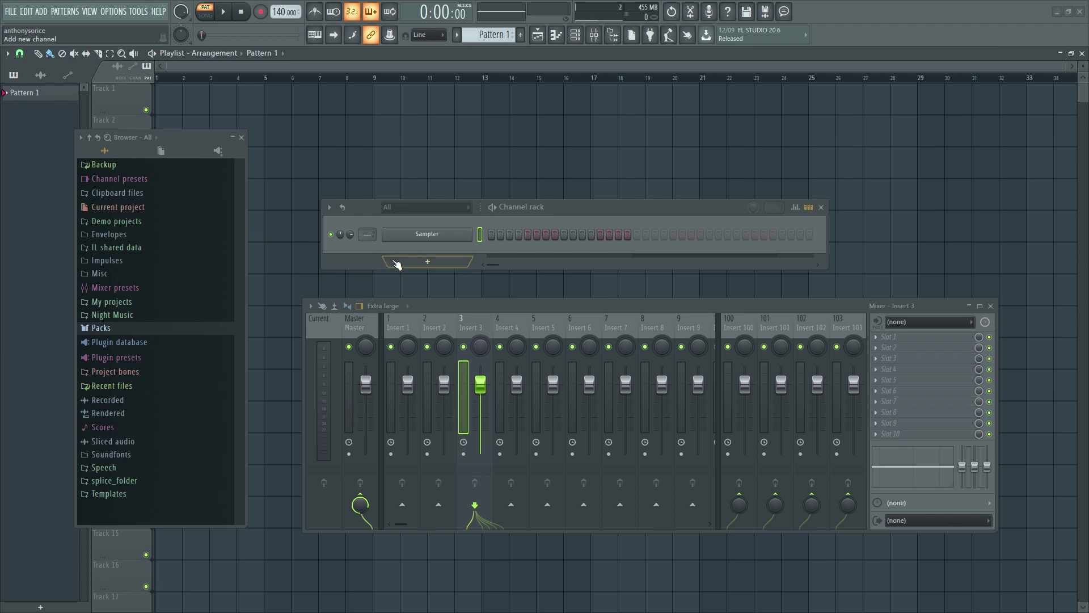
Add a FLEX instrument channel and move its window clear of the browser
click(397, 262)
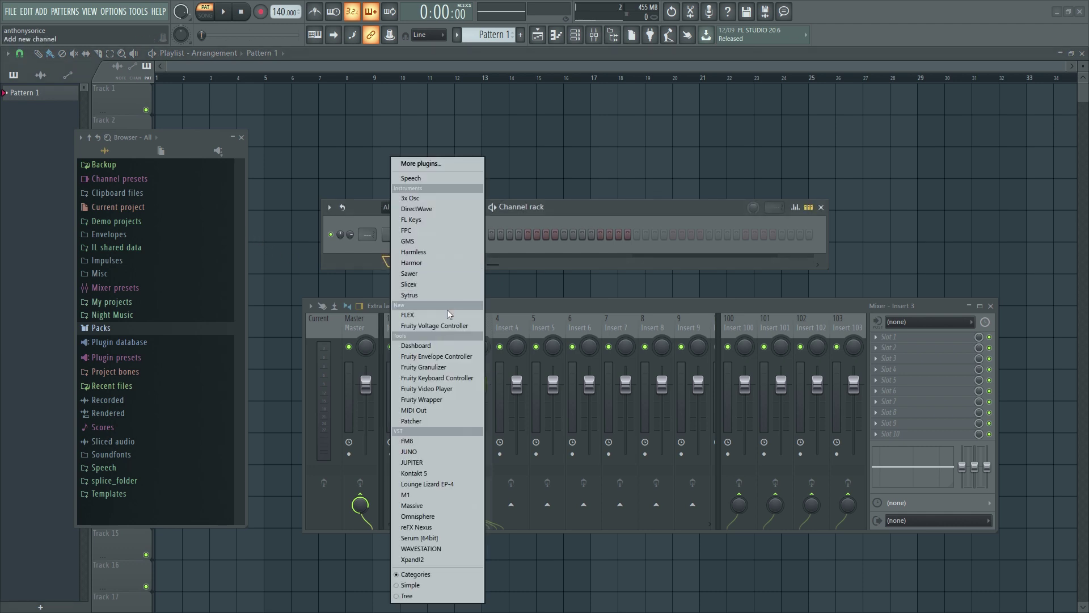
click(428, 316)
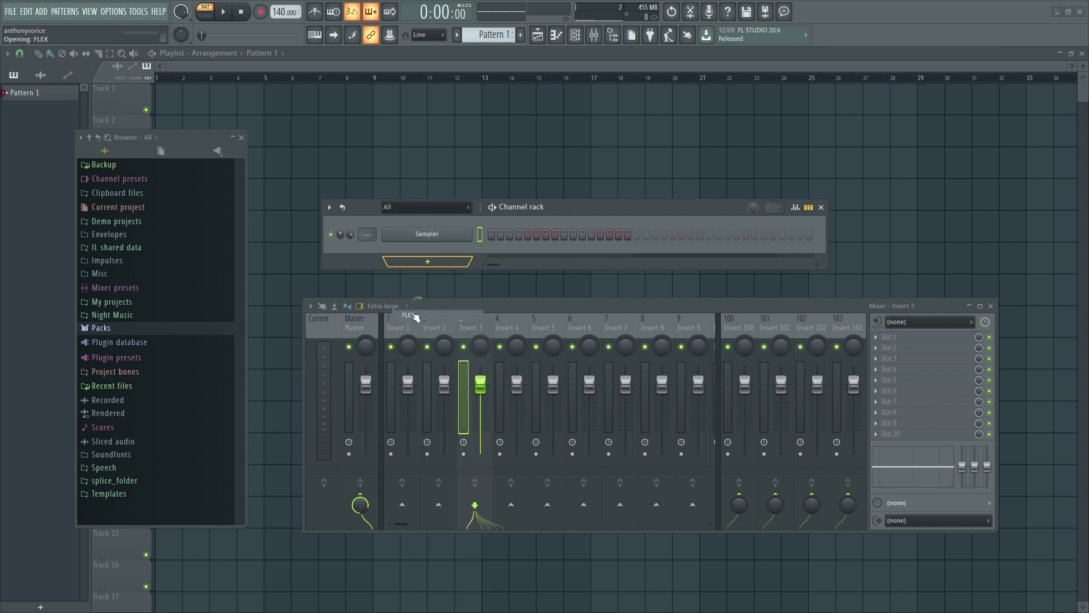
drag(307, 94, 570, 131)
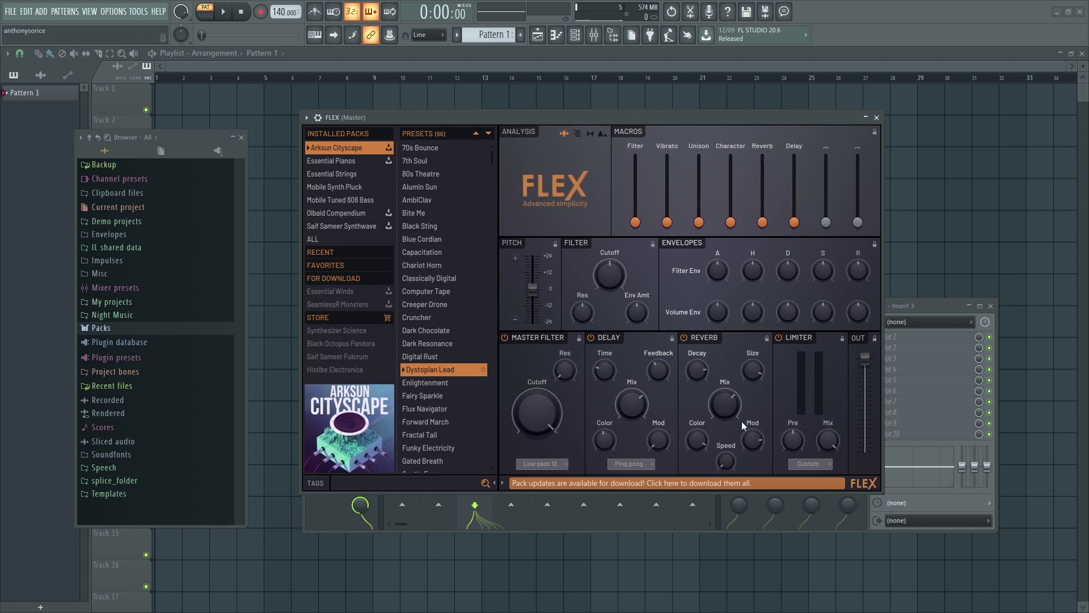
mouse_move(753, 448)
mouse_down()
mouse_move(744, 460)
mouse_move(753, 448)
mouse_up()
Load the Electric Piano preset from the Essential Pianos pack in FLEX and adjust its reverb mod and speed
click(333, 162)
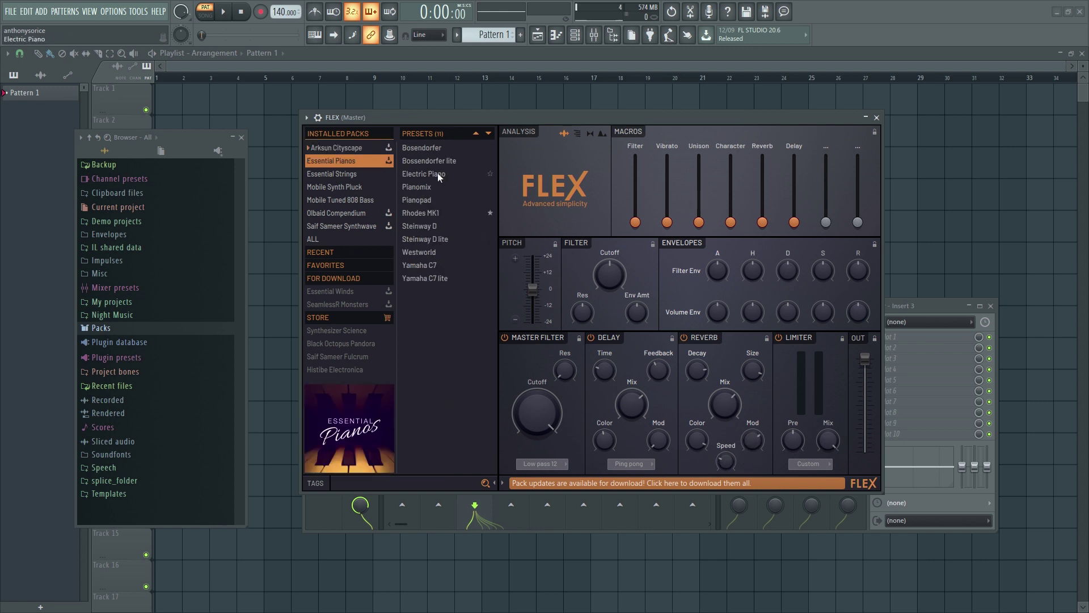
click(427, 175)
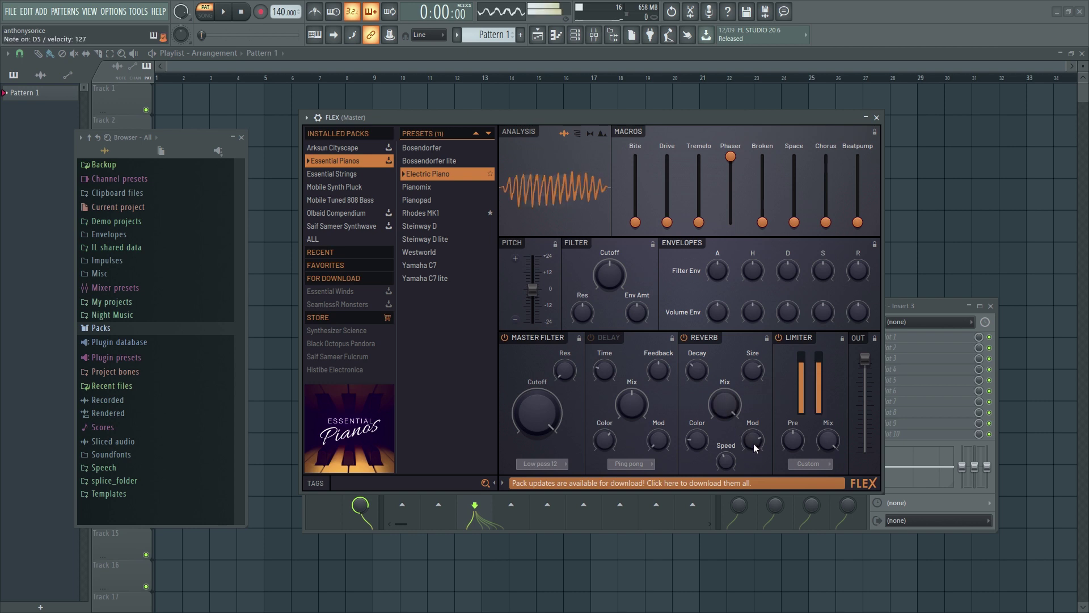
drag(753, 444, 754, 443)
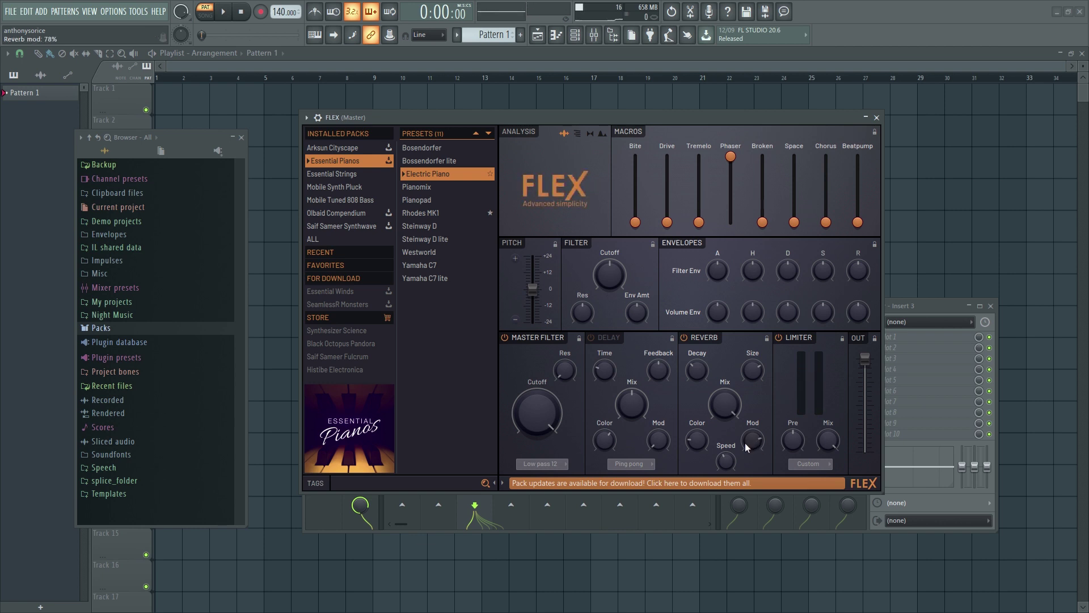
drag(746, 444, 738, 447)
drag(725, 460, 726, 426)
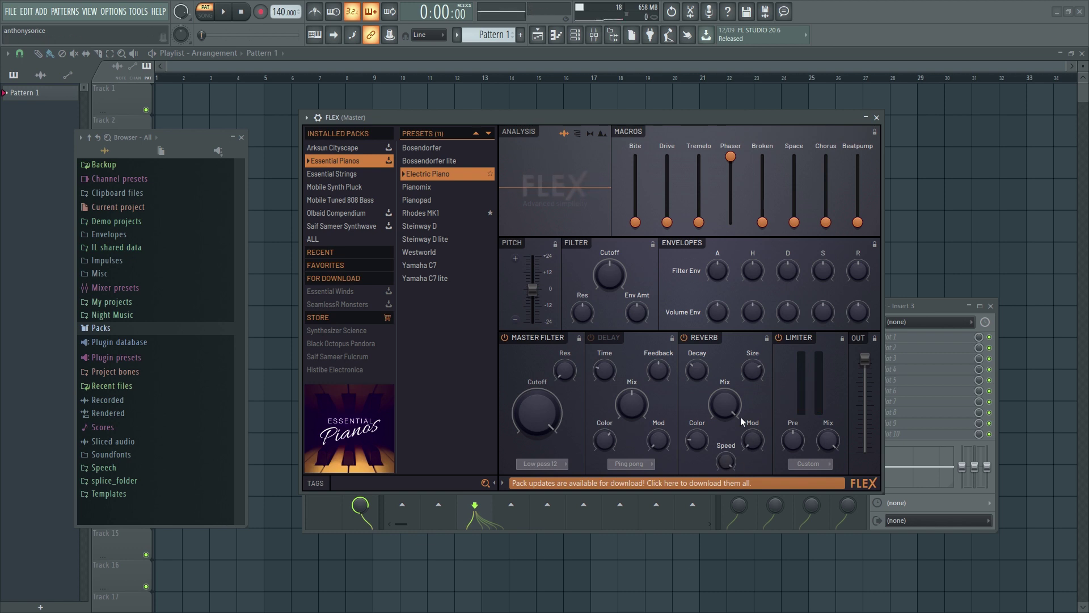
drag(726, 460, 725, 449)
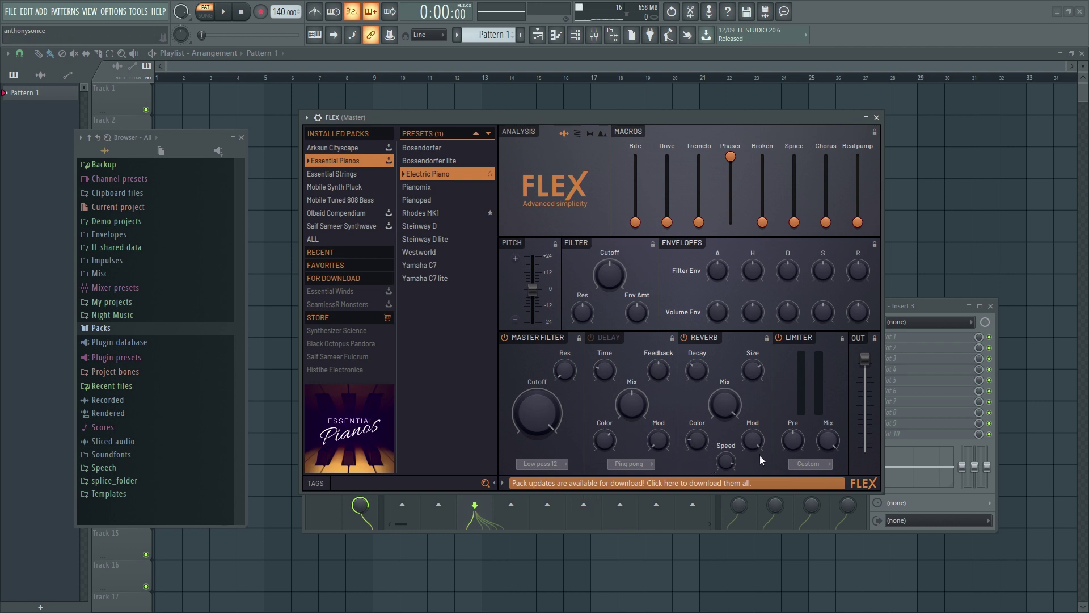
Filter all FLEX packs by the Bell type and Dark style, load the Purple Lullaby preset, and close FLEX
click(318, 486)
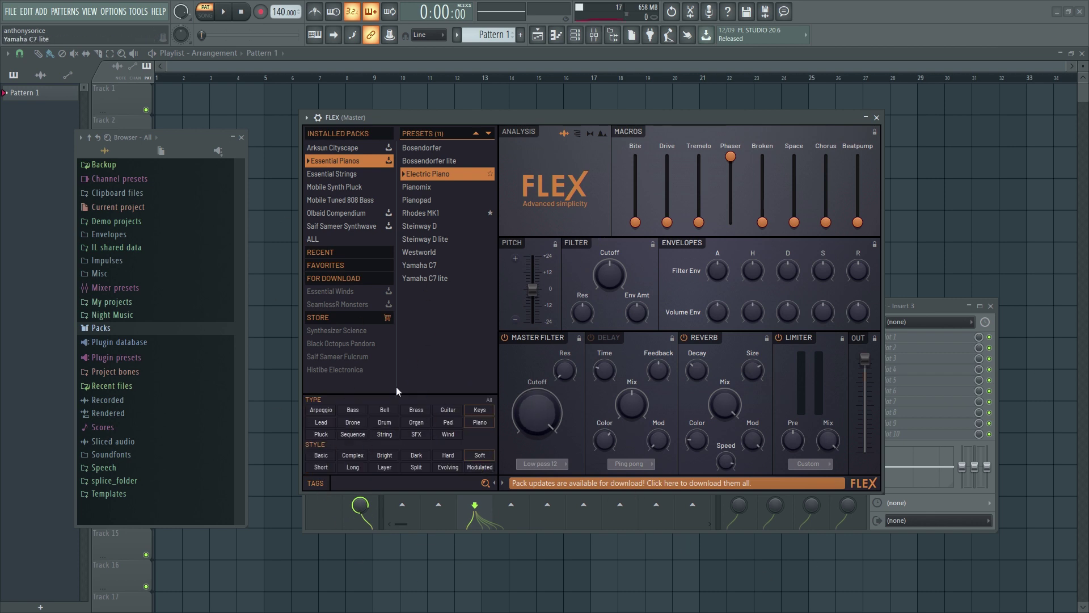
click(319, 240)
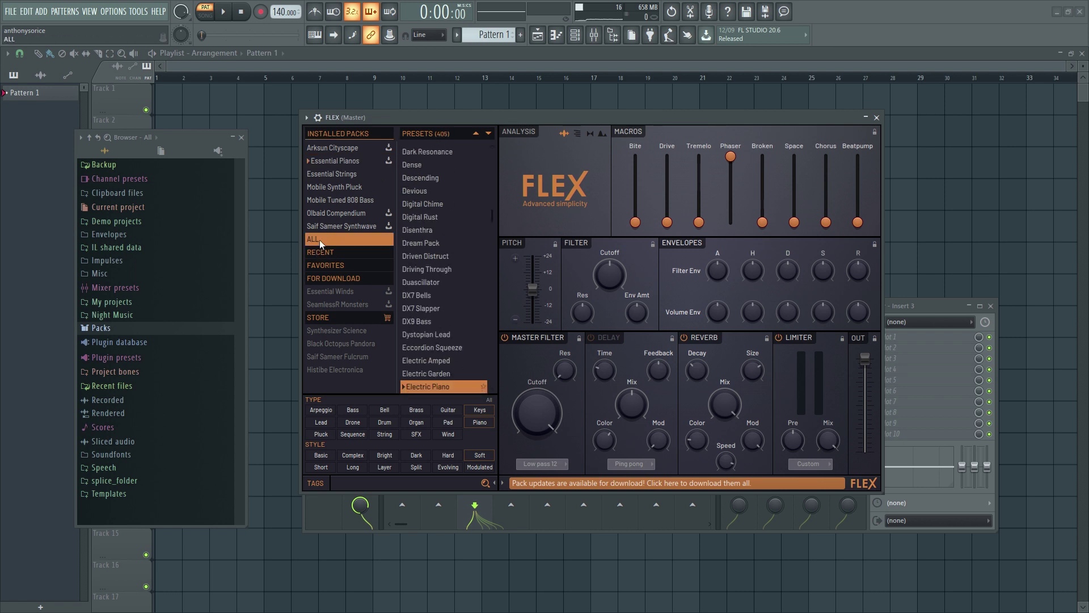
click(385, 410)
click(417, 455)
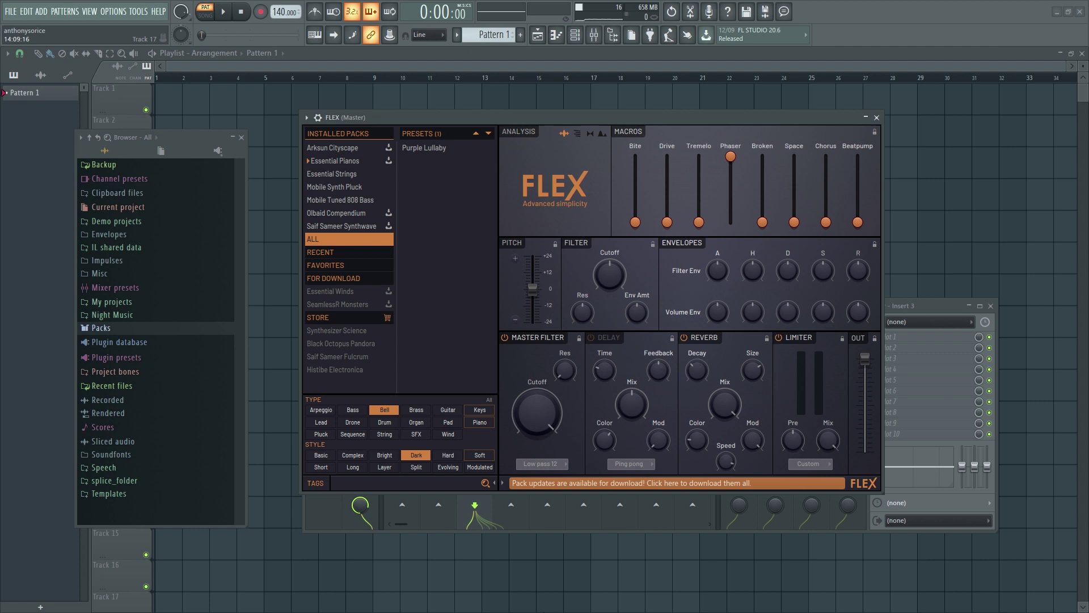
click(426, 149)
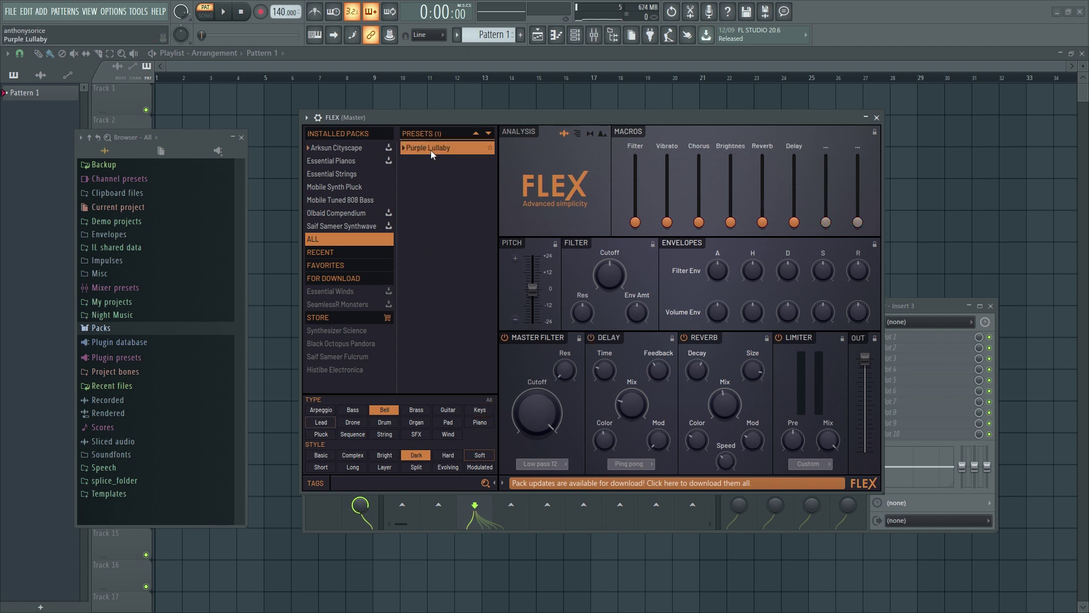
key(j)
click(876, 117)
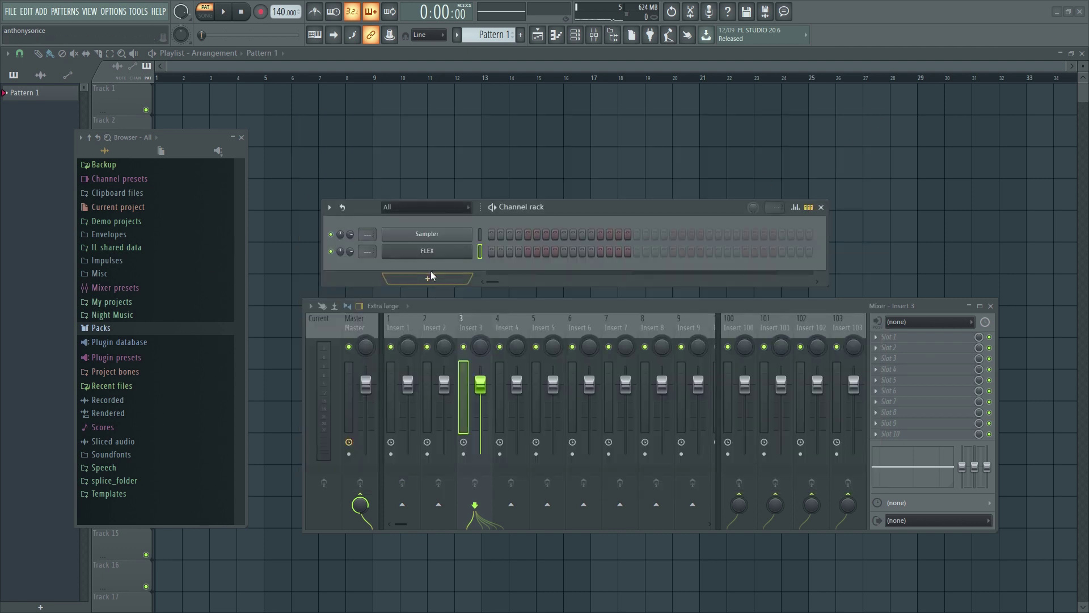
Add a Fruity Granulizer channel and move its window clear of the browser
click(428, 290)
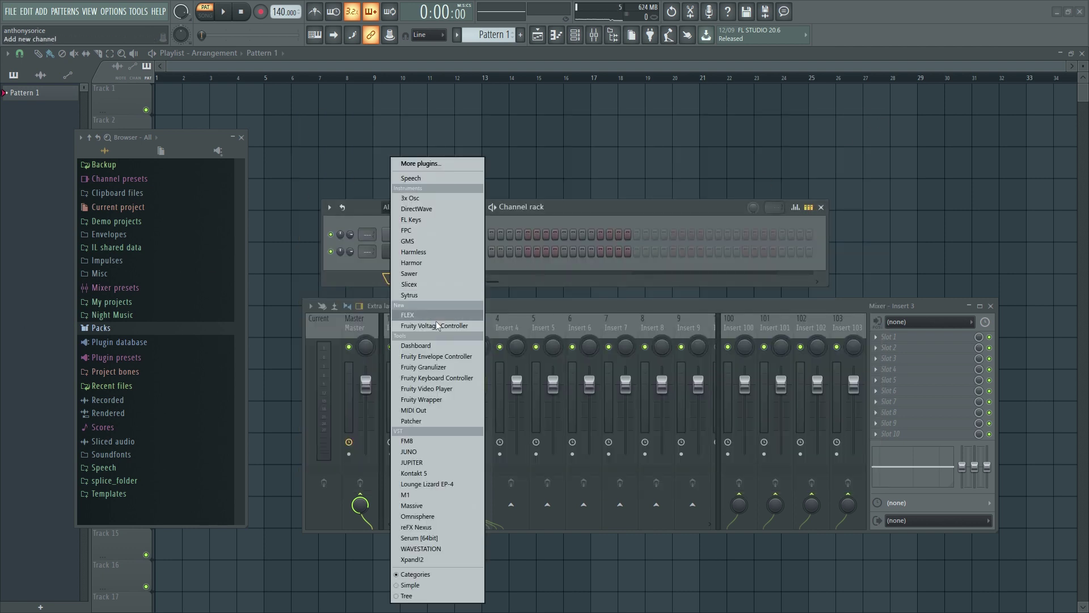
click(448, 369)
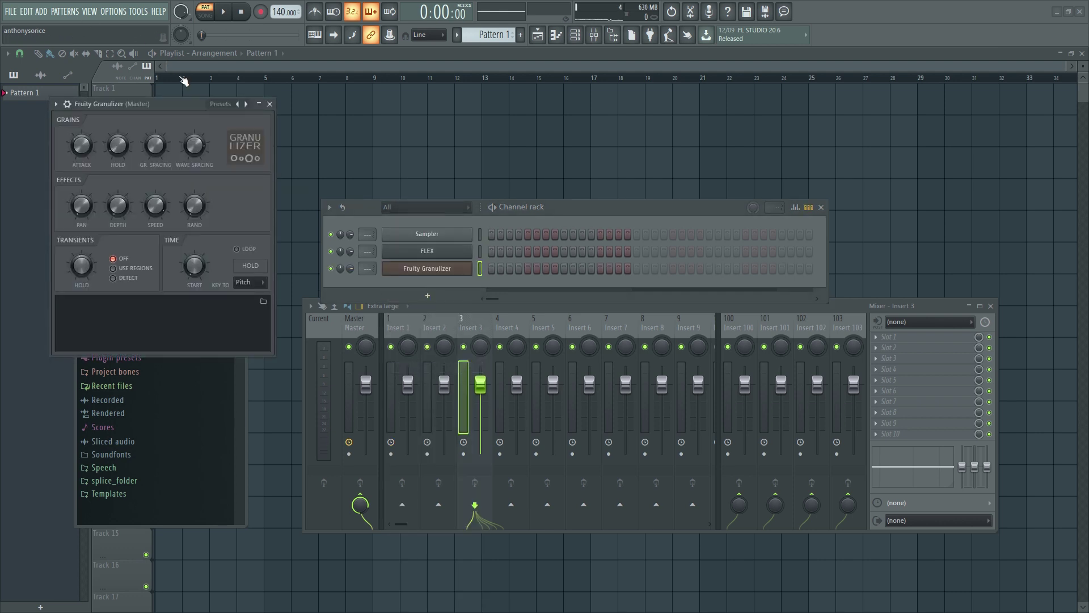
drag(184, 105, 543, 171)
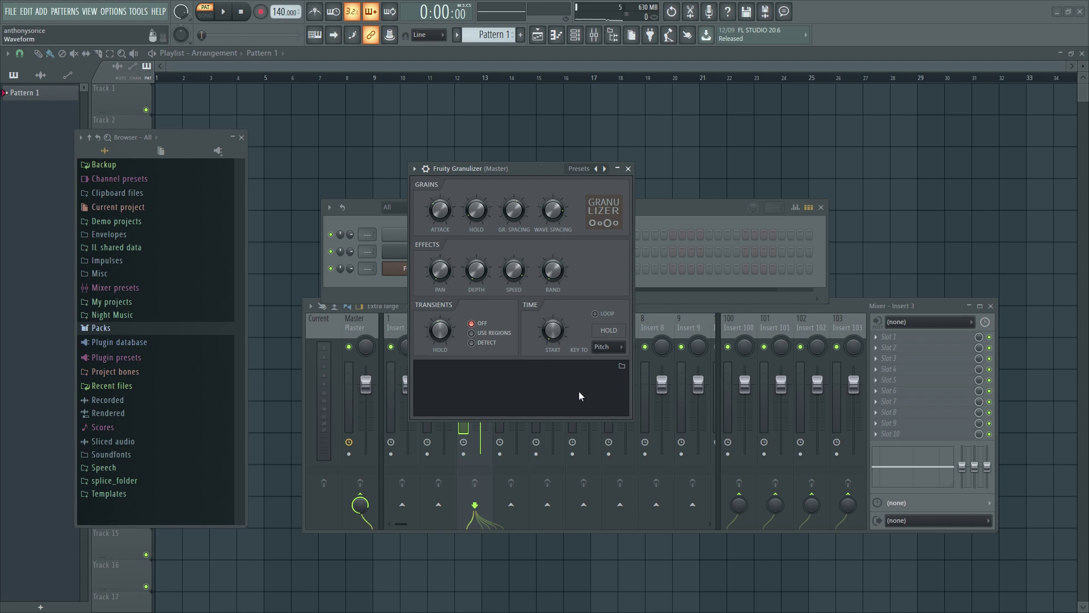
Load the Laurie Webb Gimmi More sample from the Vocals pack into Fruity Granulizer
click(101, 328)
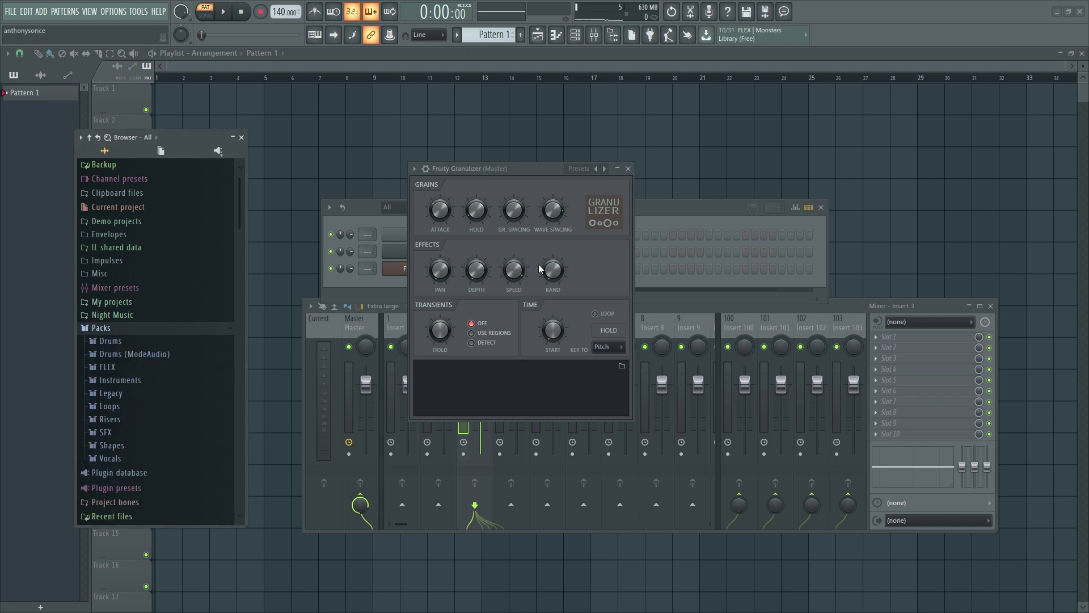
click(111, 458)
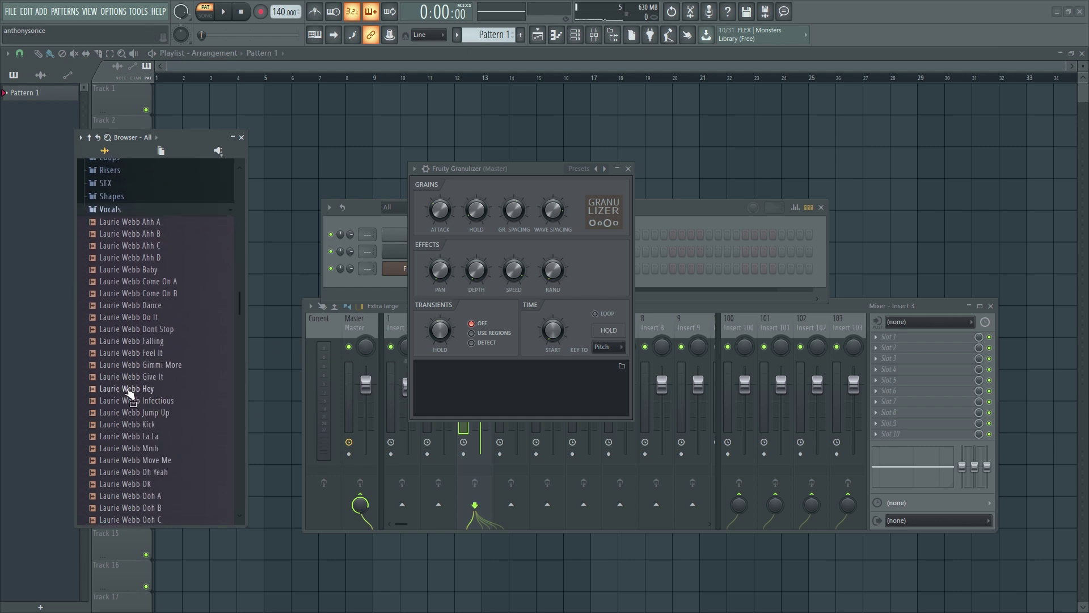
mouse_move(143, 369)
mouse_down()
mouse_move(522, 387)
mouse_move(444, 387)
mouse_move(543, 376)
mouse_up()
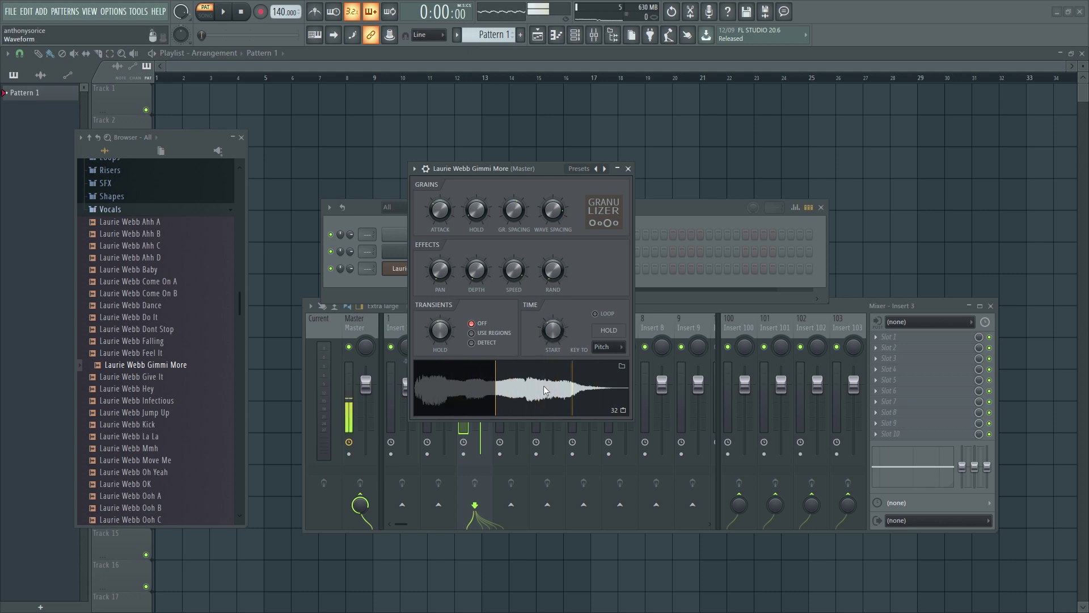
Set Fruity Granulizer's Key to mode to Percent and close its window
drag(567, 341, 558, 334)
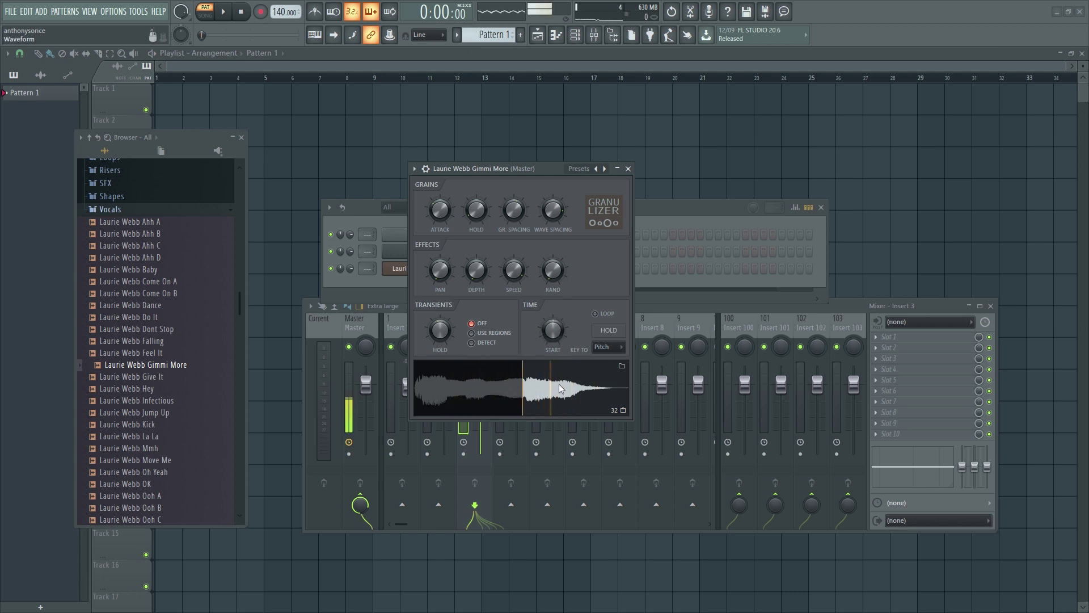
drag(564, 401, 573, 401)
click(609, 347)
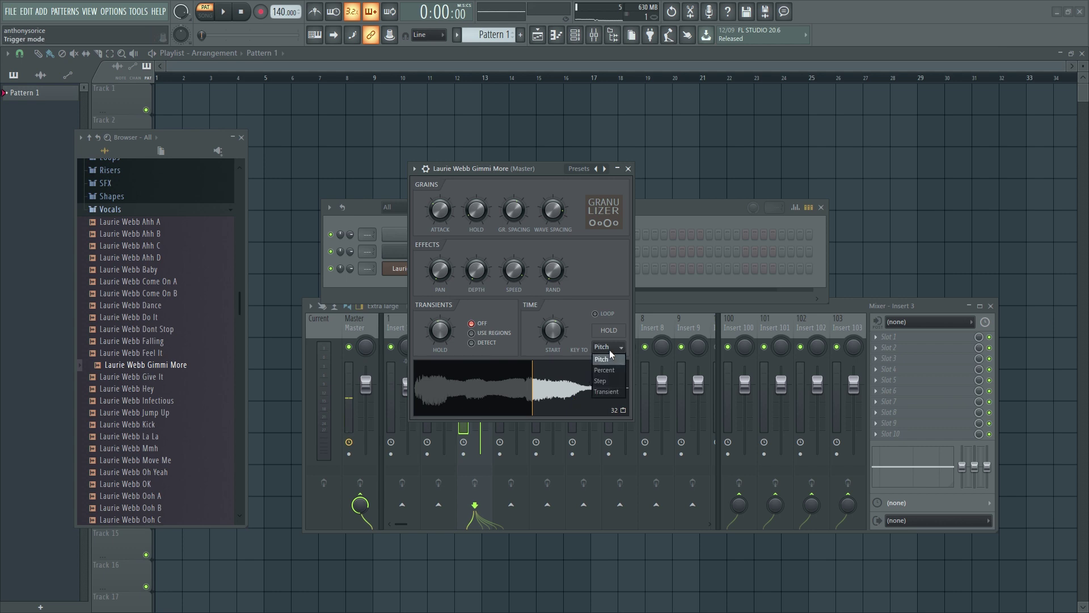
click(607, 366)
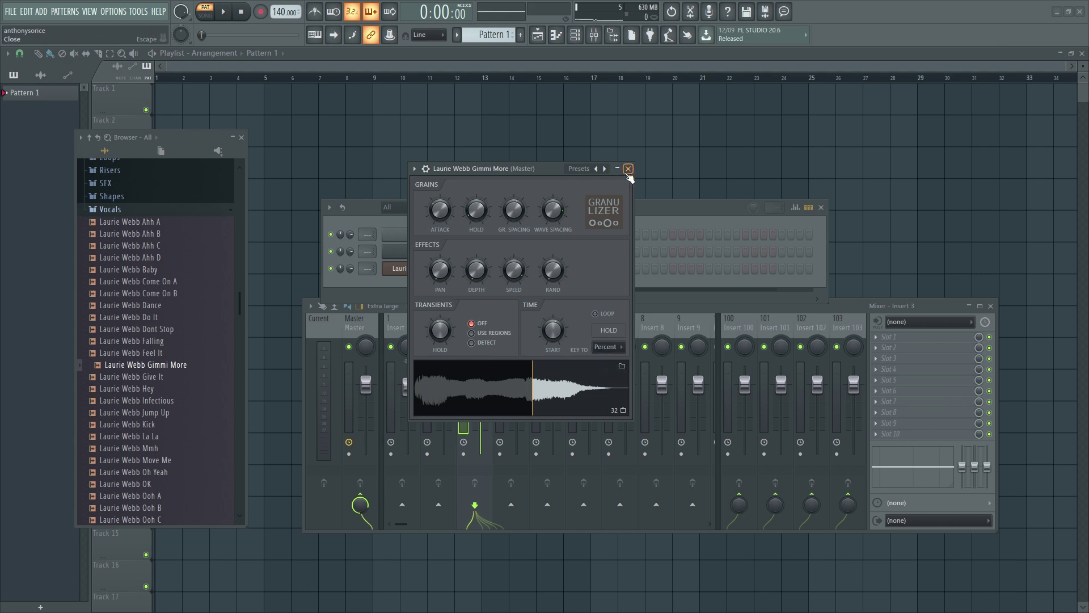
click(629, 168)
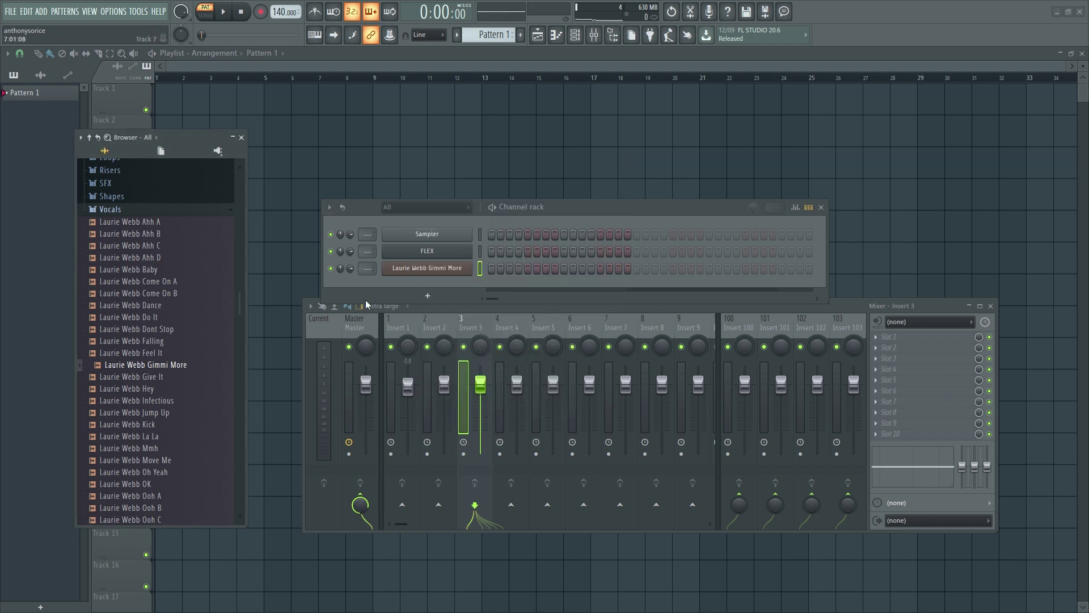
Delete the Laurie Webb Gimmi More channel from the channel rack
right_click(437, 268)
click(494, 389)
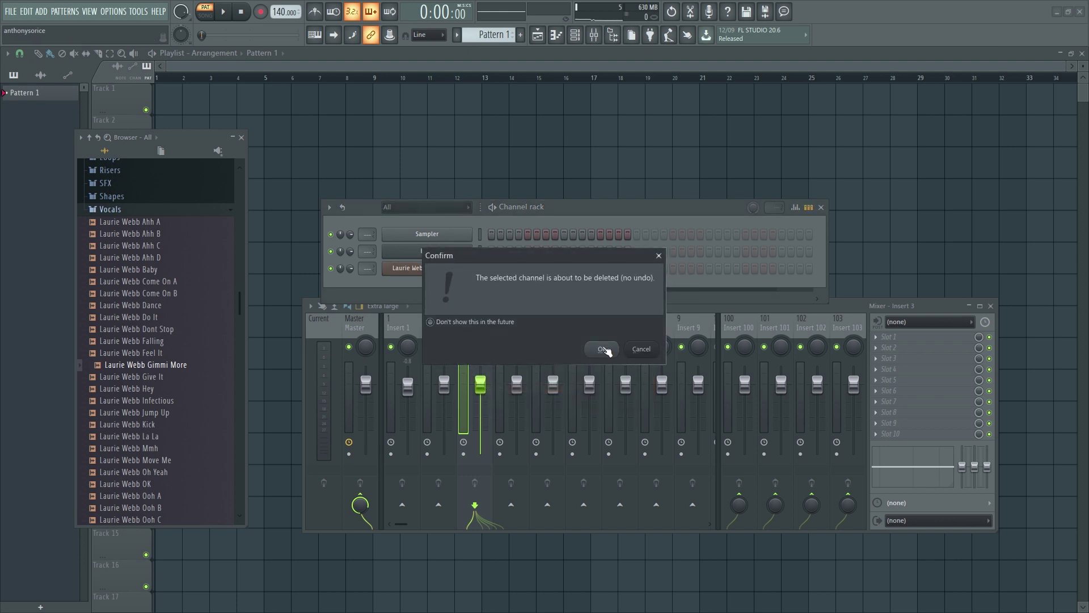
click(602, 348)
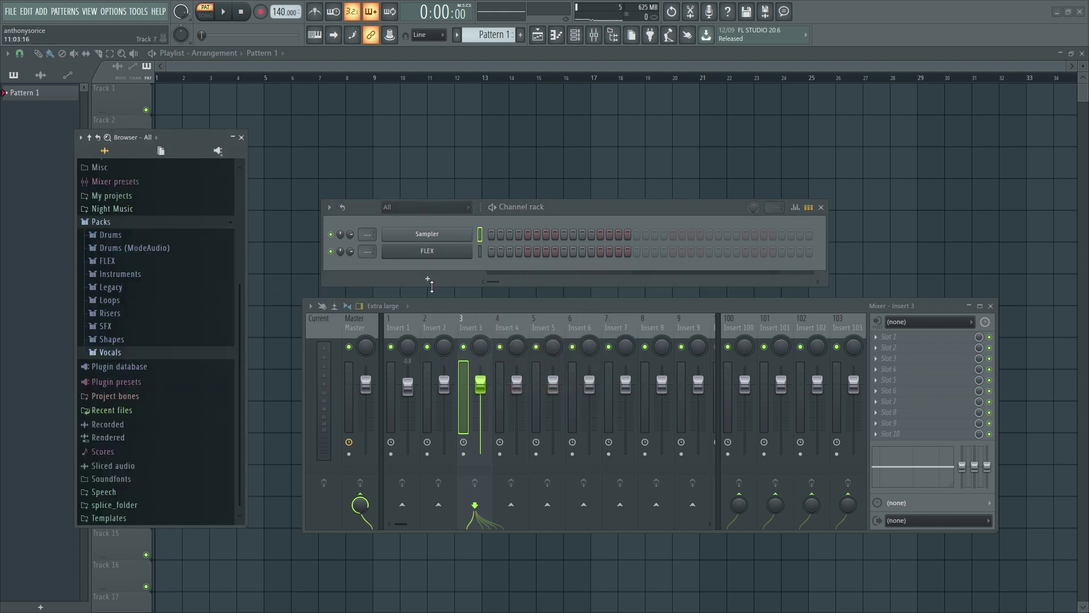
Open the piano roll for the FLEX channel
right_click(465, 251)
mouse_move(618, 397)
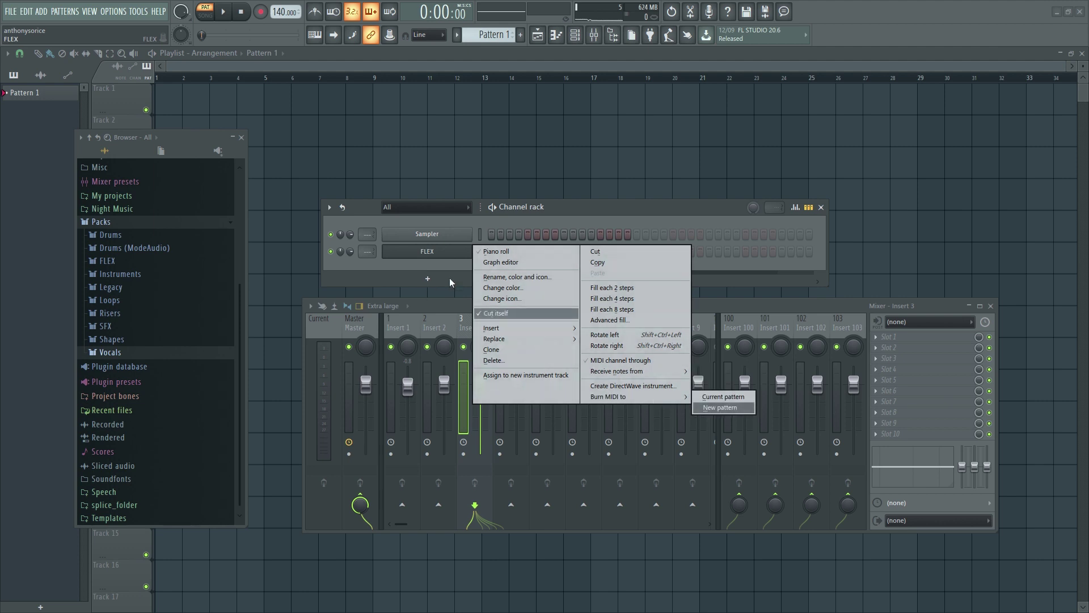
click(726, 399)
right_click(465, 252)
click(496, 251)
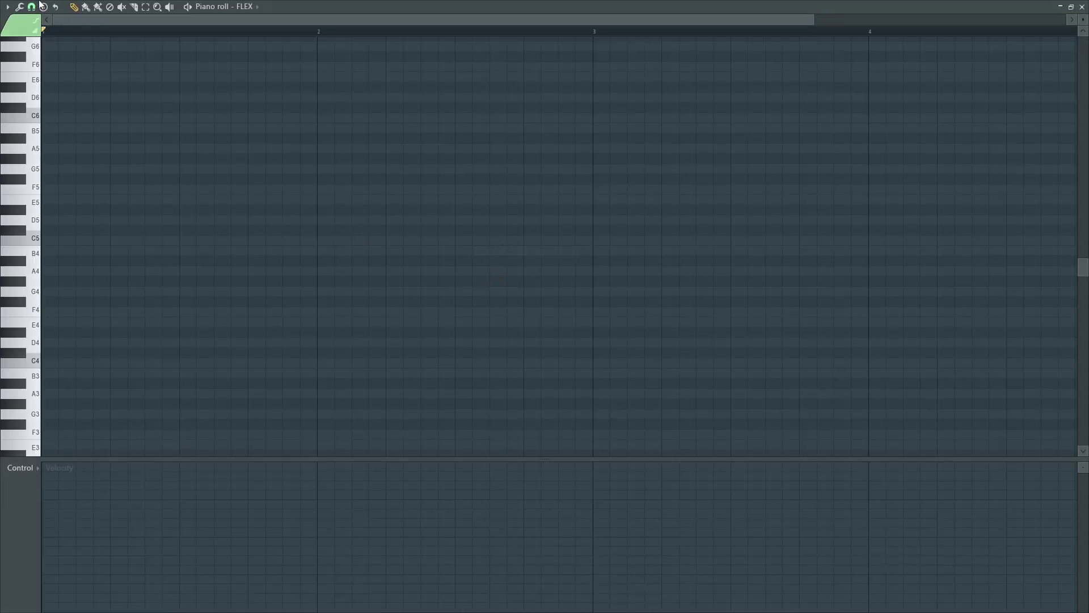
Try stamping the Major scale in bar 1 from G4 and from B4, and remove the stamped notes
click(43, 6)
click(81, 210)
click(43, 292)
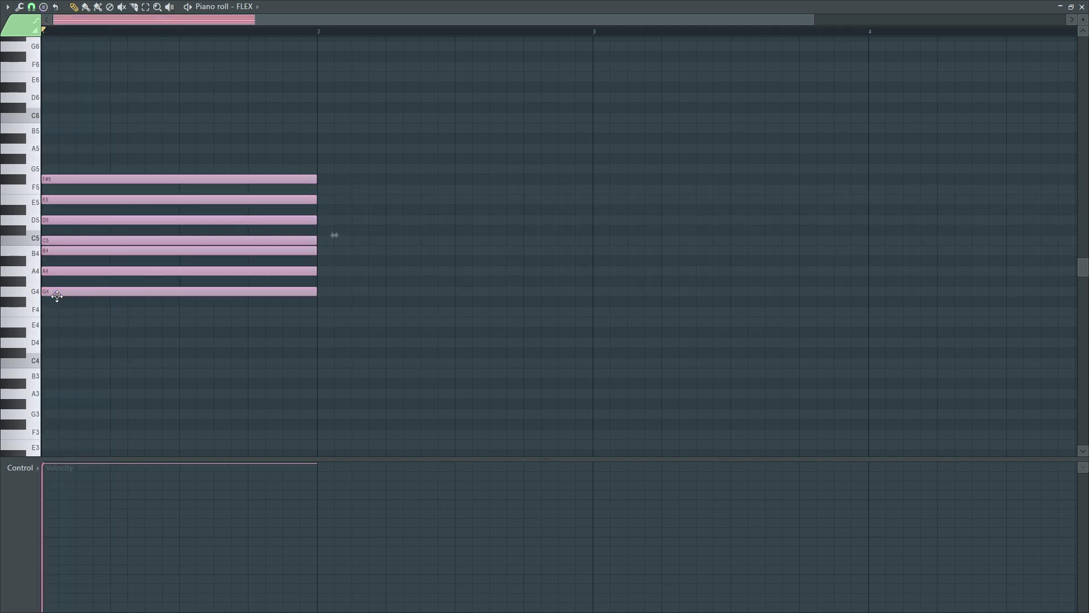
click(56, 8)
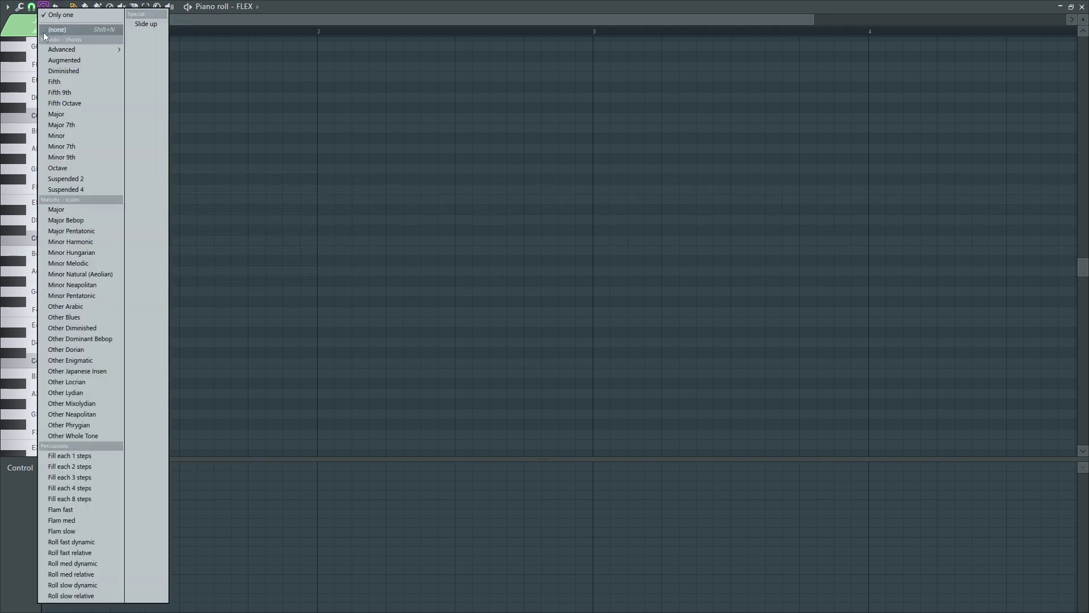
click(66, 213)
click(51, 257)
key(ctrl+z)
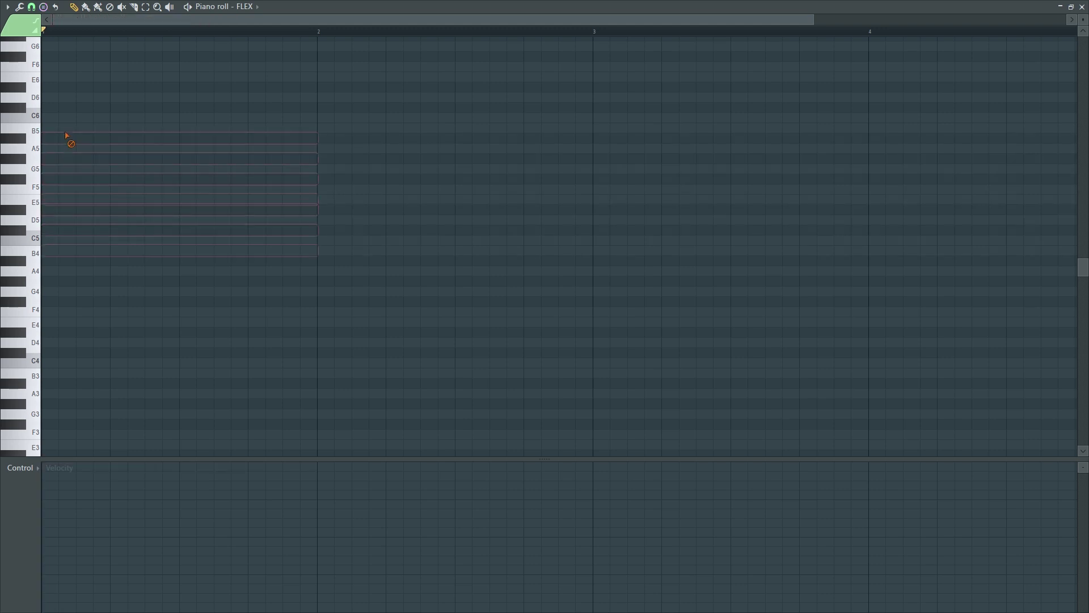
click(43, 6)
click(340, 350)
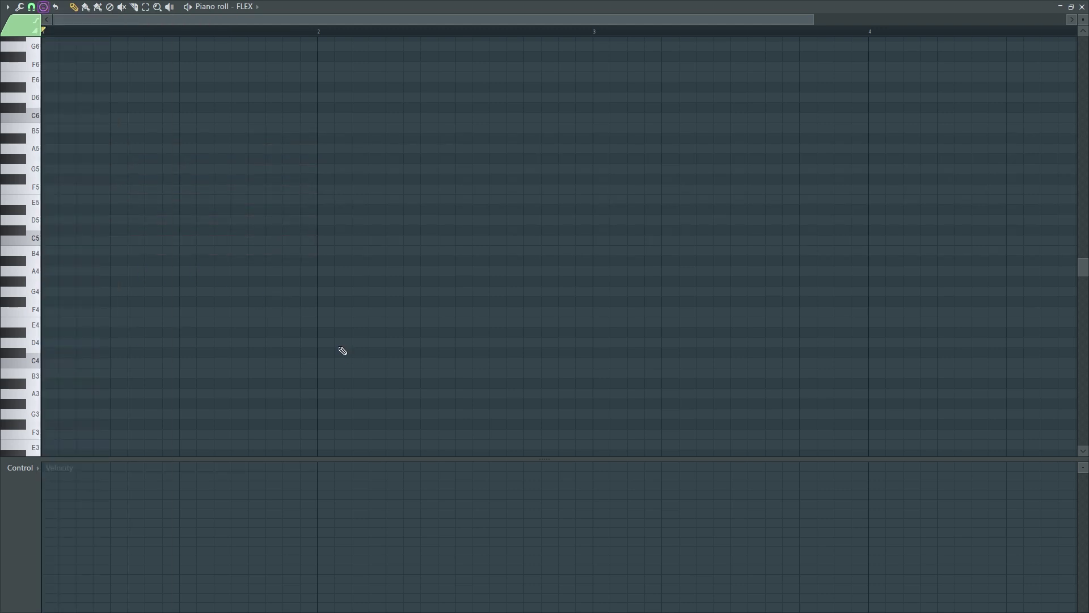
Draw a one-bar chord of G4, B4 and D5 in bar 1 of the FLEX piano roll
click(46, 292)
click(47, 250)
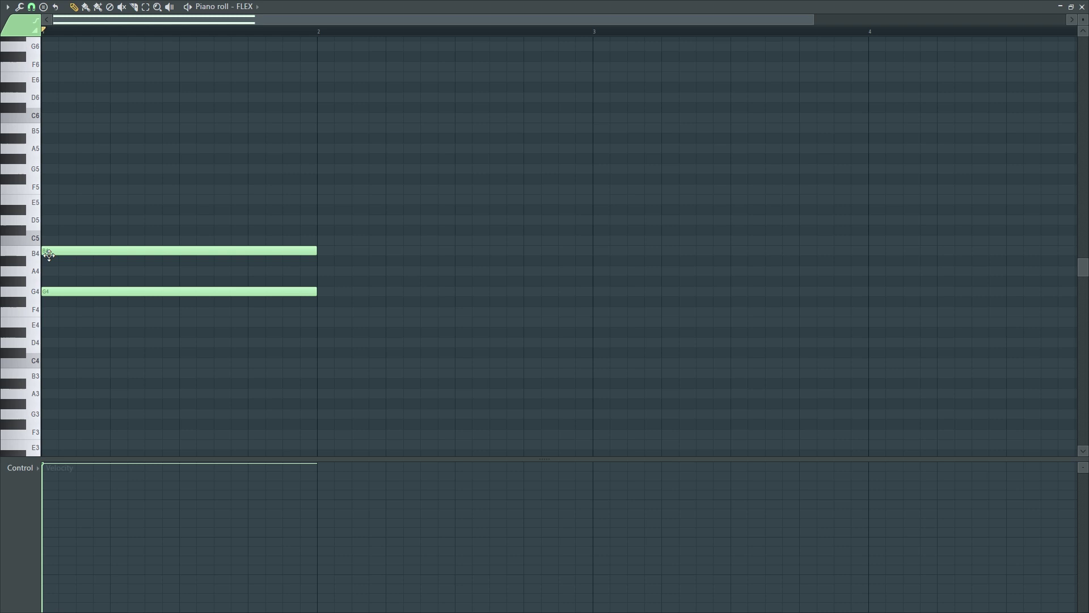
click(54, 220)
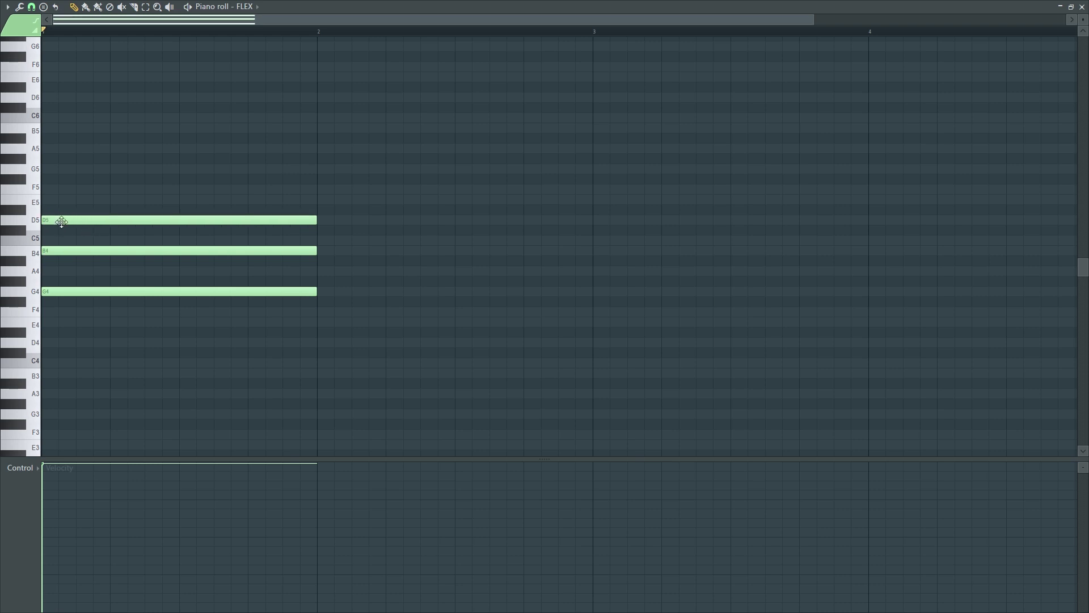
Draw a one-bar chord of D5, F#5 and A5 in bar 2 of the FLEX piano roll and play it back
click(322, 220)
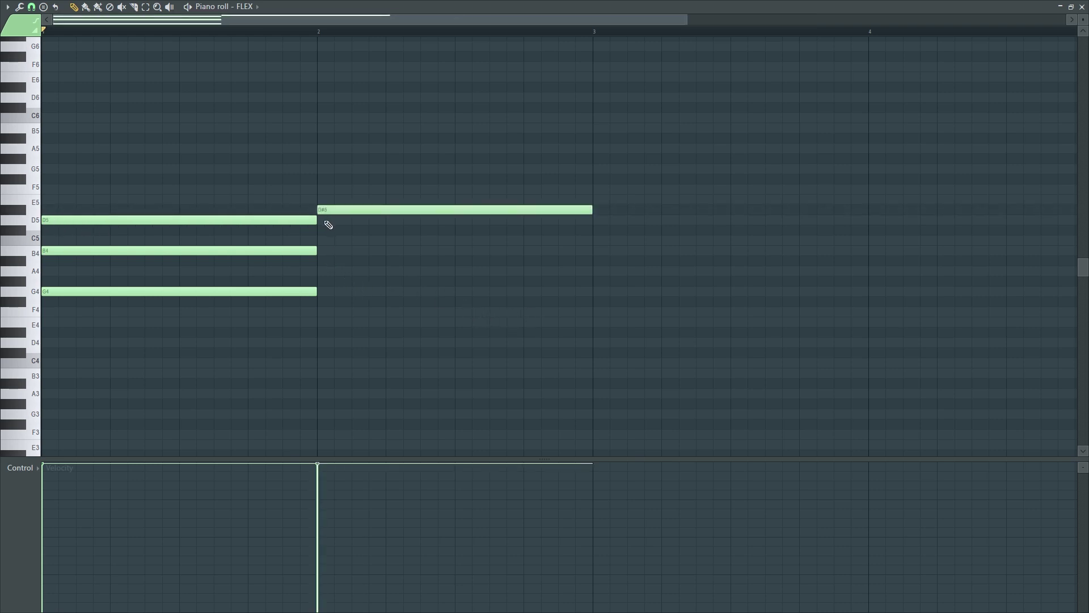
drag(322, 196, 333, 179)
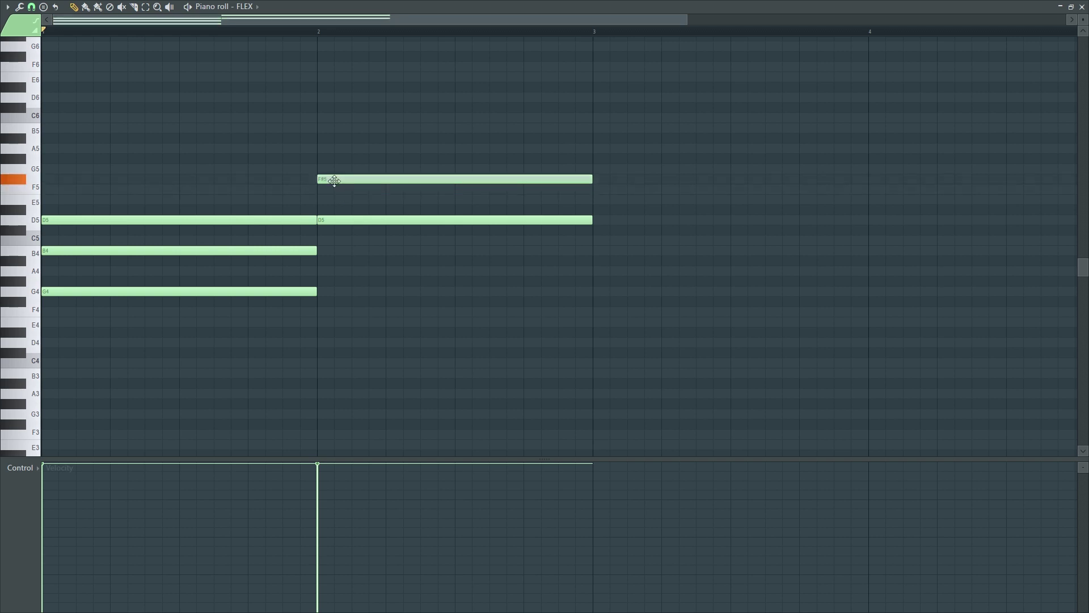
click(323, 148)
key(space)
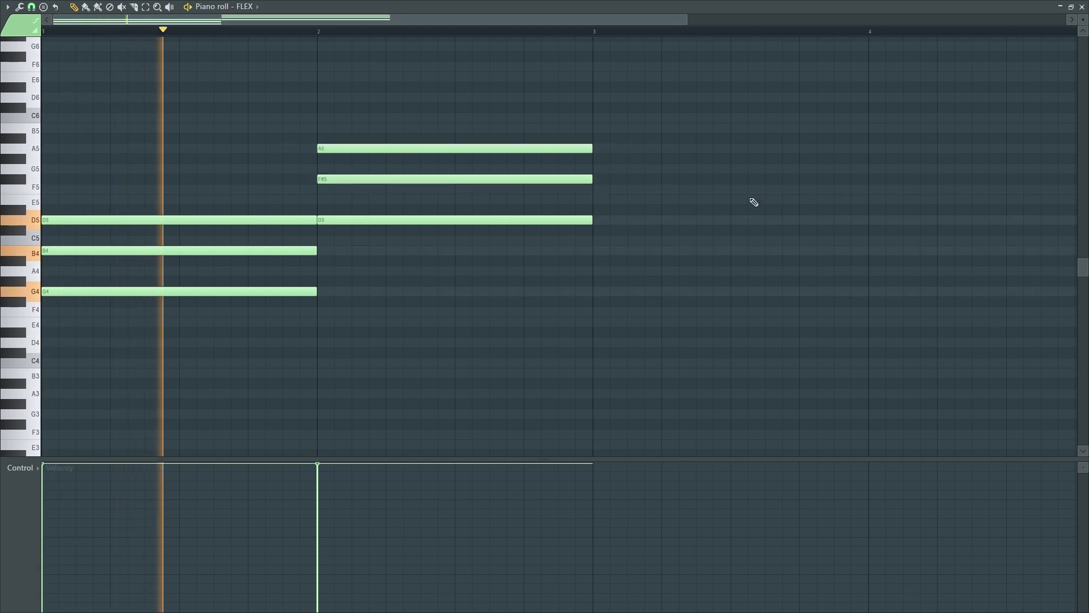
click(1082, 7)
key(space)
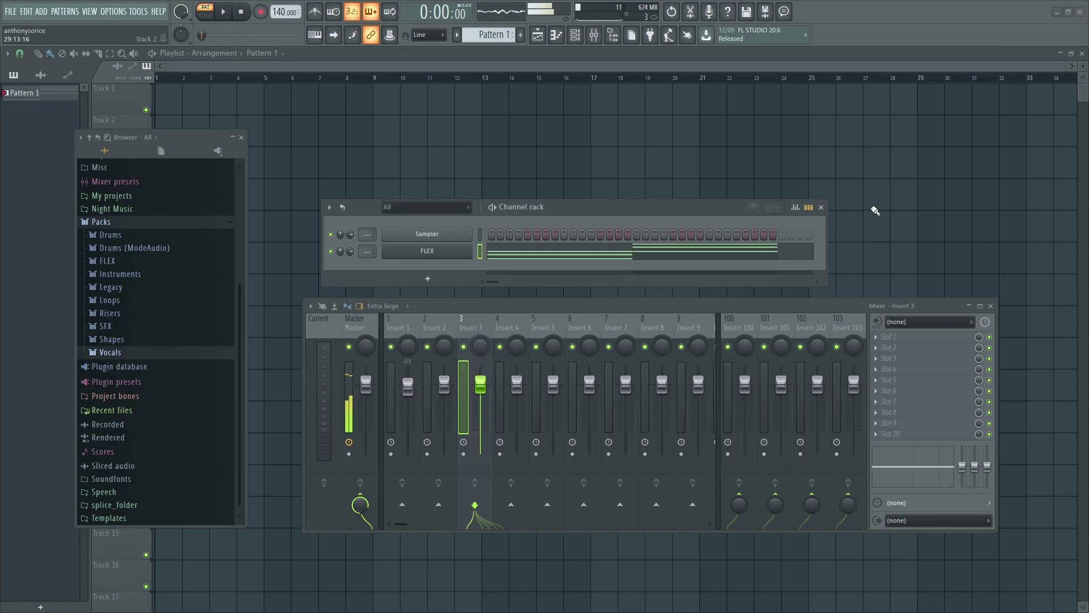
Turn on the arpeggiator in the FLEX channel settings with its direction set to up
click(450, 253)
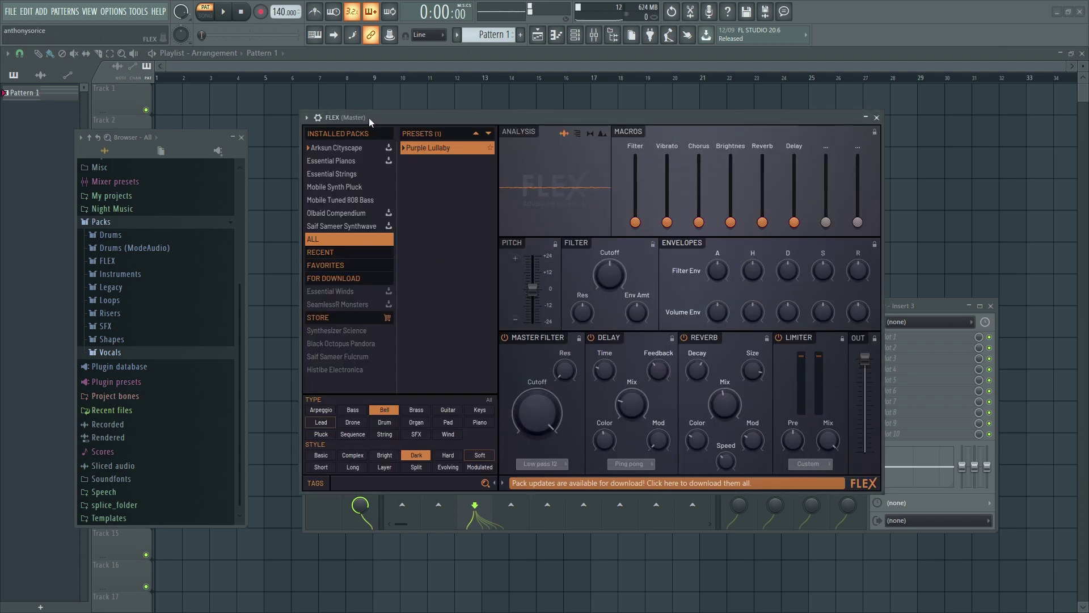
drag(369, 117, 309, 151)
click(279, 171)
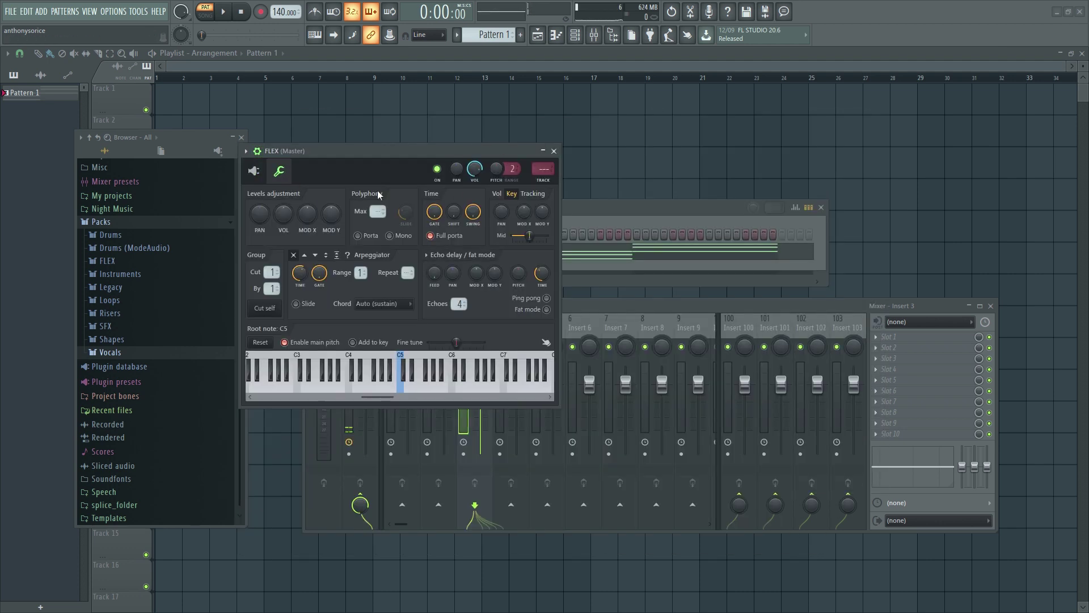
drag(390, 151, 237, 199)
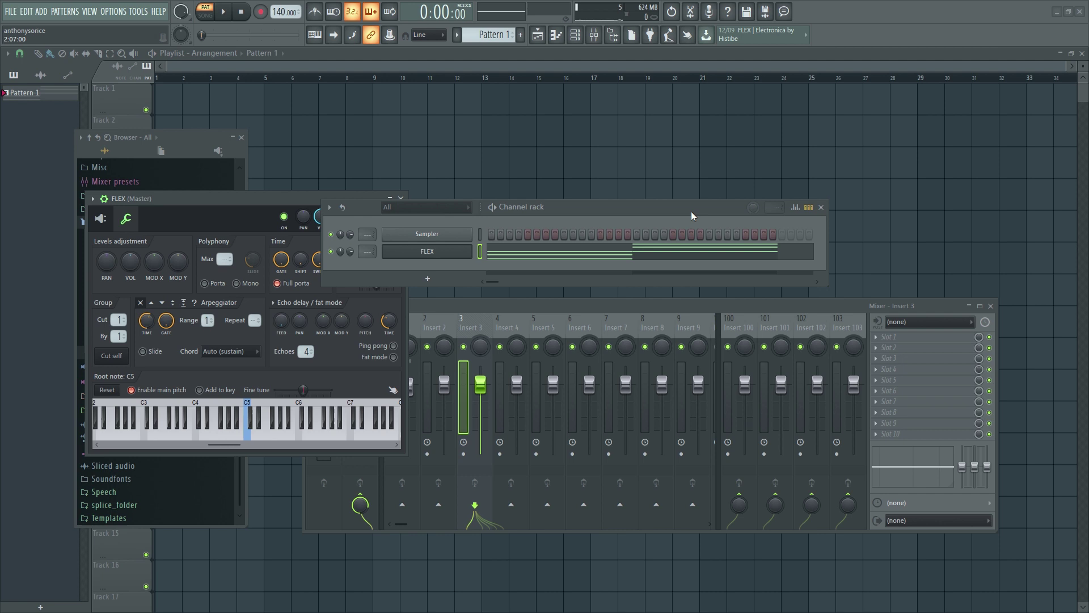
drag(691, 211, 737, 212)
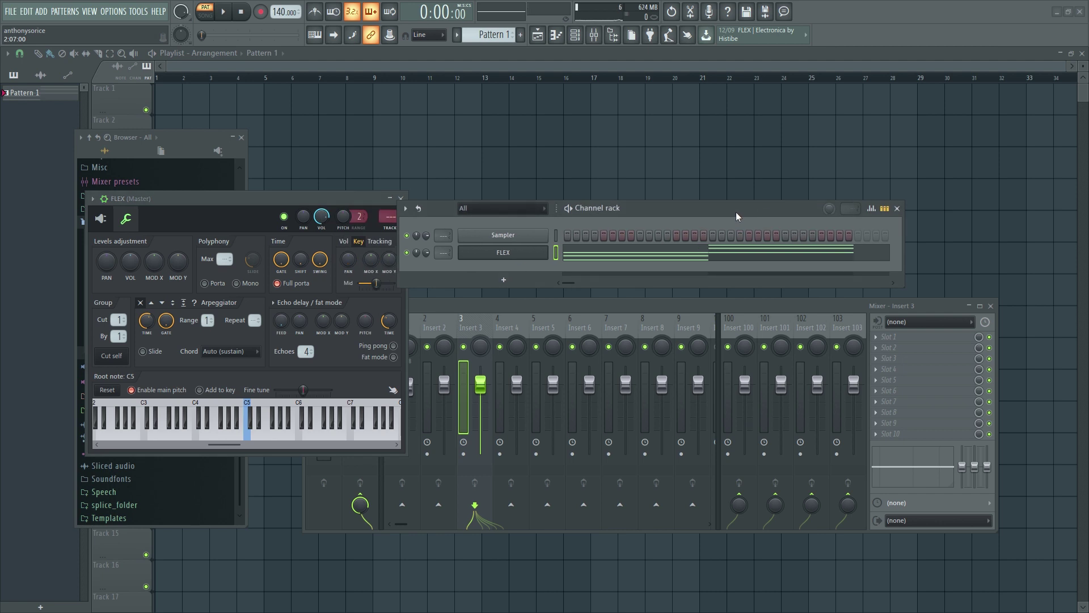
click(151, 302)
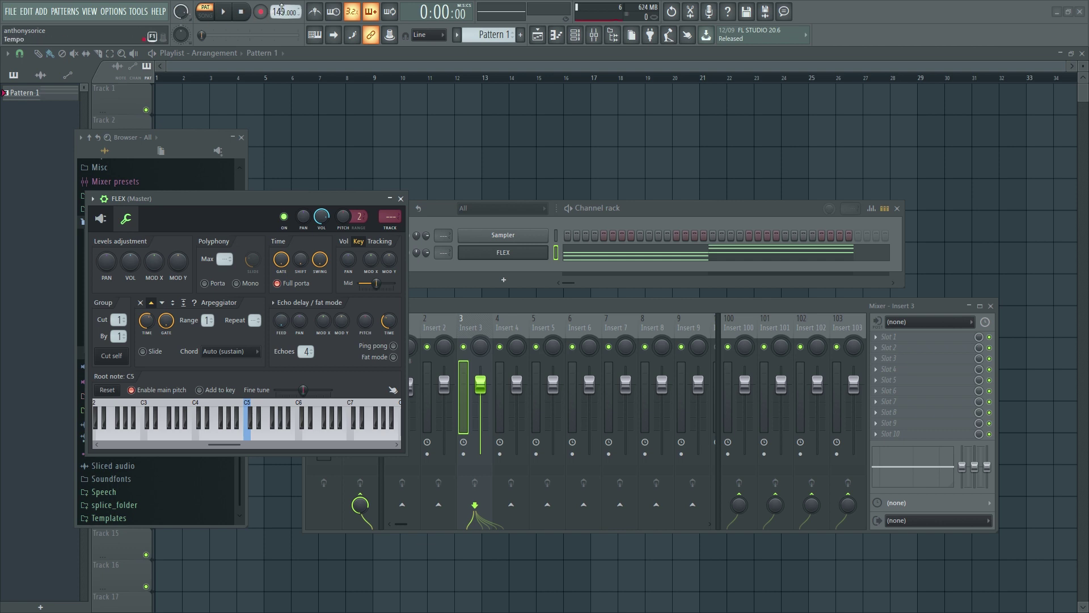
Set the project tempo to 98 BPM while auditioning the arpeggiated pattern
drag(281, 12, 280, 34)
click(223, 12)
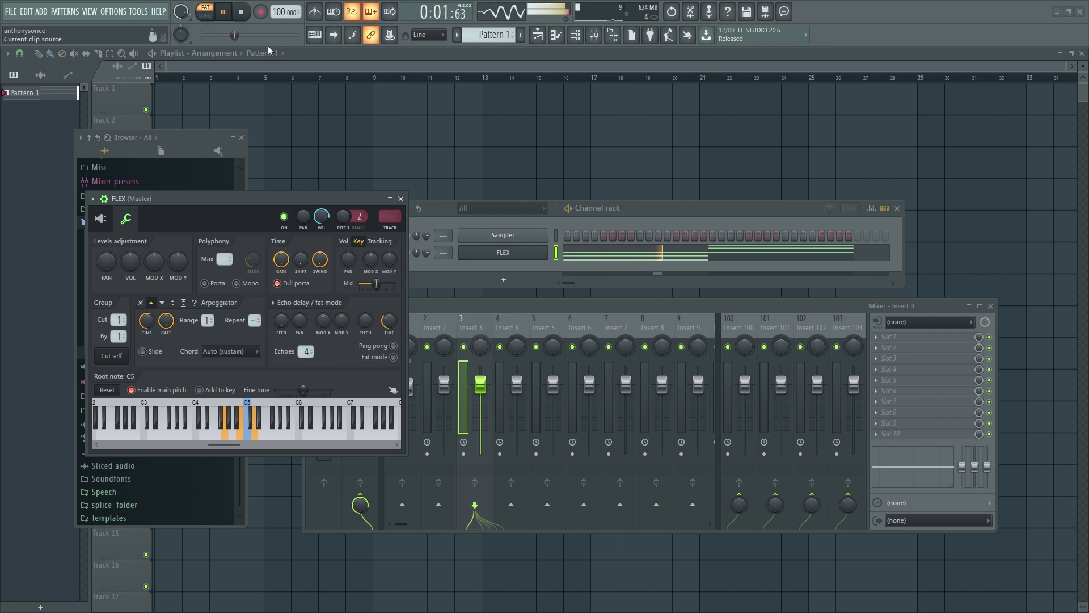
scroll(282, 12, down, 2)
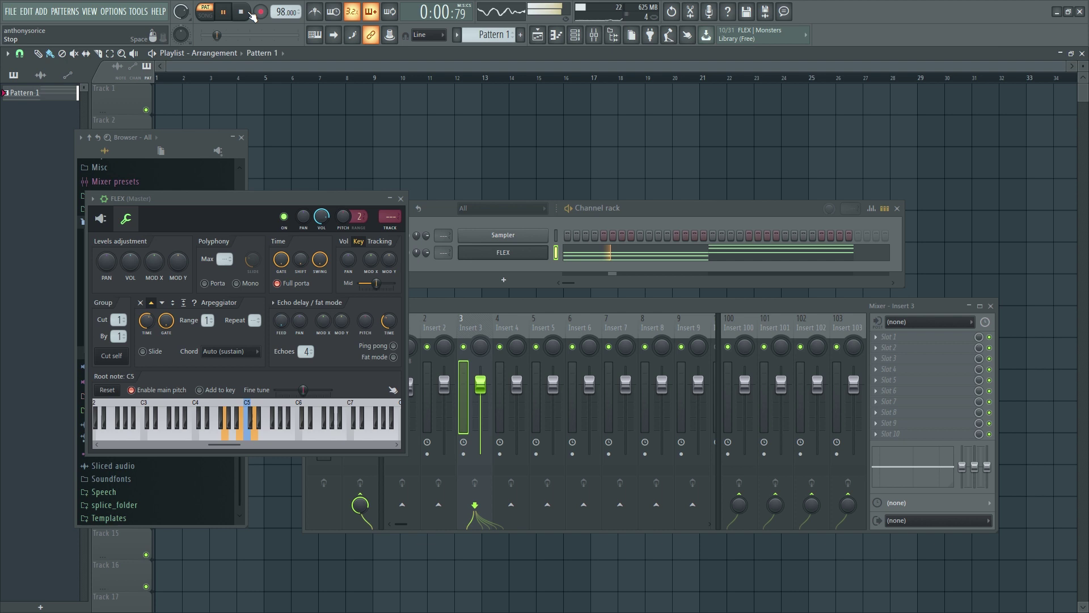
key(space)
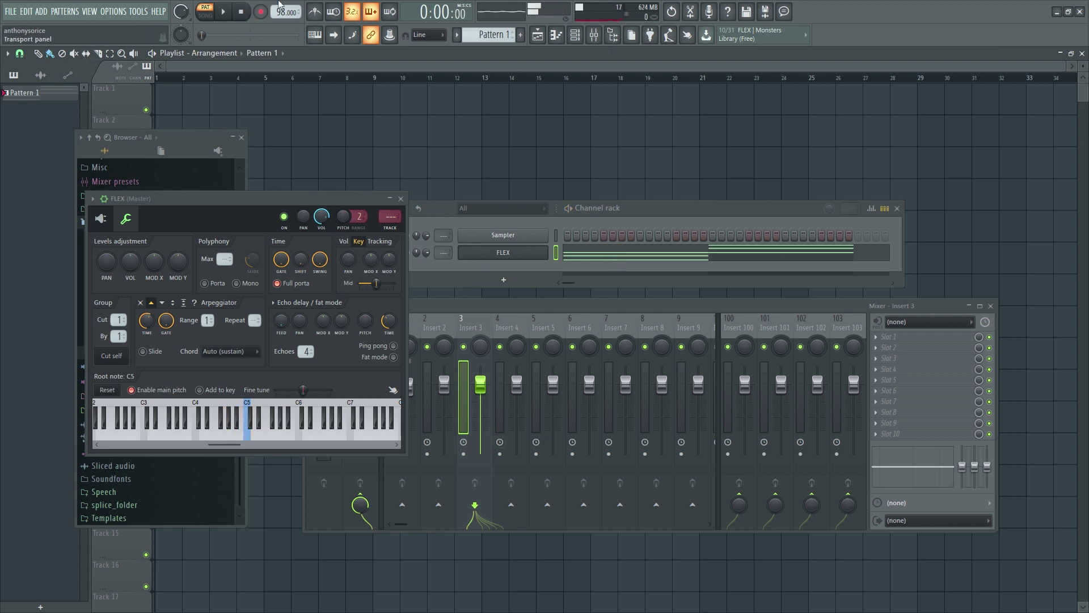
Play the two FLEX chords in a restored, smaller piano roll window to hear the arpeggio against the notes
right_click(539, 253)
click(595, 253)
click(1071, 6)
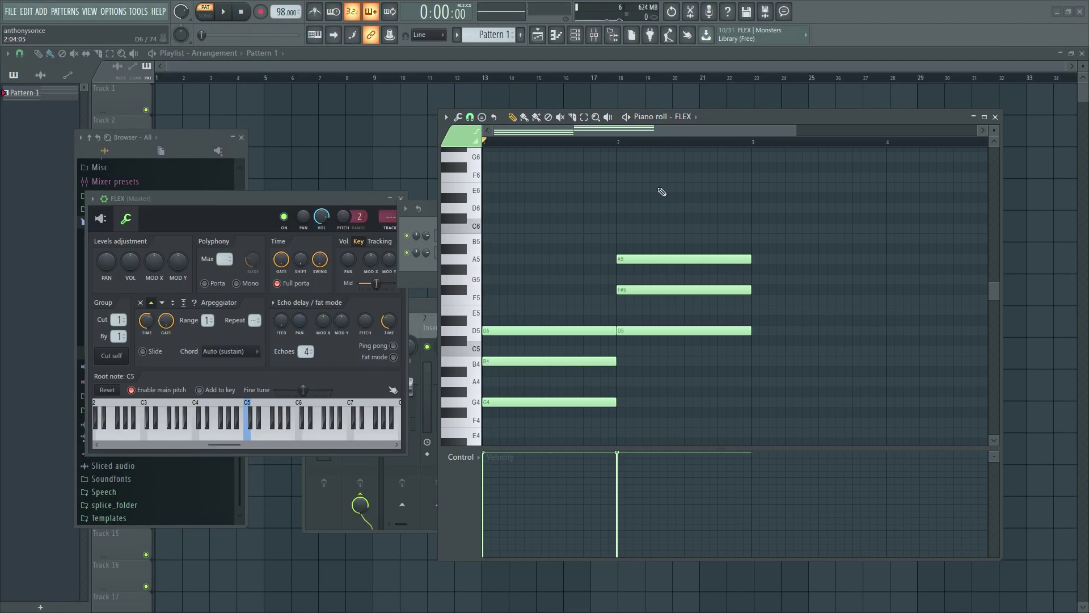
scroll(865, 220, down, 2)
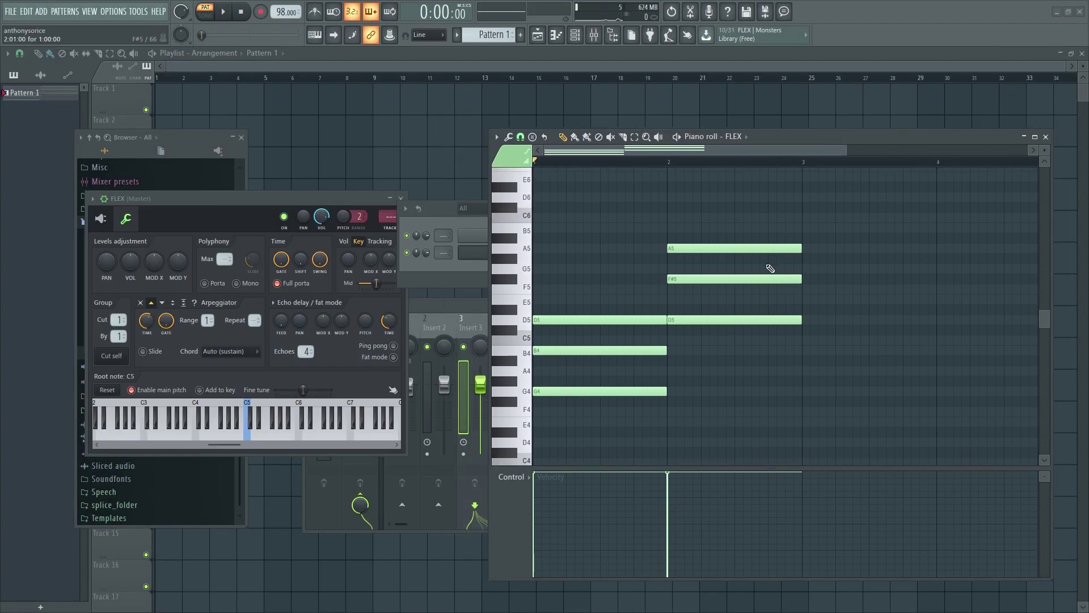
key(space)
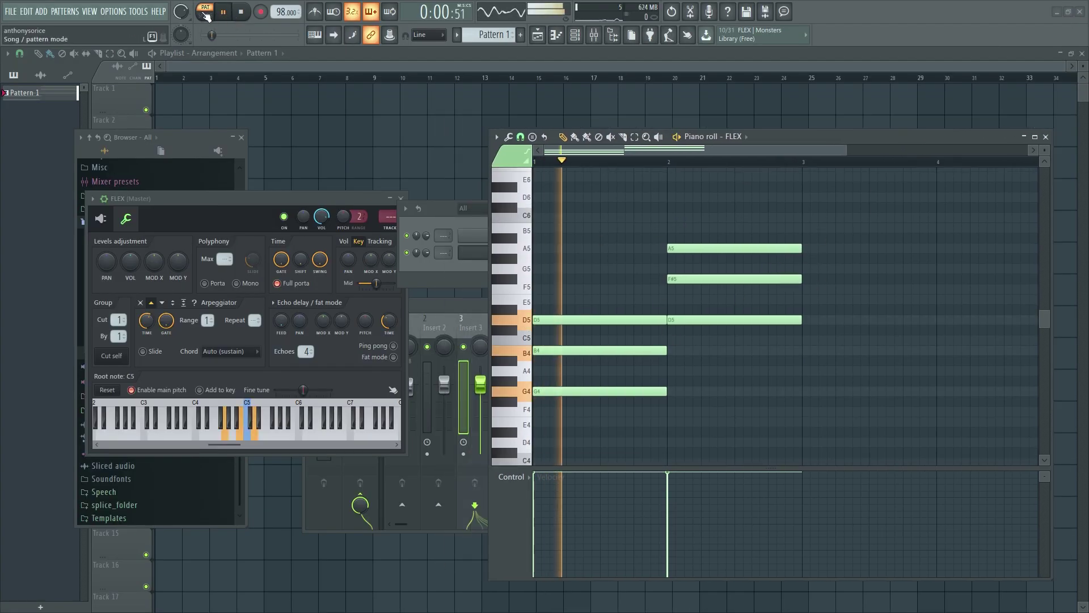
key(space)
click(1045, 137)
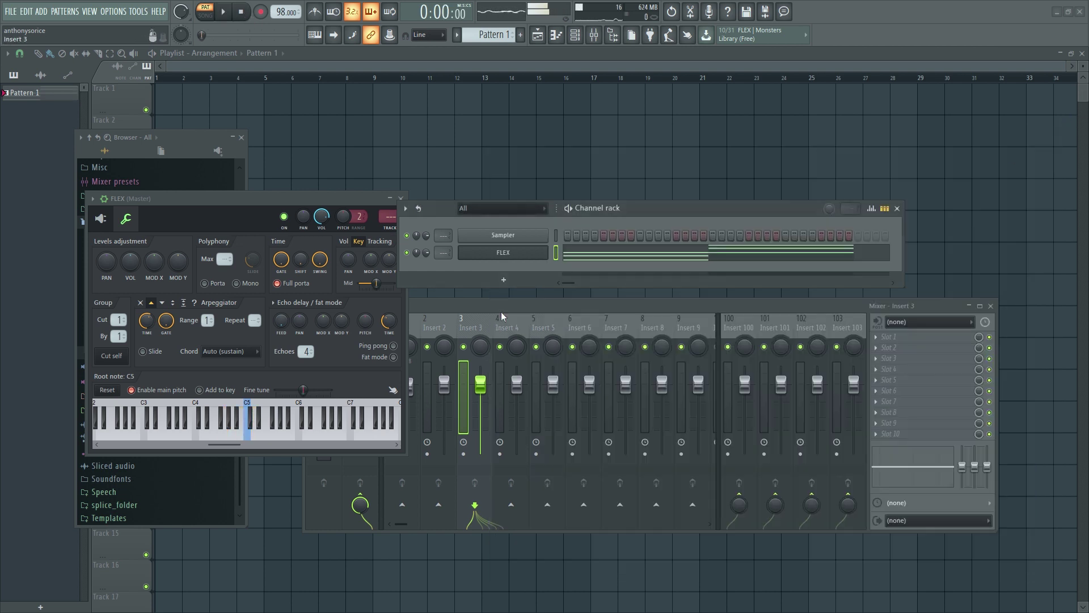
Burn the FLEX channel's arpeggio as MIDI to the current pattern and accept resetting the arpeggiator and echo
right_click(543, 252)
mouse_move(700, 397)
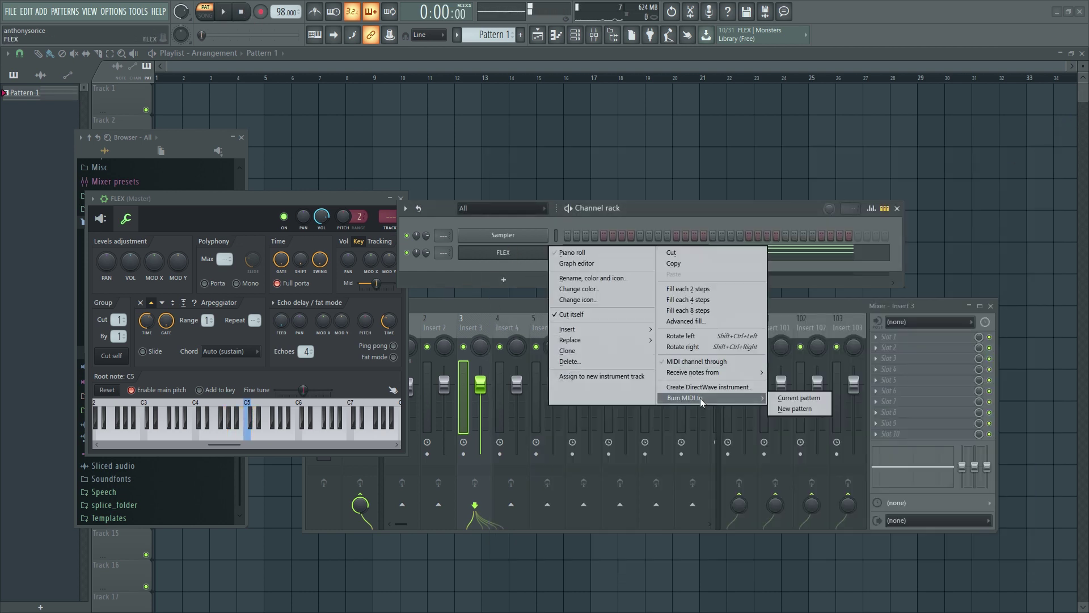
click(800, 400)
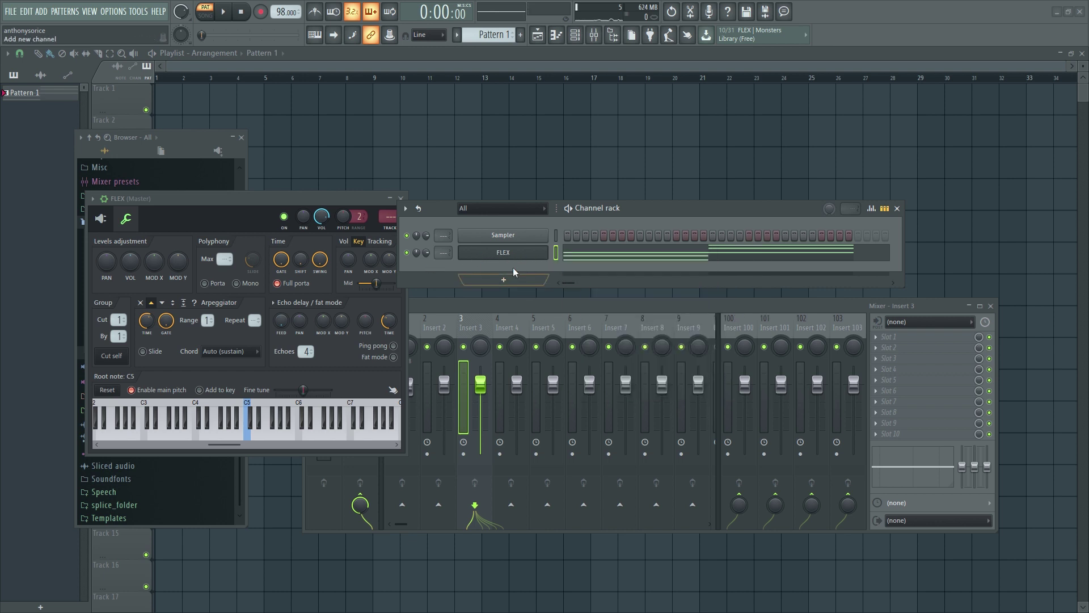
right_click(509, 254)
mouse_move(708, 399)
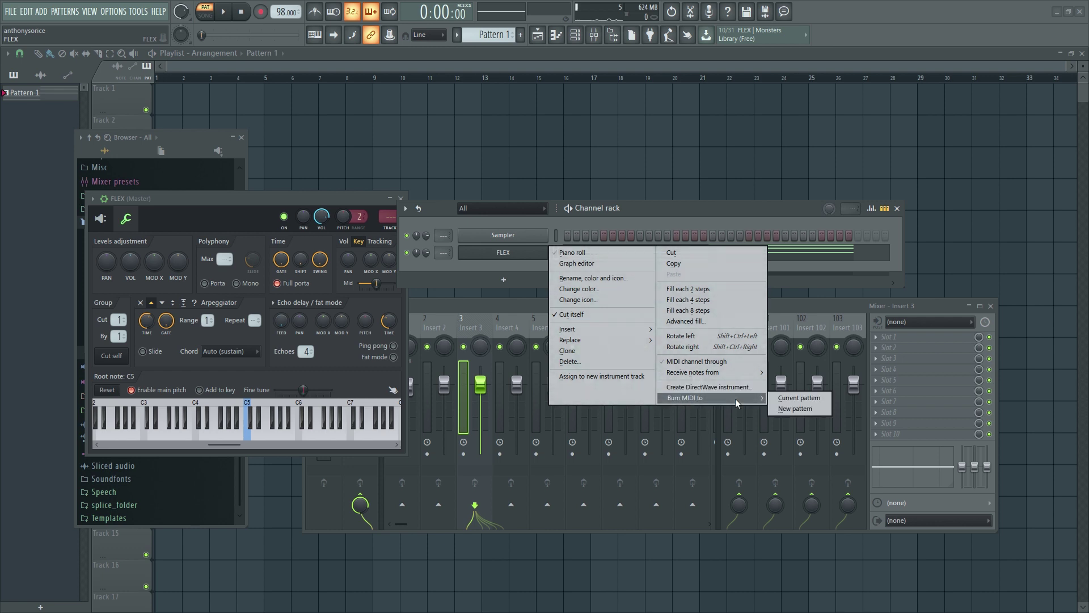
click(818, 399)
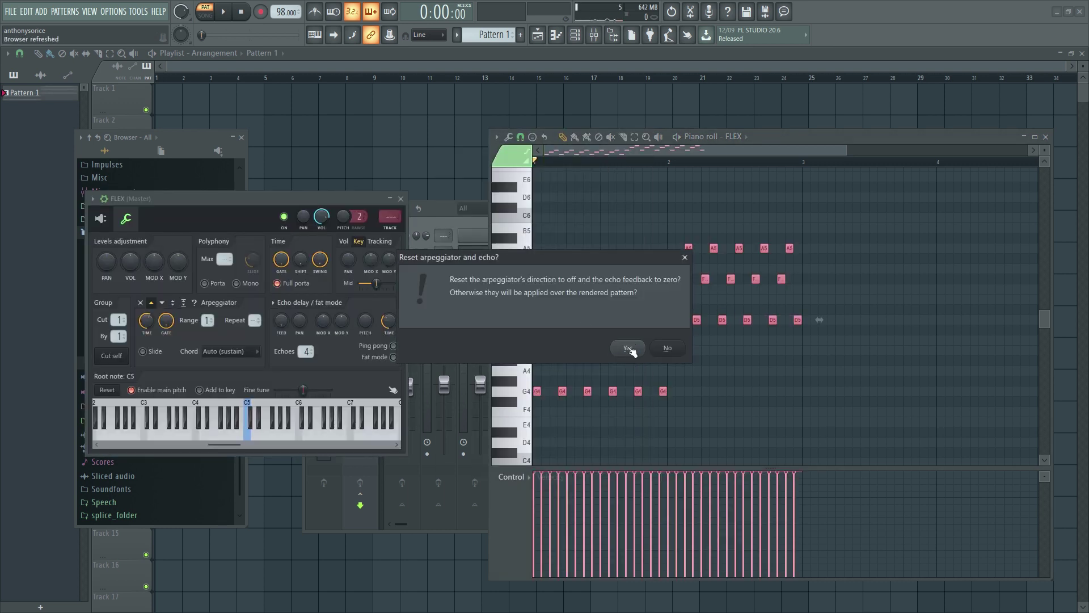
click(629, 349)
Raise all D5 notes in bar 1 of the FLEX arpeggio to F#5
click(1035, 137)
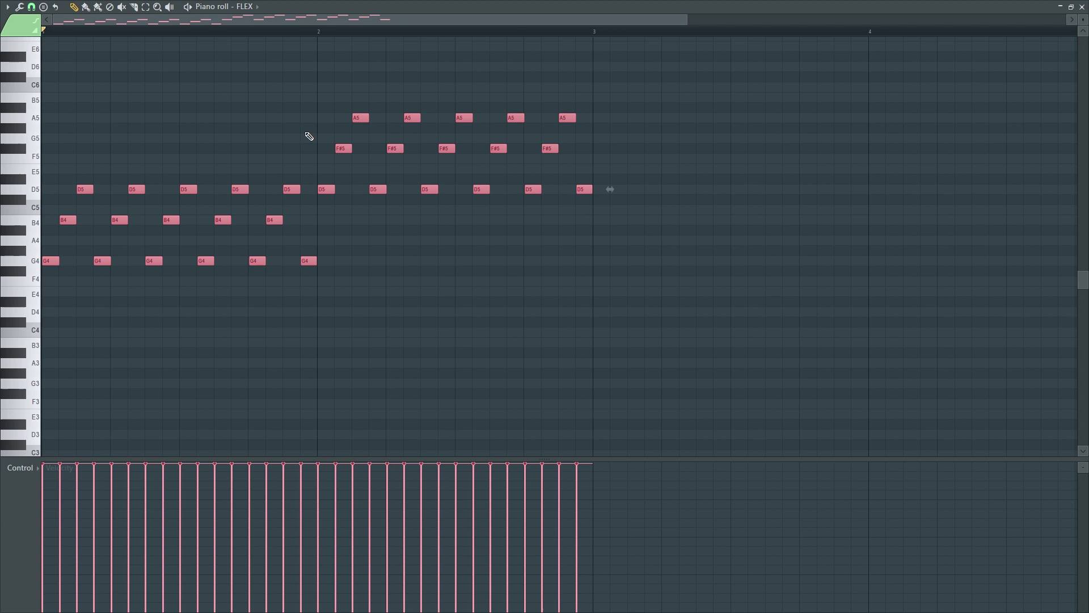
scroll(443, 238, up, 1)
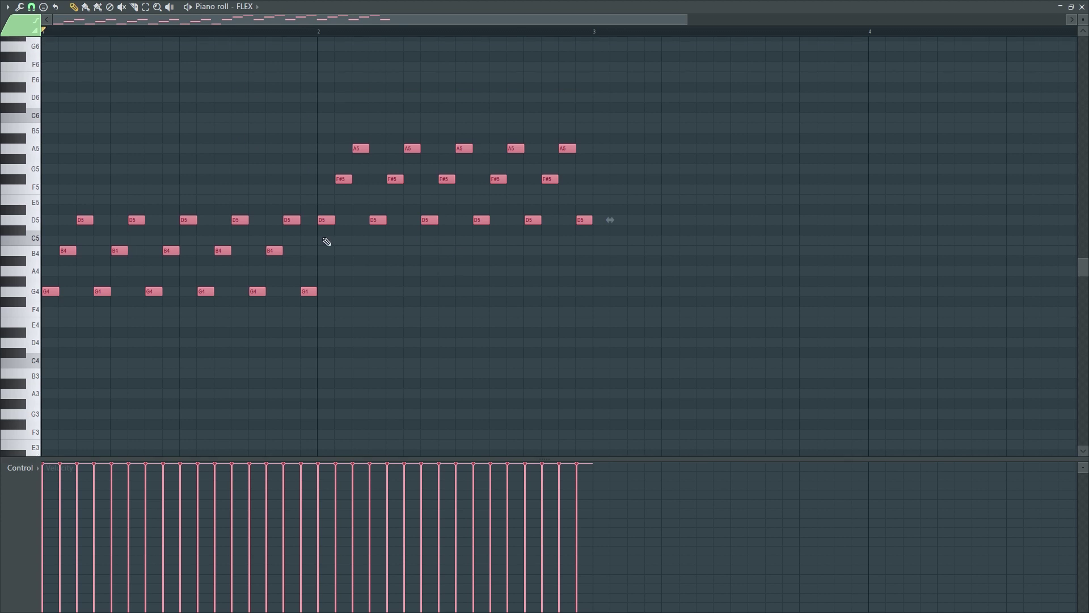
drag(301, 229, 87, 218)
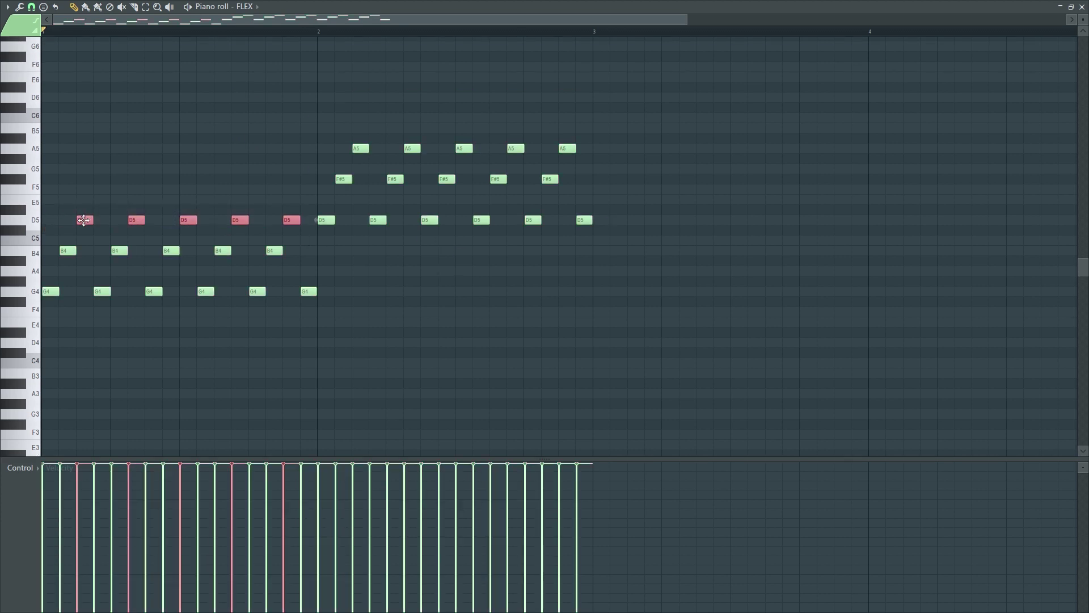
key(Up)
key(Up)
key(Up)
key(Up)
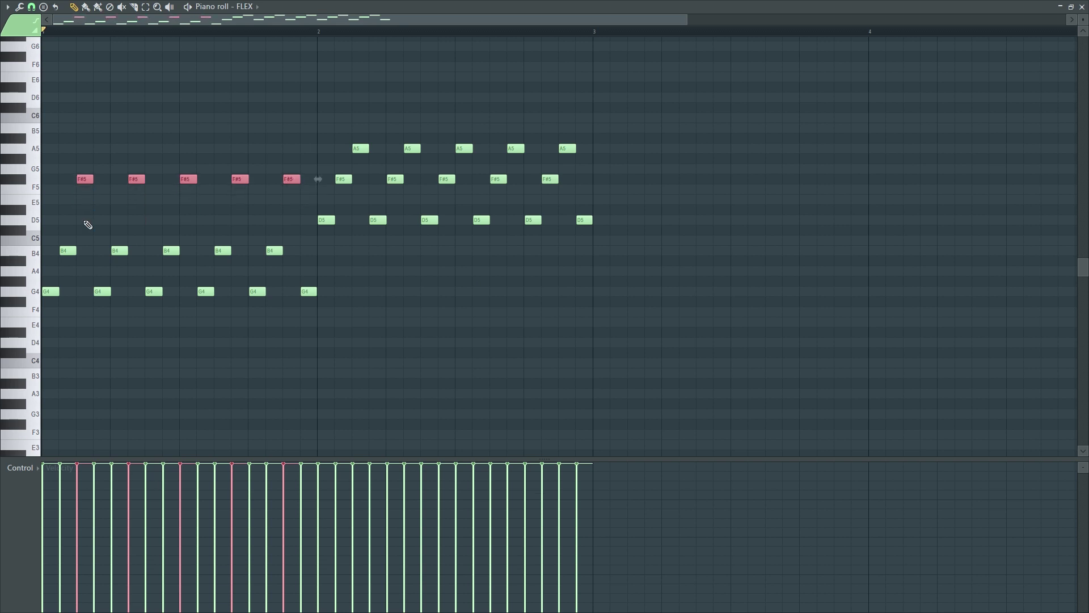
click(616, 156)
drag(488, 146, 331, 134)
right_click(331, 134)
click(598, 159)
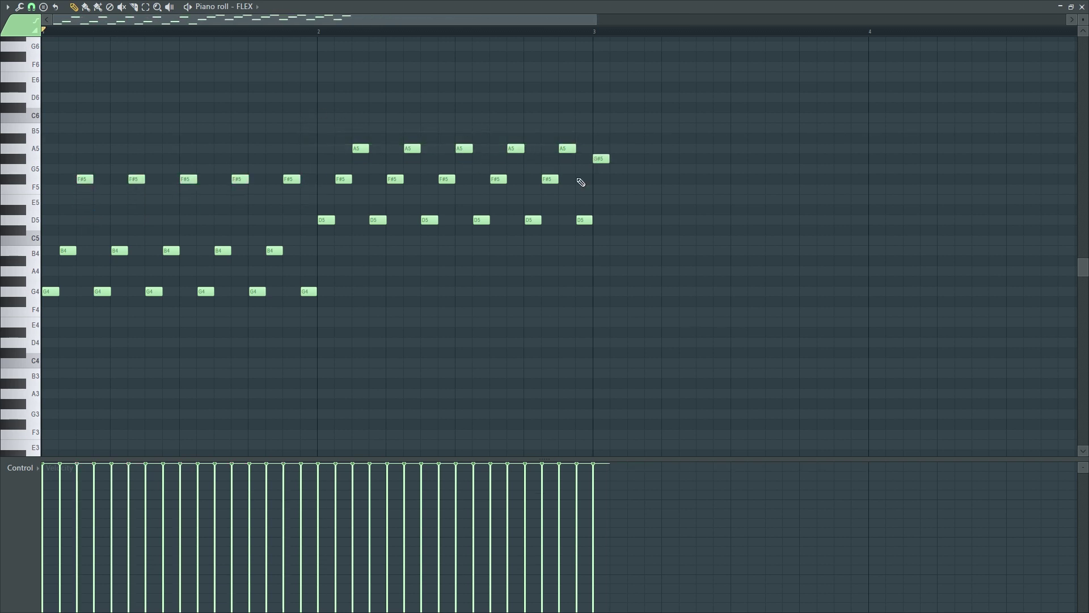
right_click(602, 159)
click(600, 159)
right_click(603, 162)
Raise all A5 notes in bar 2 of the FLEX arpeggio to B5 and play the pattern back
drag(593, 163, 358, 112)
key(shift+Up)
key(shift+Up)
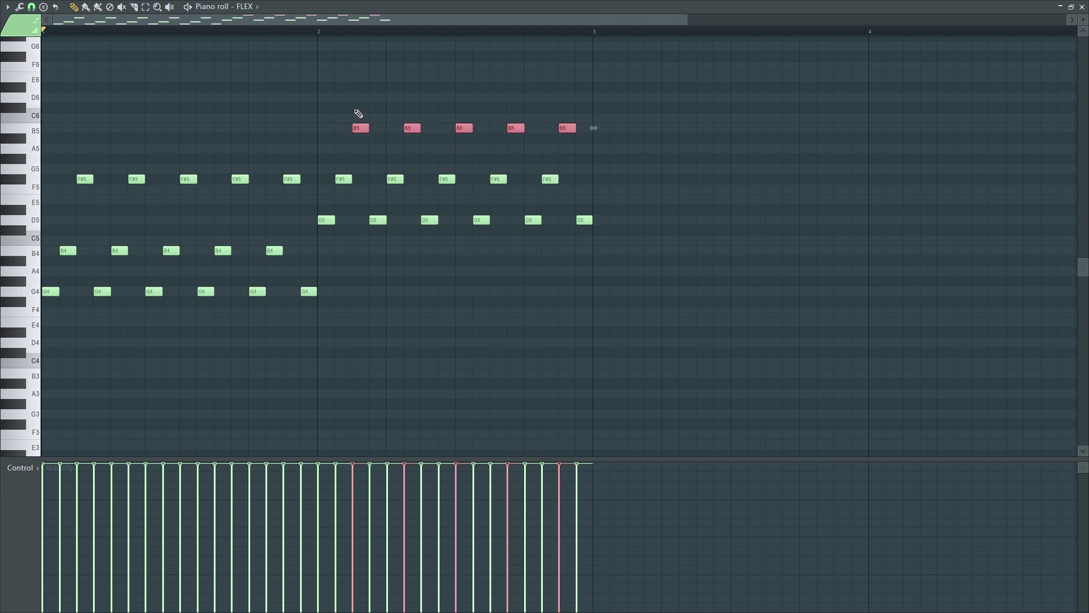
key(space)
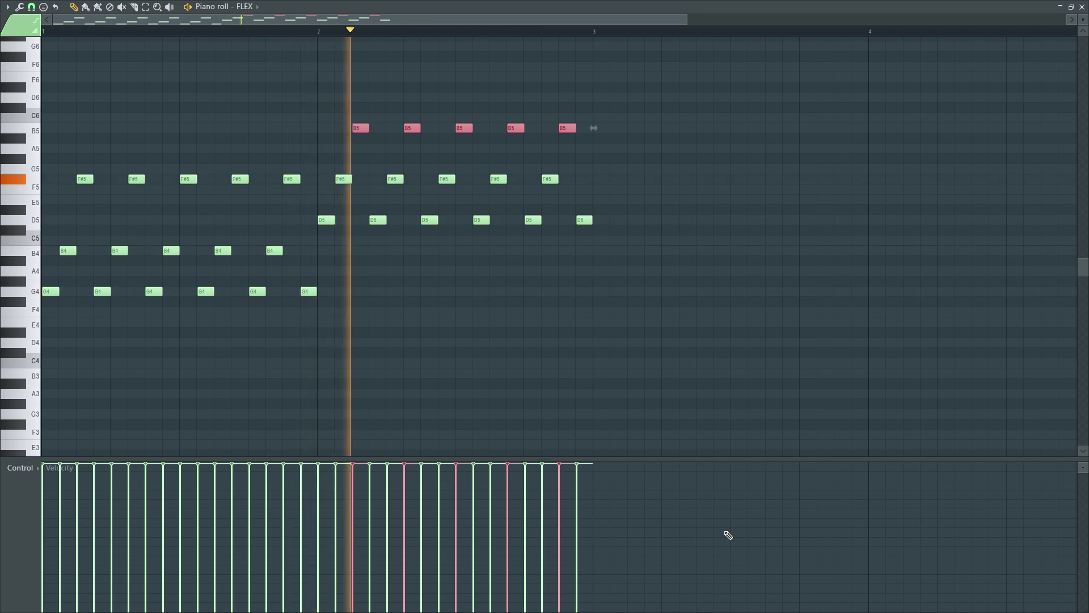
key(space)
click(1080, 6)
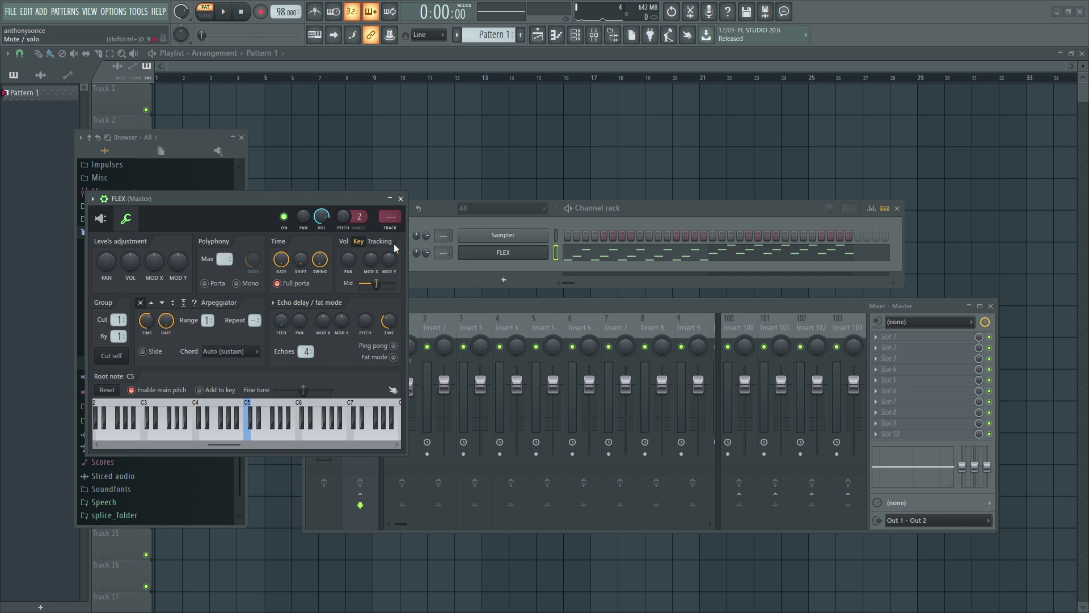
Close the FLEX window and add a Fruity Voltage Controller channel, viewing and closing its plugin window
click(101, 218)
click(661, 199)
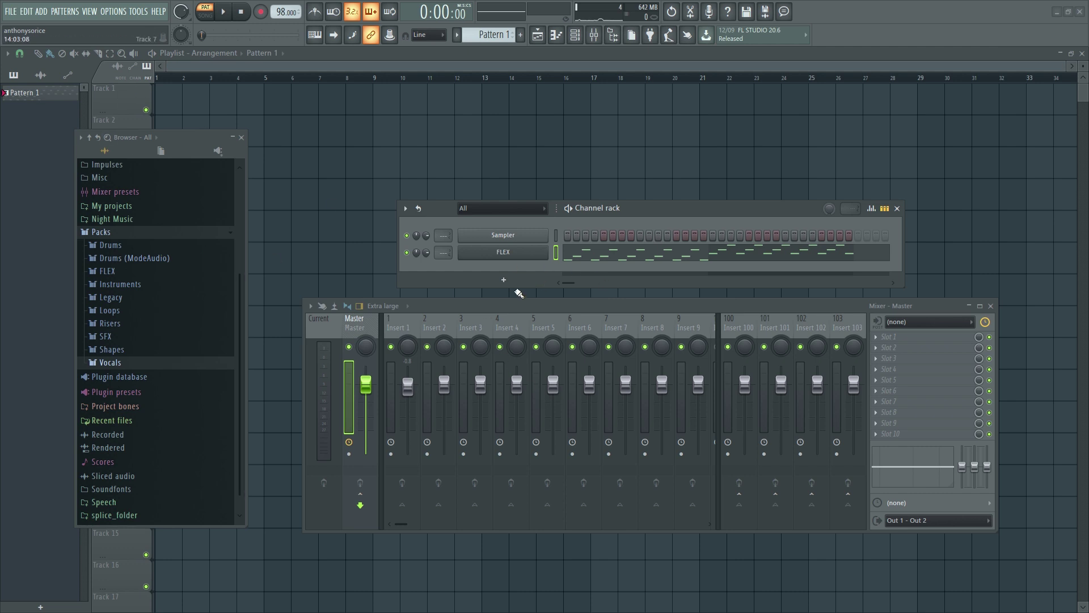
click(510, 281)
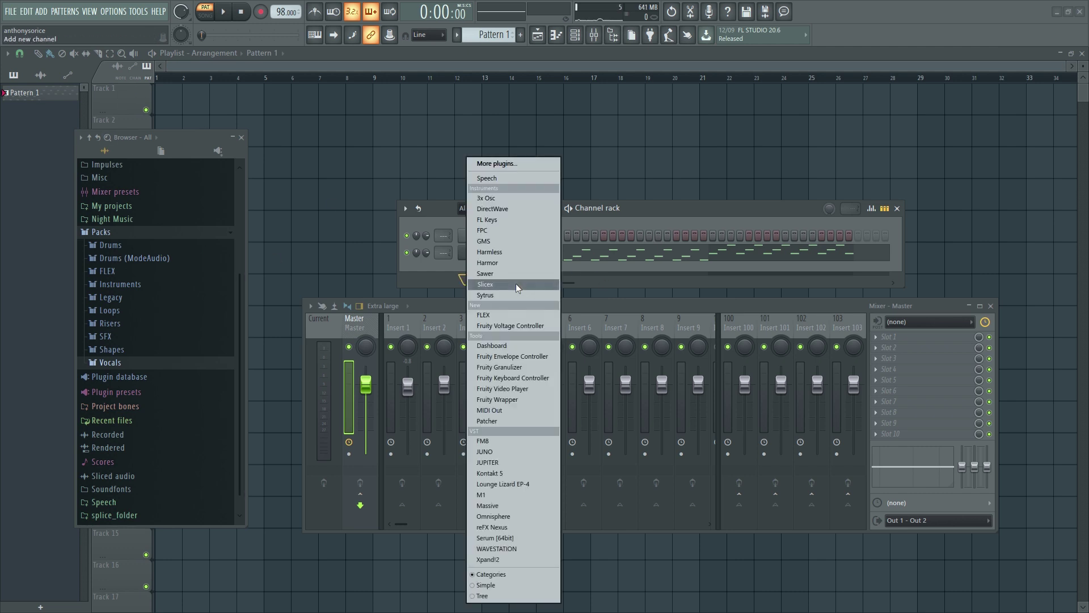
click(518, 329)
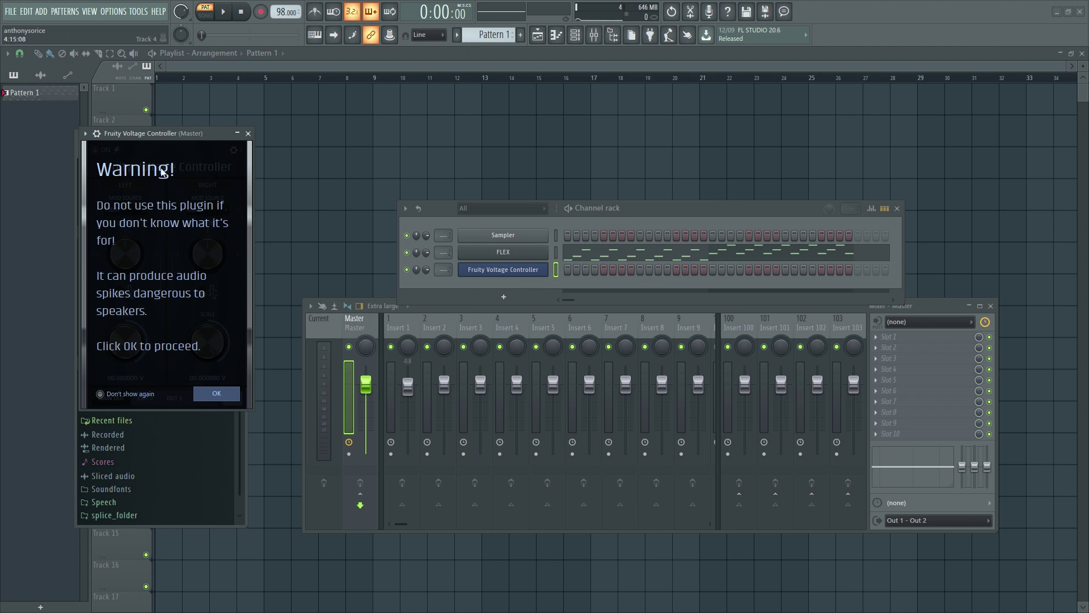
drag(176, 138, 289, 164)
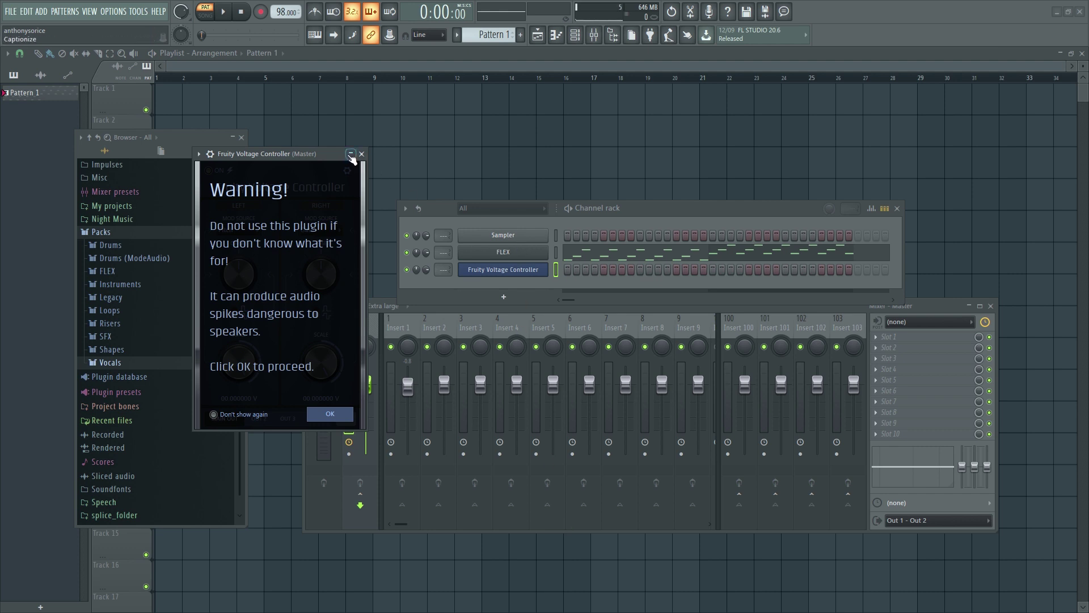
click(361, 154)
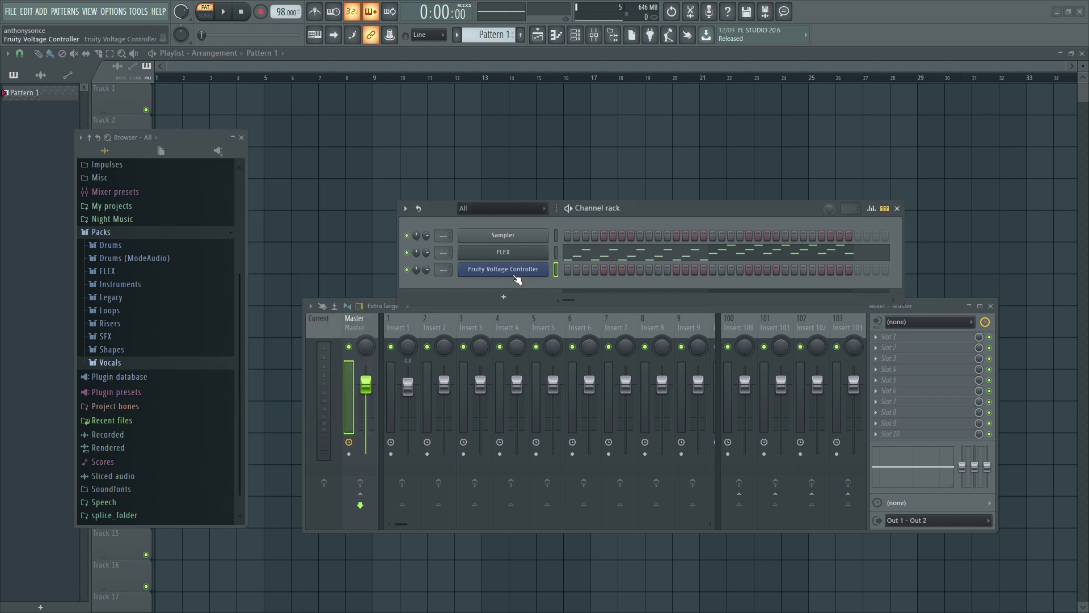
click(504, 274)
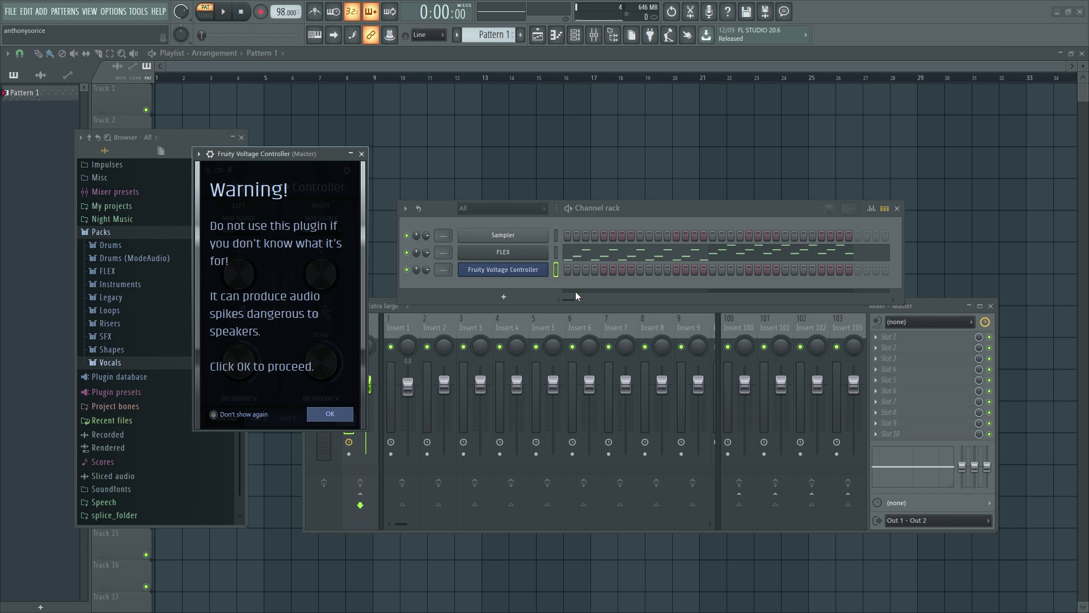
click(362, 154)
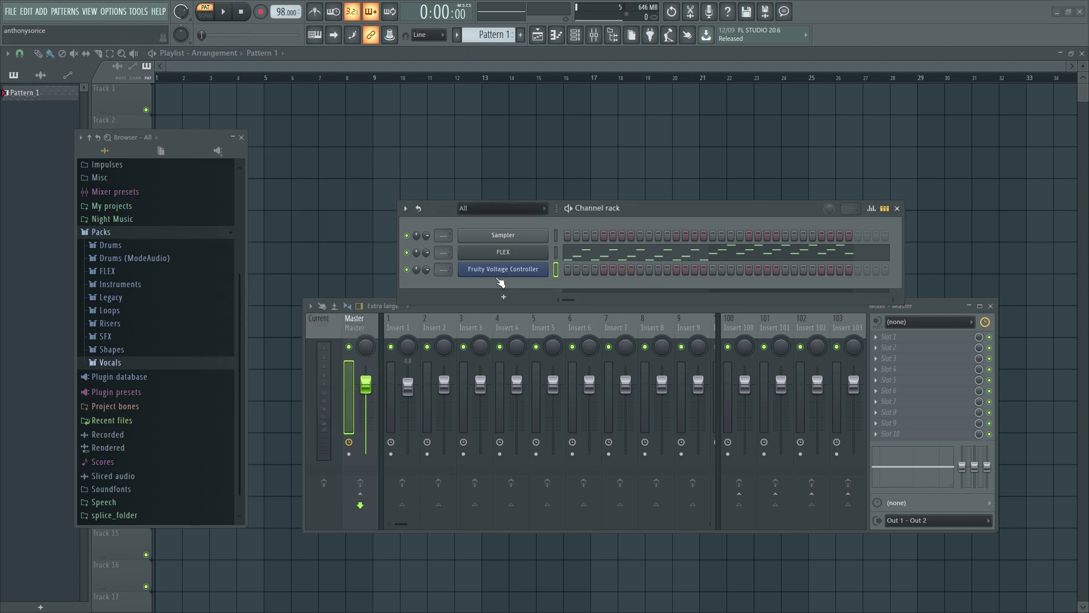
Delete the Fruity Voltage Controller channel from the channel rack
right_click(502, 269)
click(584, 379)
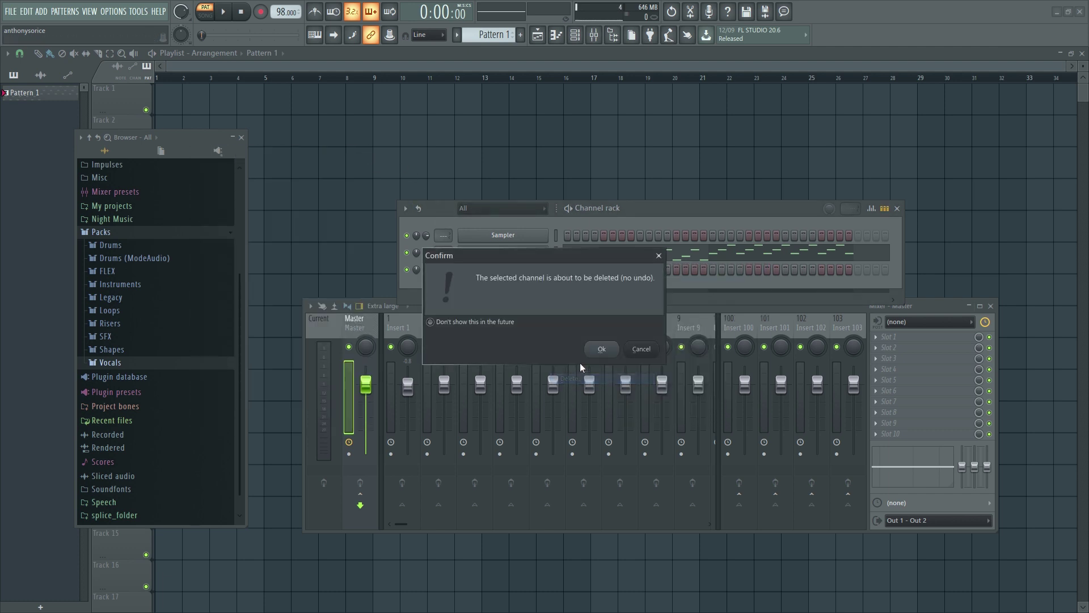
click(596, 345)
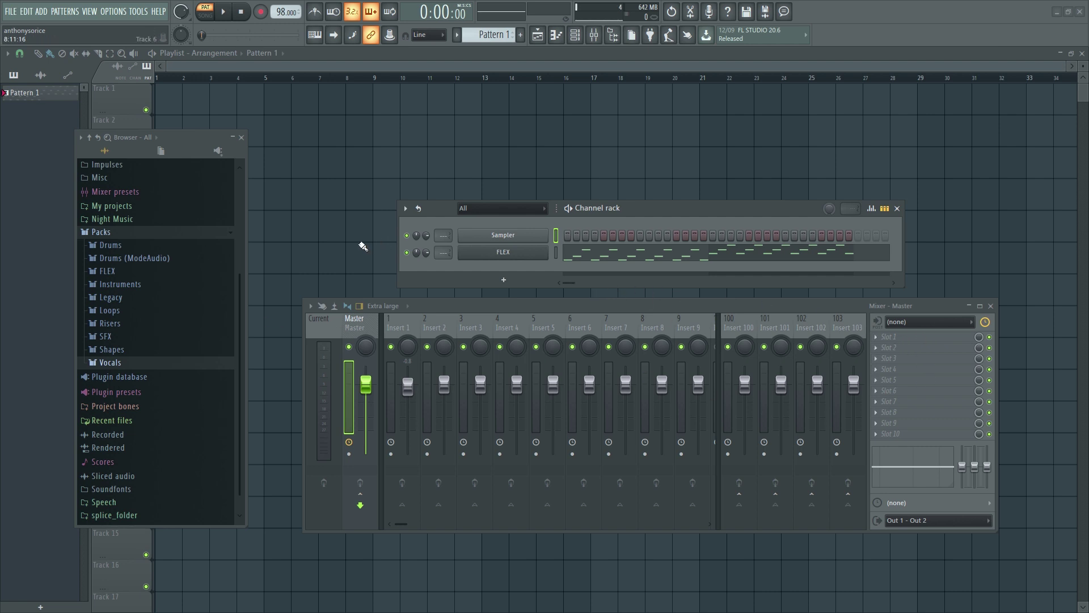
Open the cloud upload render options and close them, and look over the other project export options
click(10, 11)
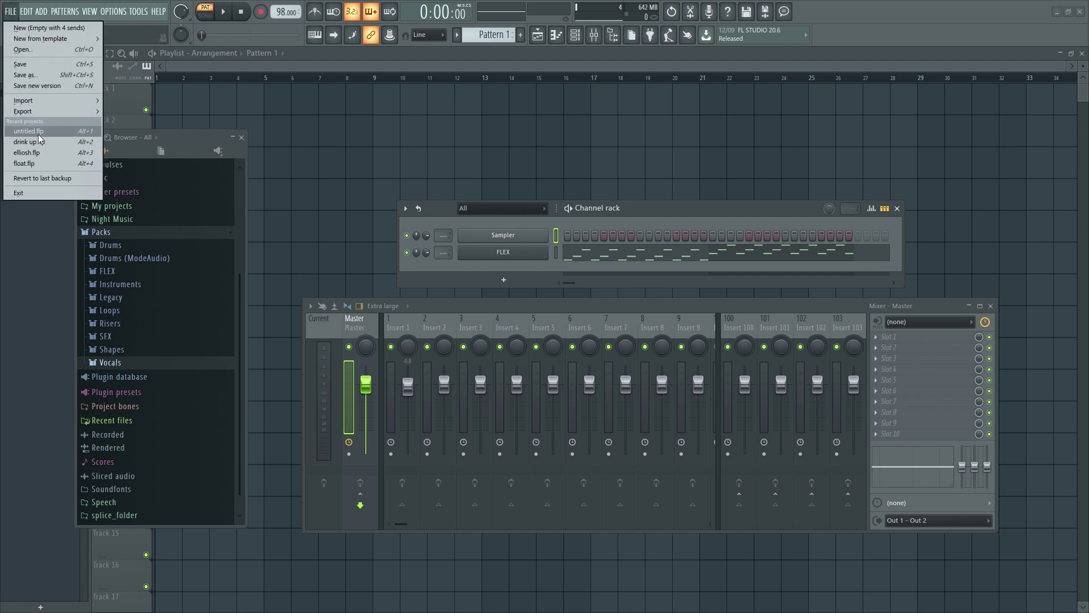
mouse_move(45, 113)
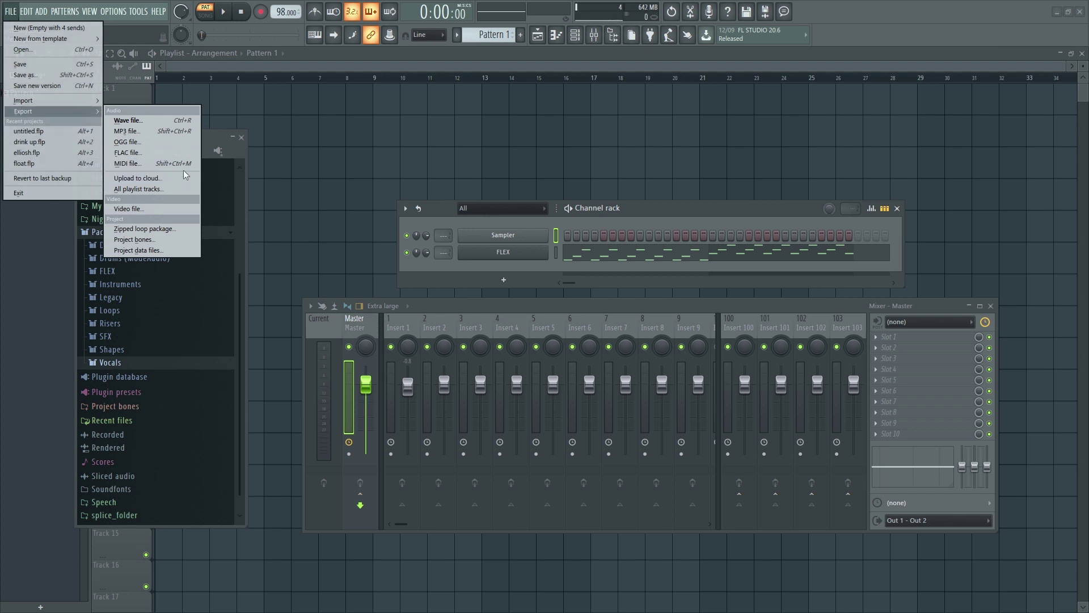
click(169, 179)
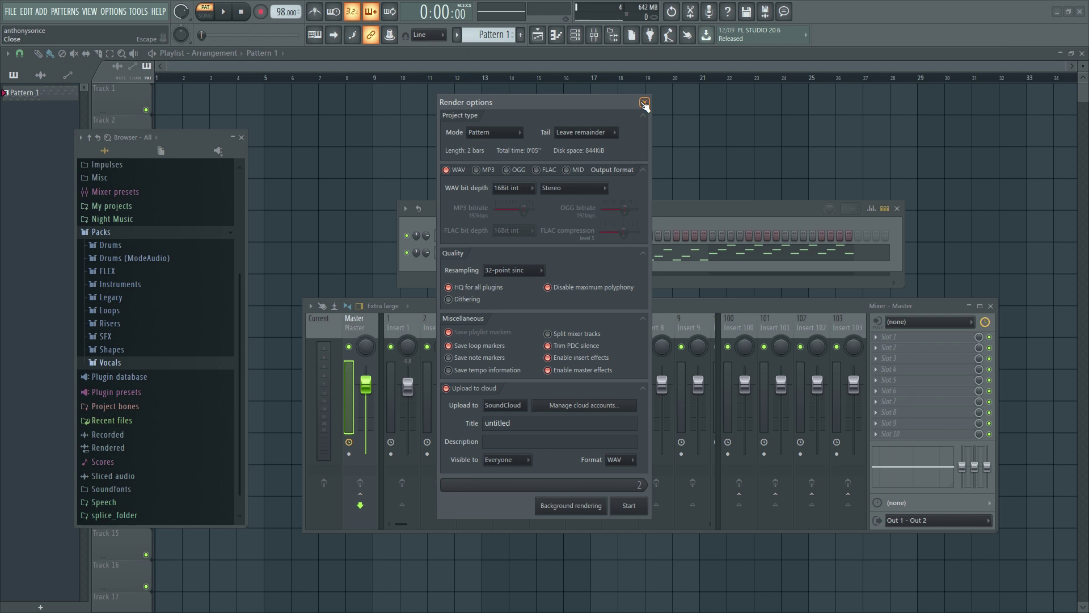
click(645, 103)
click(11, 12)
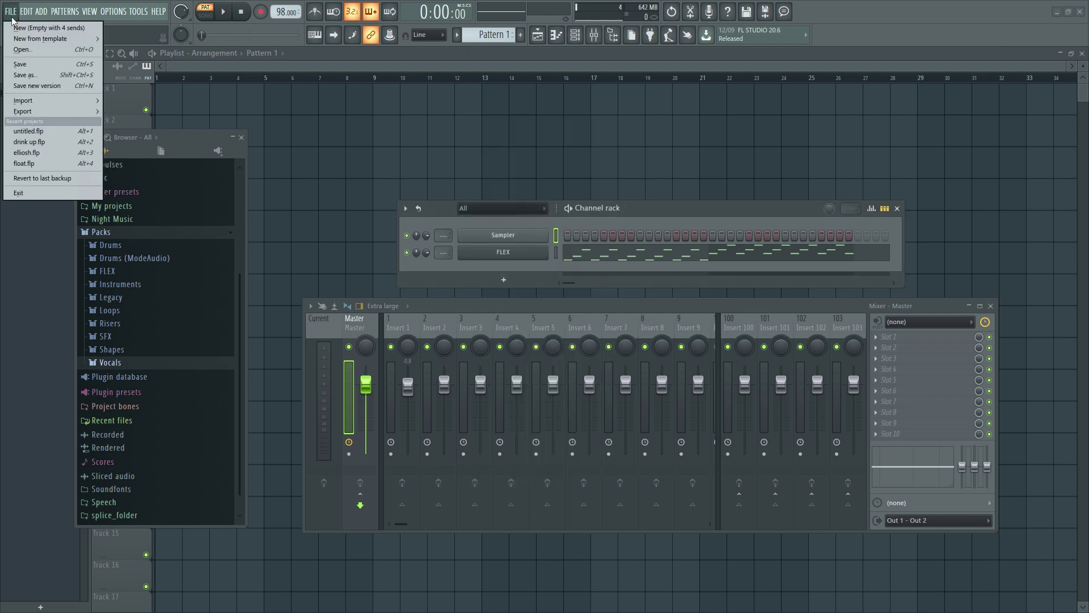
mouse_move(51, 114)
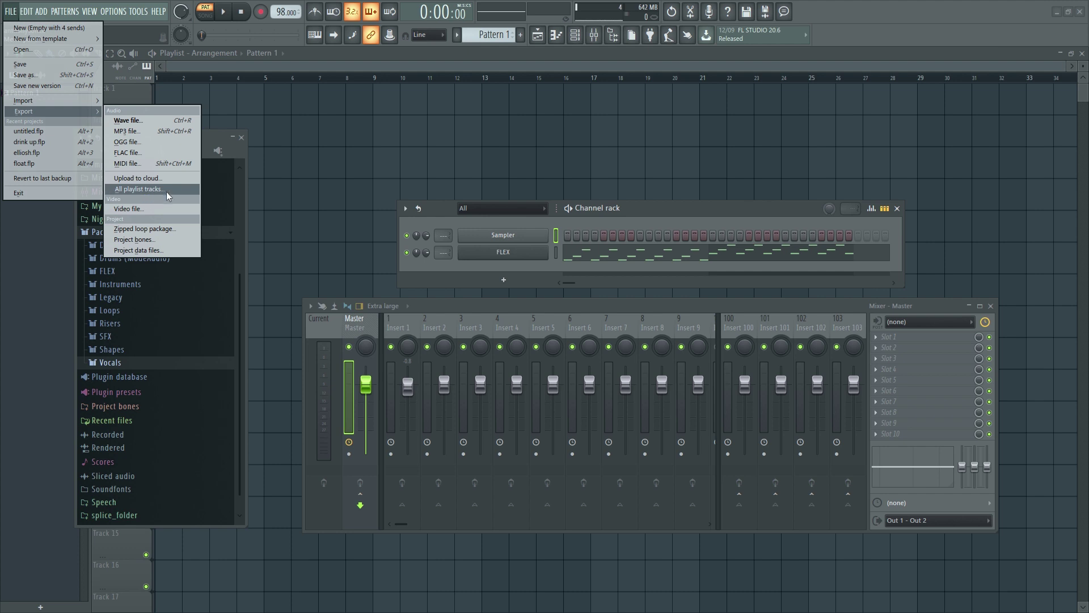
click(305, 97)
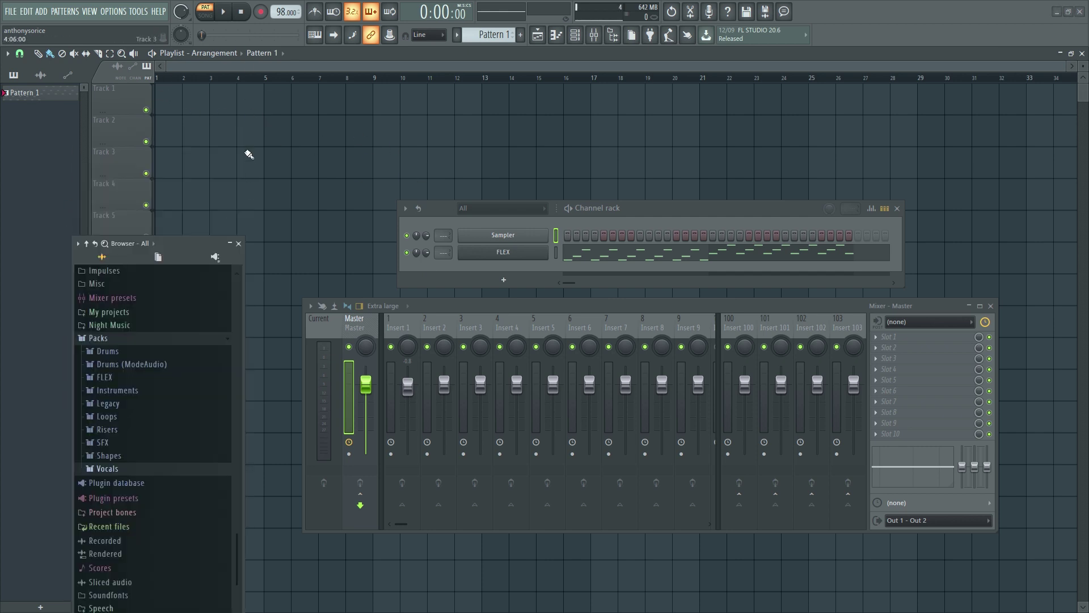
Move the floating Browser up beside the channel rack and collapse its Packs folder
drag(170, 206, 203, 162)
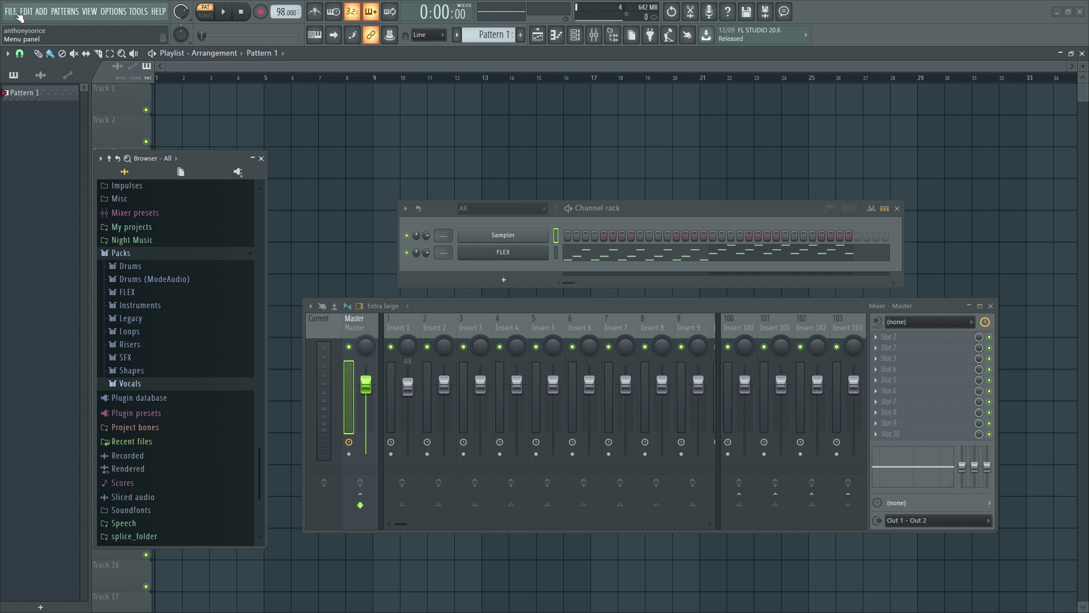
click(121, 253)
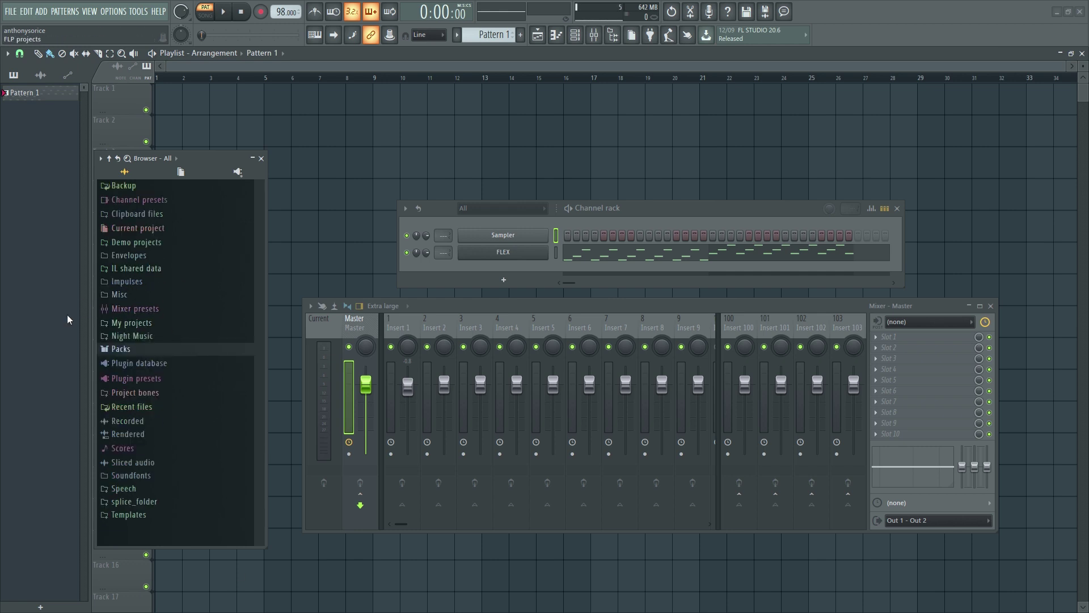
Examine the rendering settings for a Wave export to untitled.wav, moving the dialog clear of the mixer, and close it without rendering
click(10, 11)
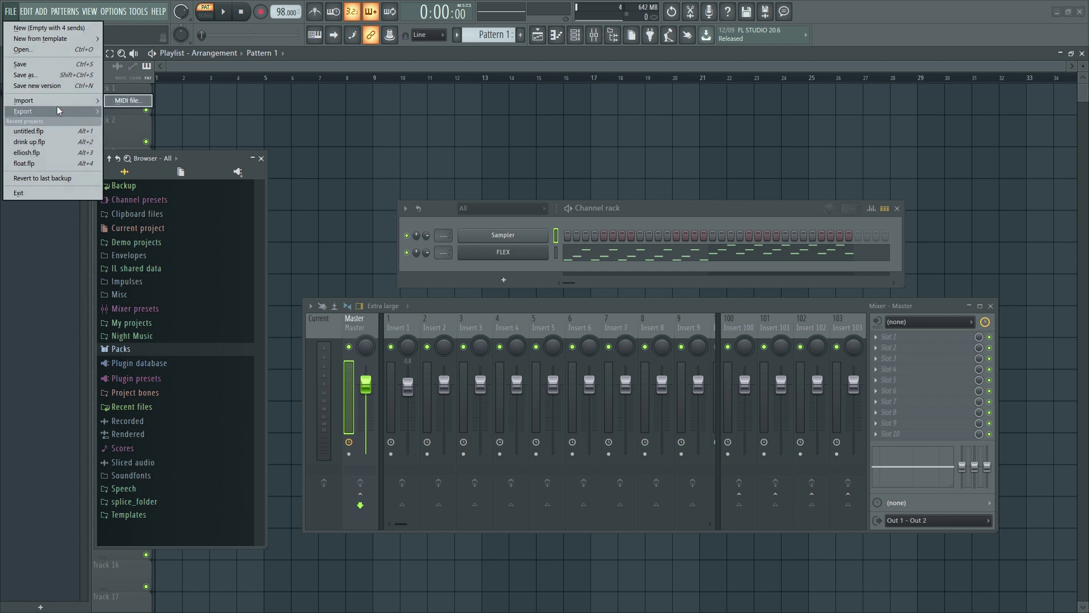
mouse_move(56, 111)
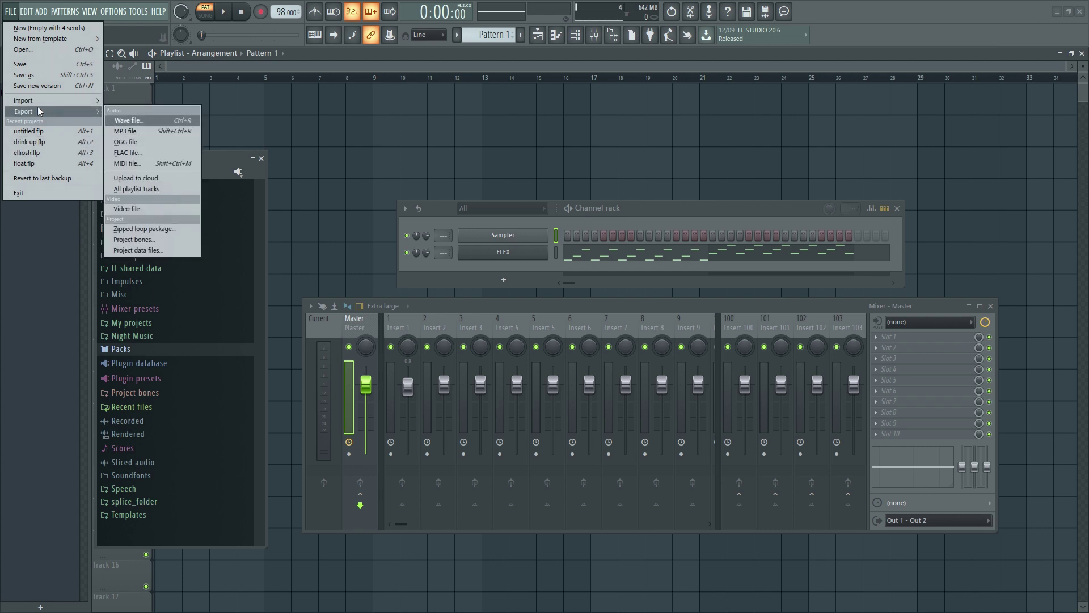
click(156, 118)
click(541, 436)
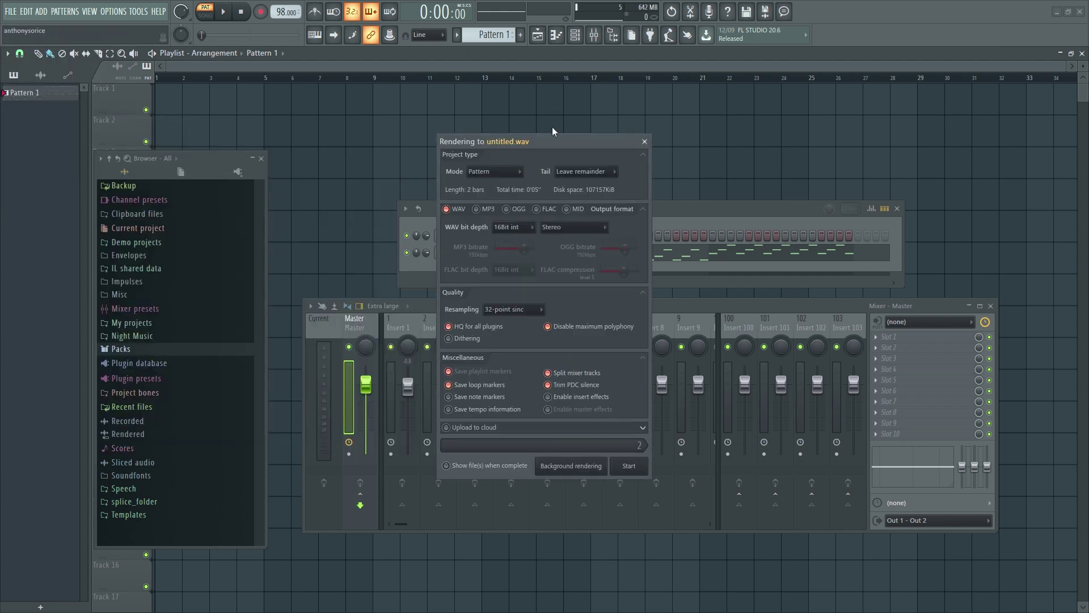
drag(547, 140, 196, 112)
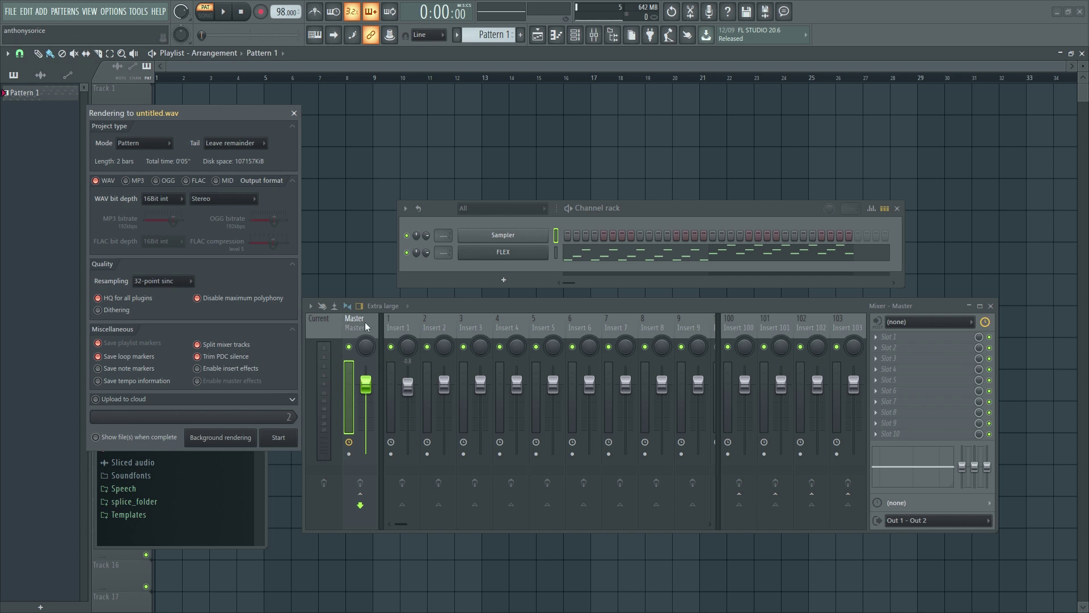
drag(206, 110, 213, 155)
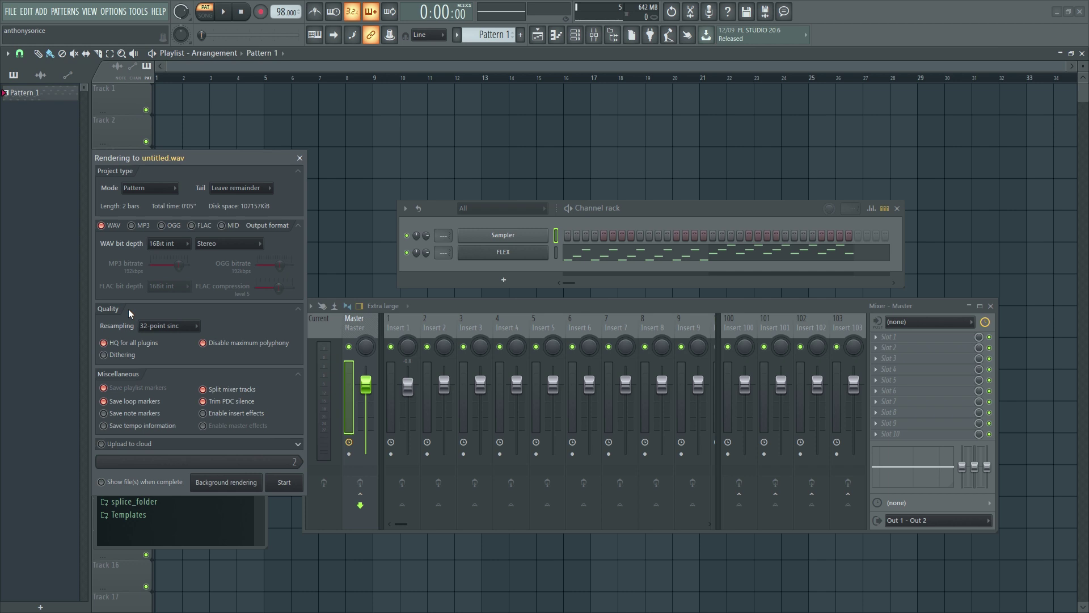
click(300, 159)
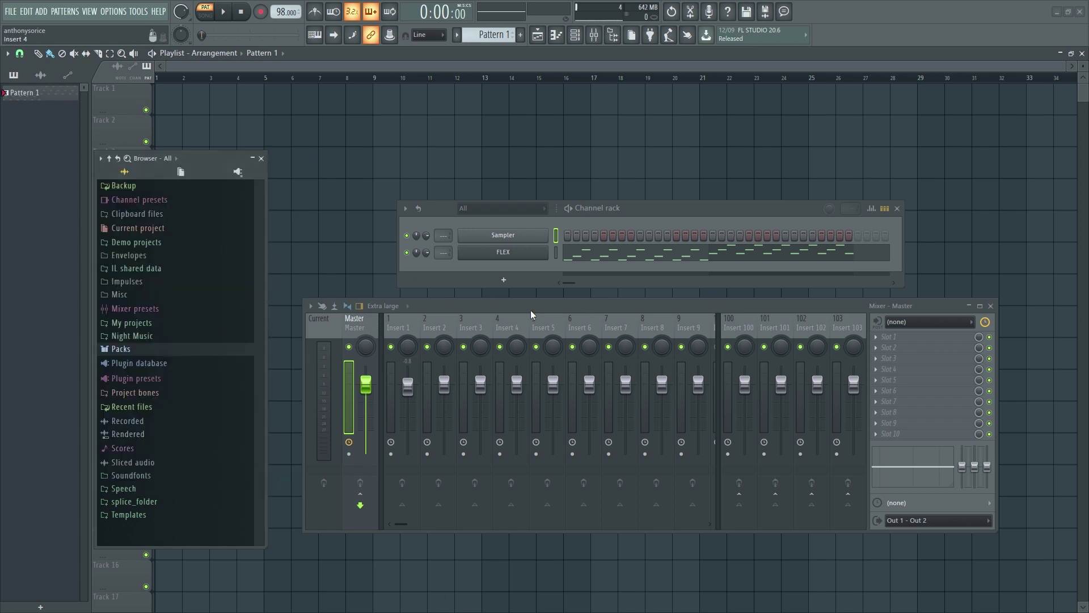
Delete the FLEX channel from the channel rack
right_click(521, 250)
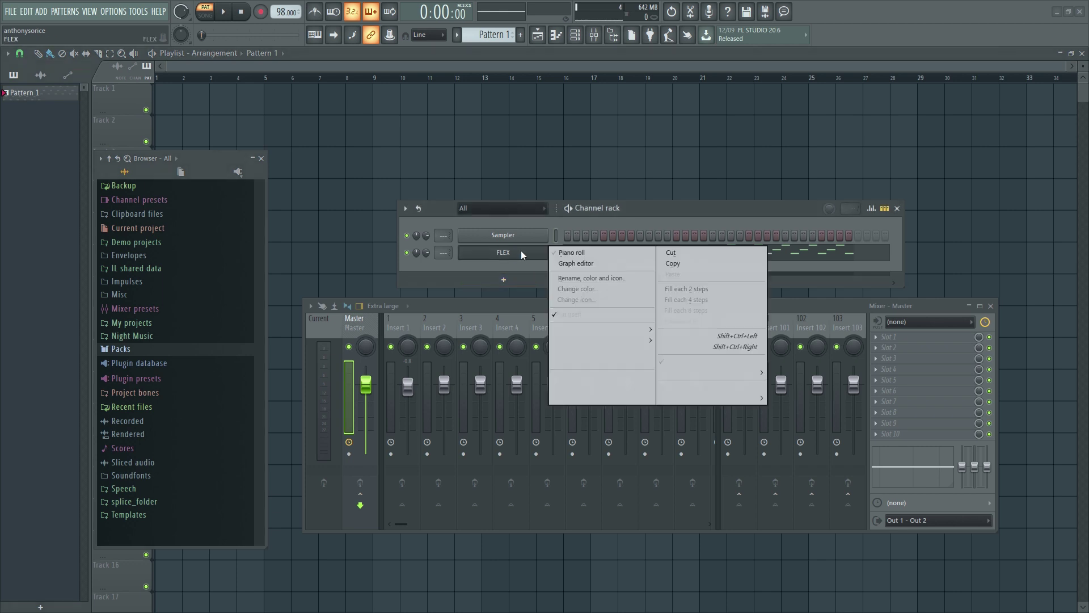
click(592, 360)
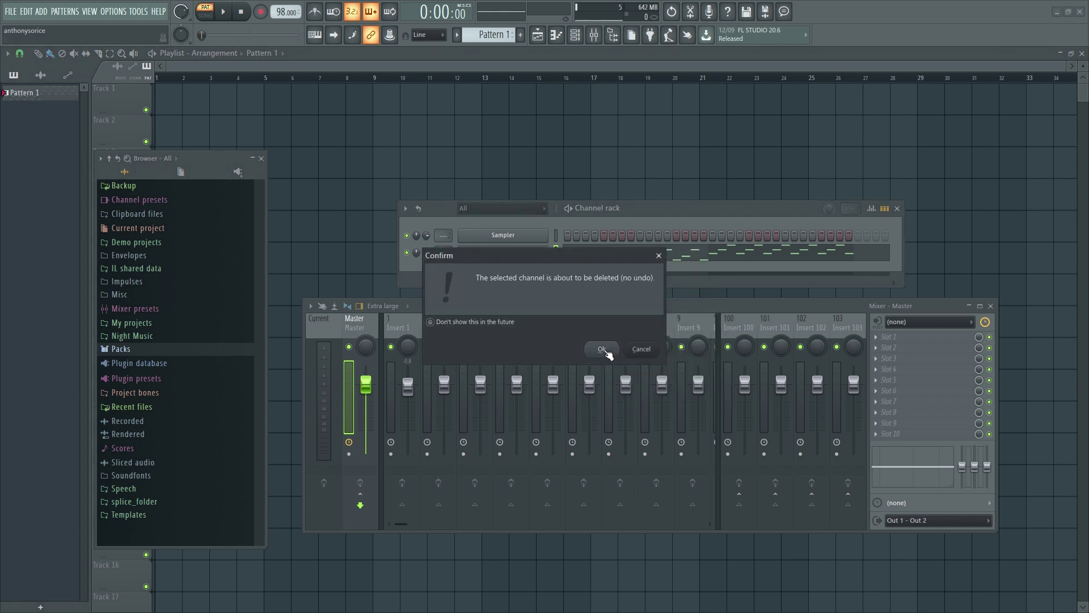
click(603, 349)
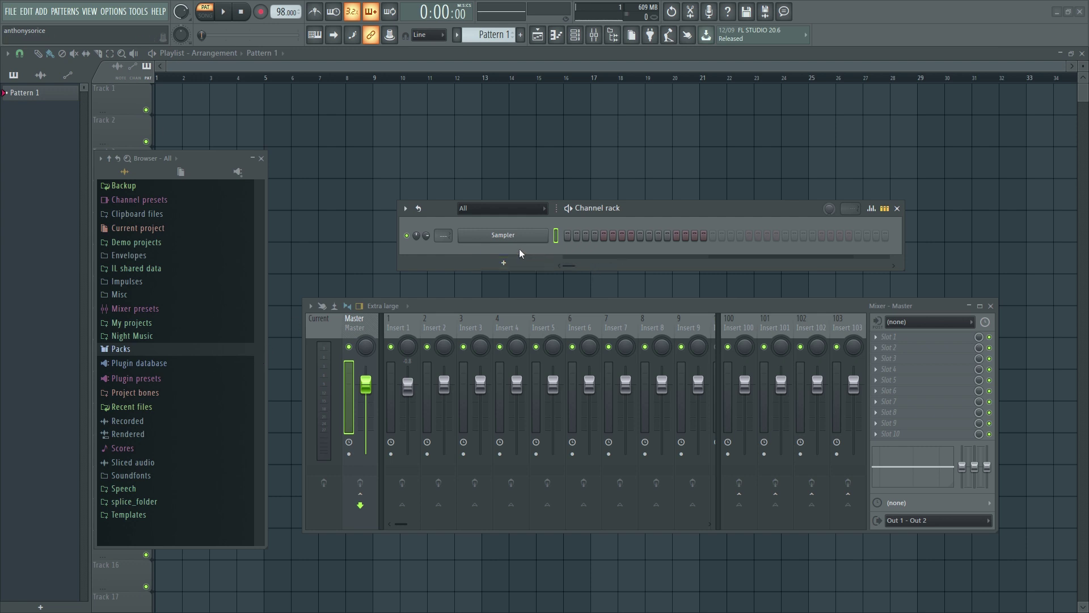
Load the FPC 4 Kick sample from the Kicks folder of the Drums pack into the Sampler channel
click(147, 350)
click(143, 364)
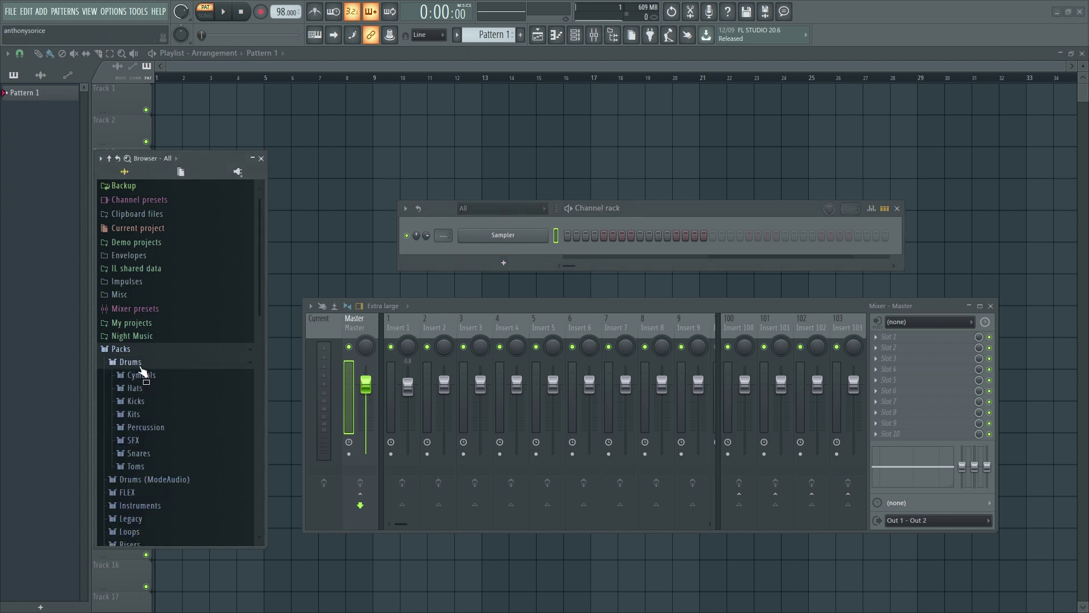
click(152, 414)
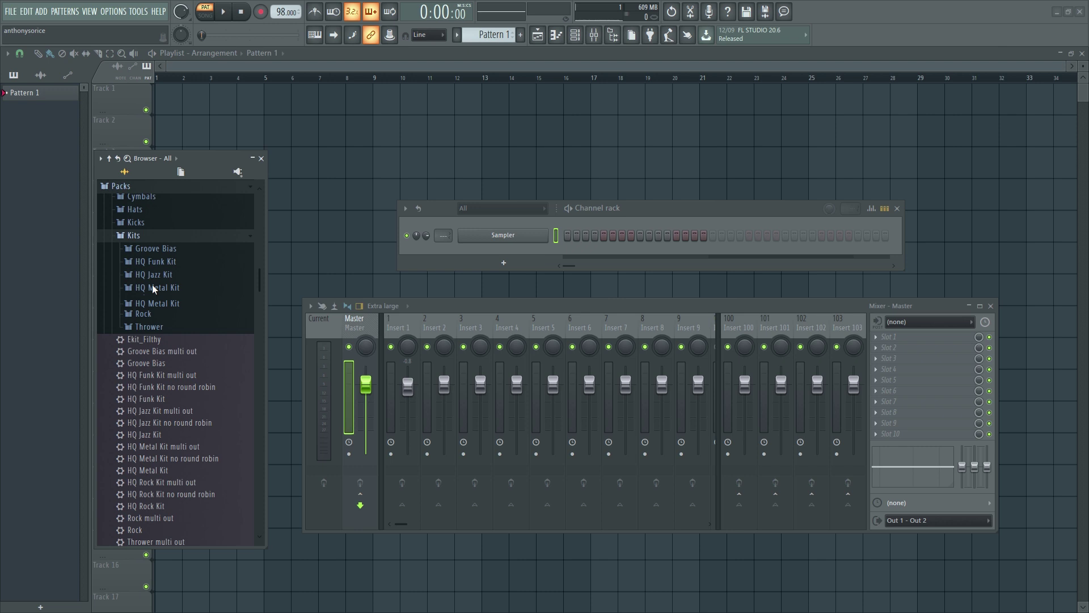
click(152, 293)
click(148, 281)
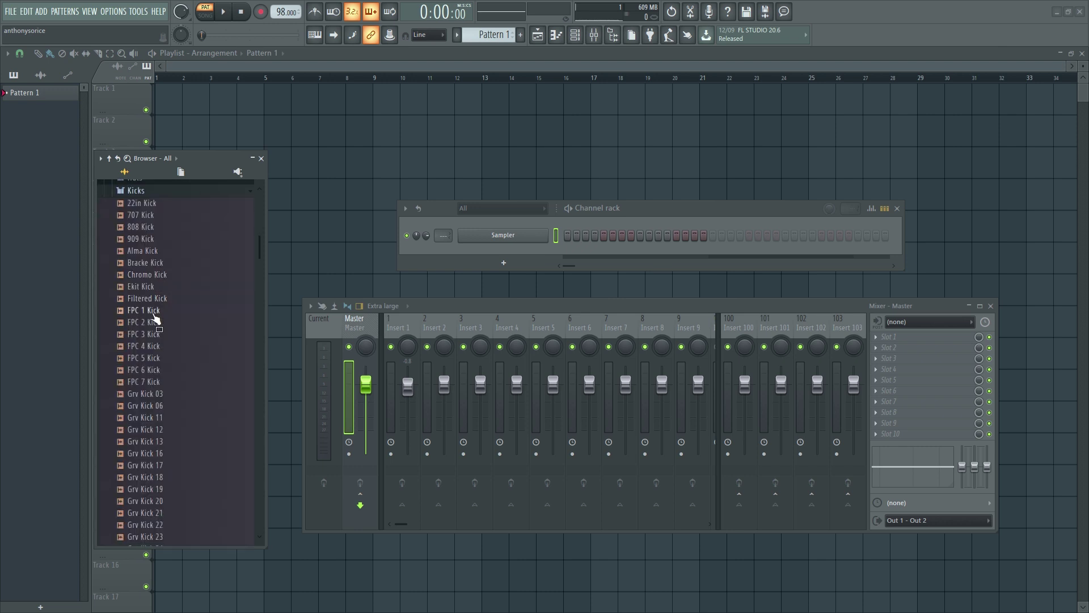
drag(152, 350, 502, 235)
Rotate the Advanced fill pattern of the FPC 4 Kick channel, and raise its interval and set its sequence length to 23
right_click(532, 237)
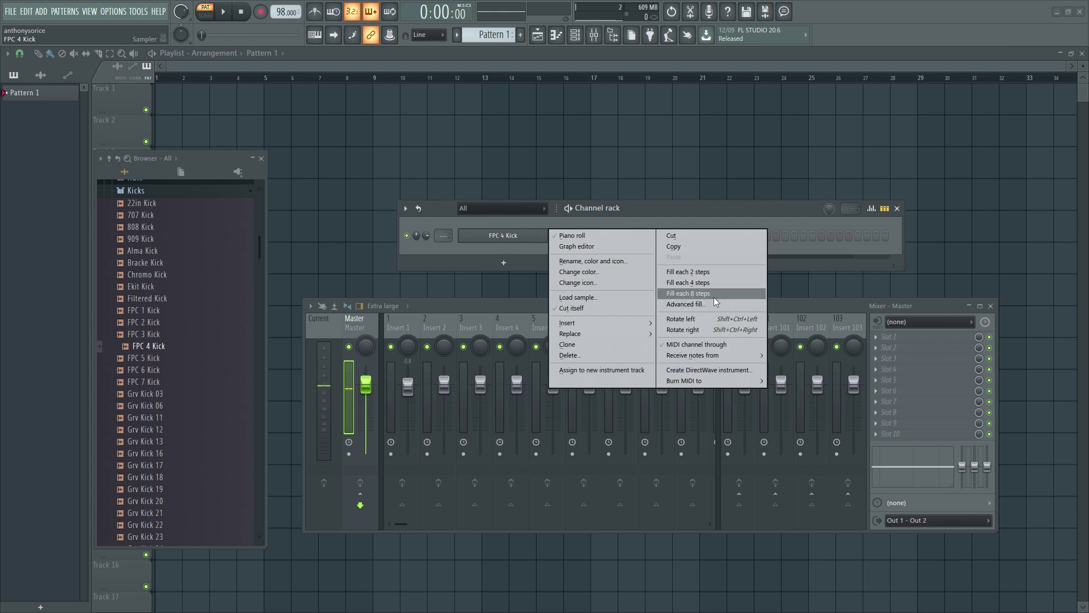
click(696, 305)
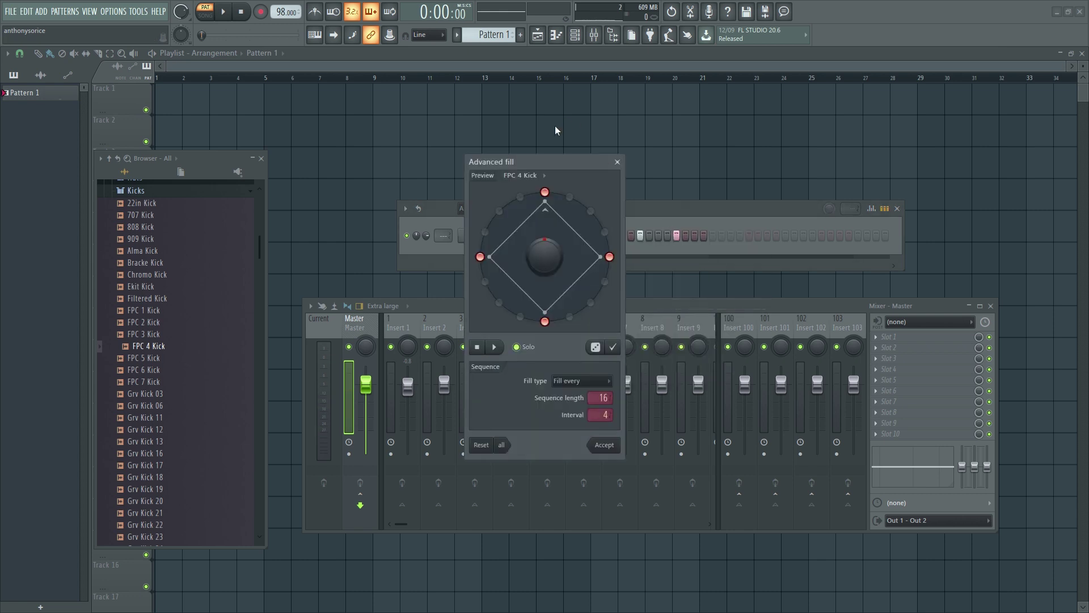
drag(544, 162, 876, 143)
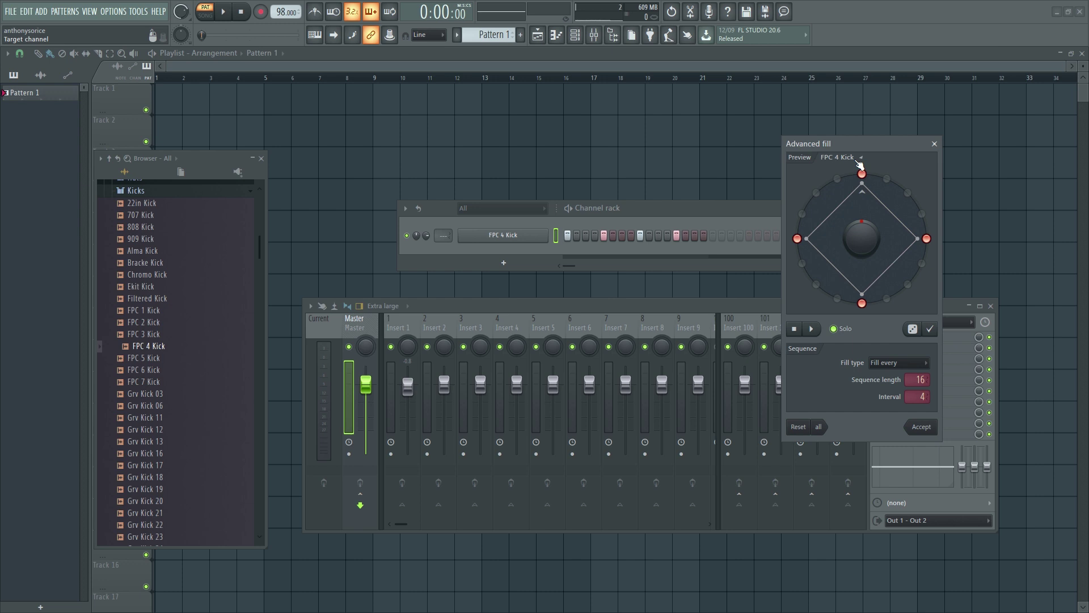
drag(897, 263, 859, 234)
drag(901, 225, 863, 235)
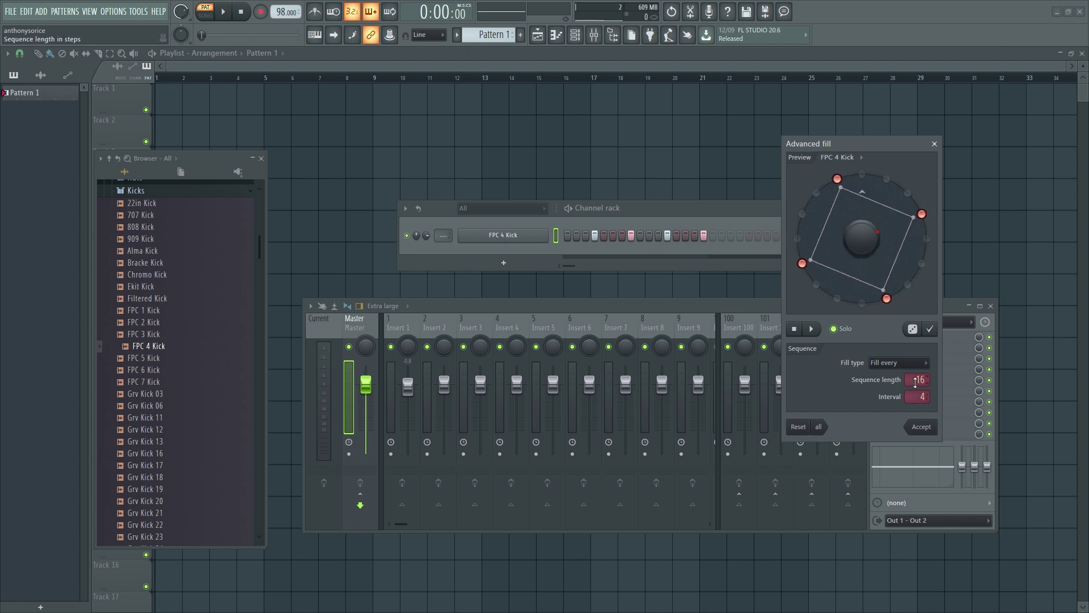
drag(915, 382, 915, 359)
drag(917, 397, 917, 379)
Change the kick's fill type to Euclidean with a sequence length of 21 and a step count of 8
click(903, 363)
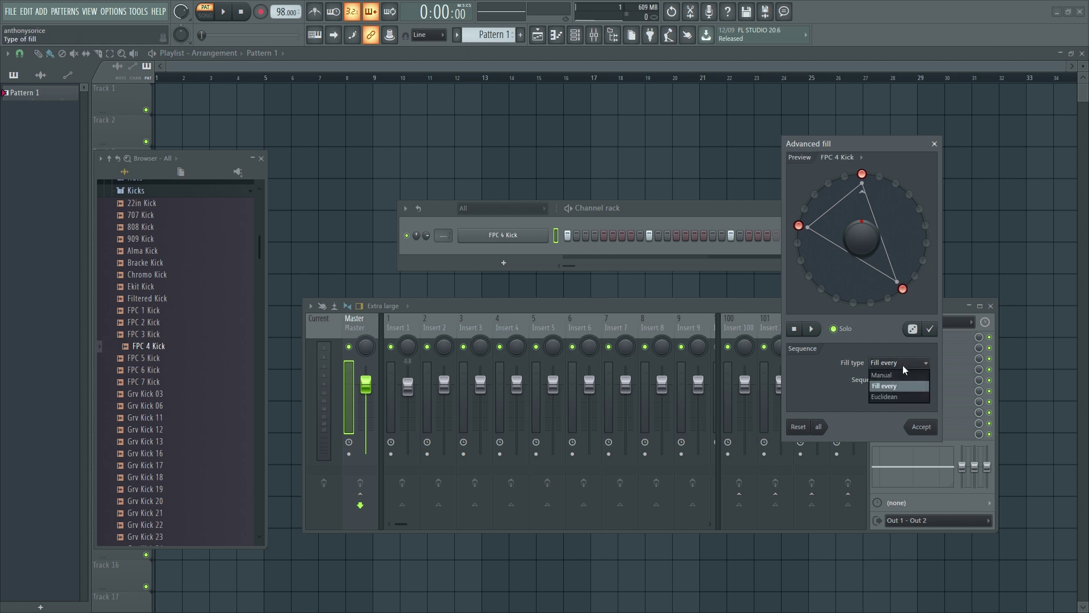
click(883, 397)
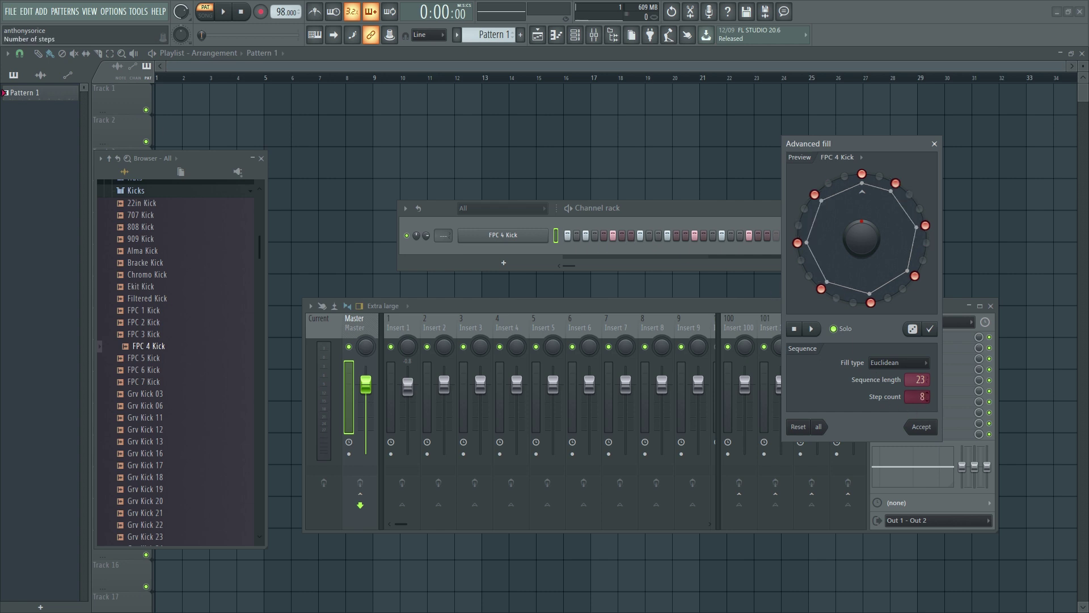
scroll(918, 397, down, 1)
scroll(918, 384, down, 3)
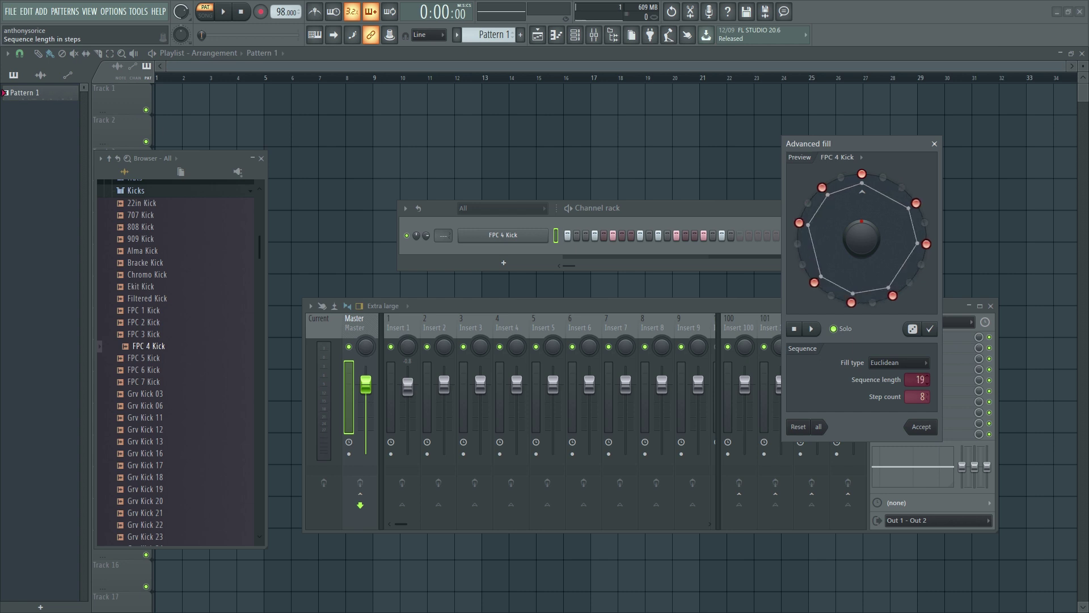
scroll(918, 380, up, 1)
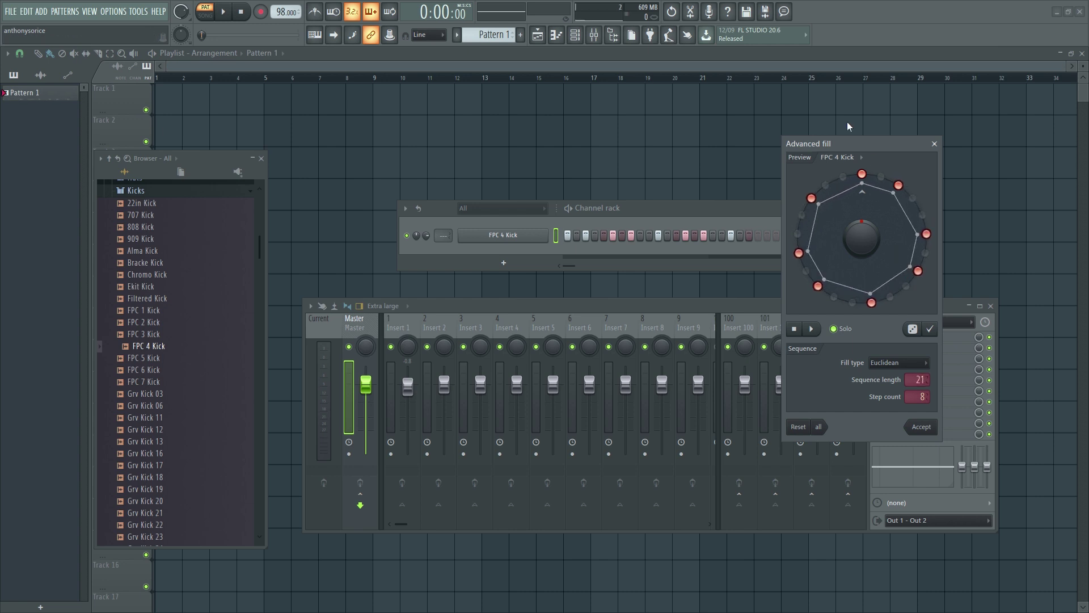
drag(857, 141, 872, 138)
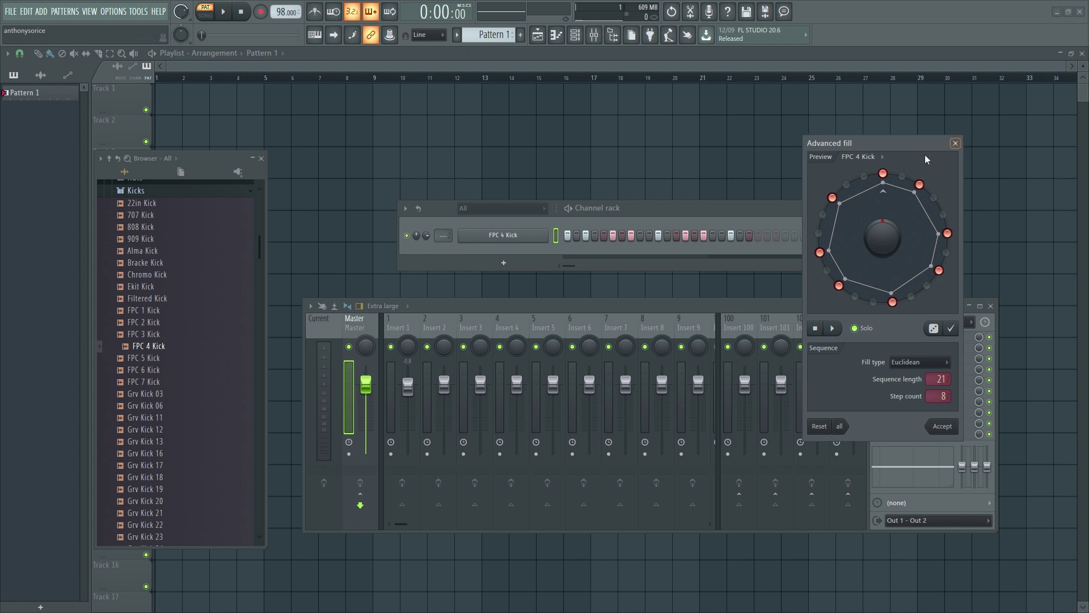
Look at the target channel choices, reset the kick channel's fill and close Advanced fill without accepting
click(860, 156)
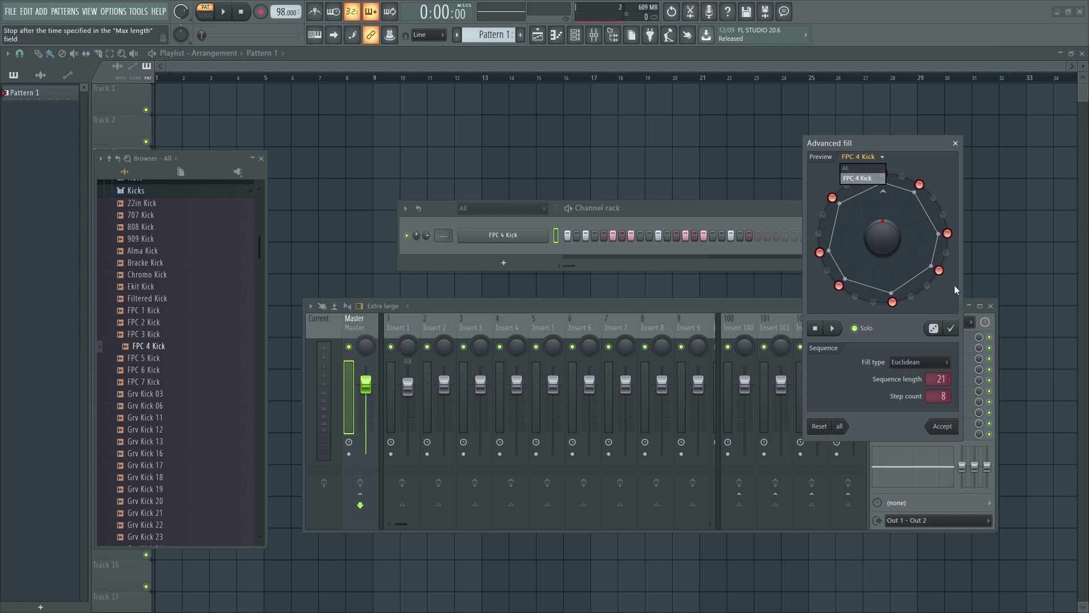
click(946, 332)
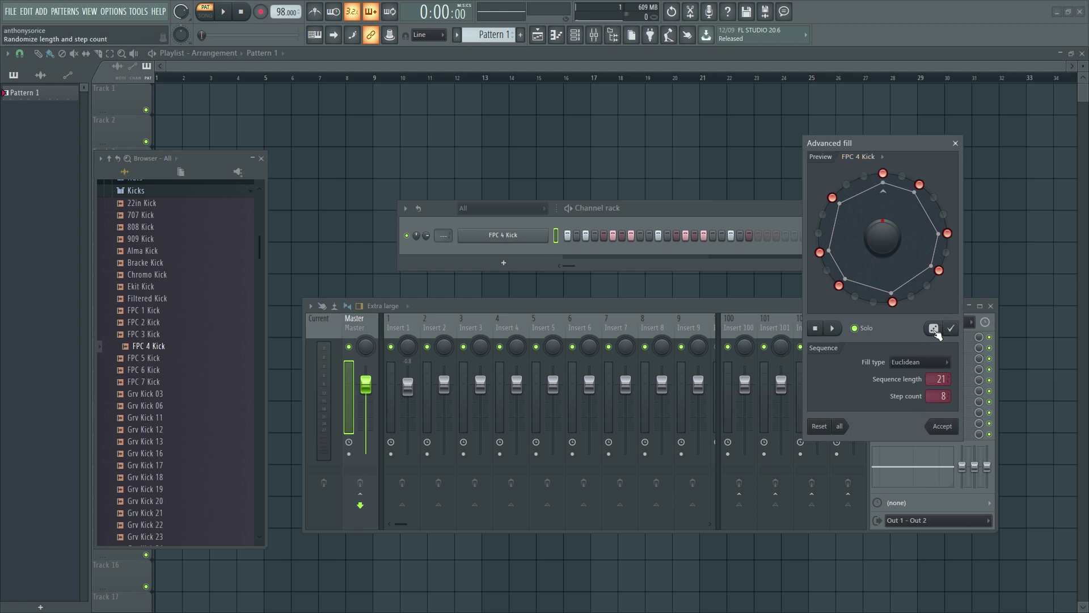
click(820, 430)
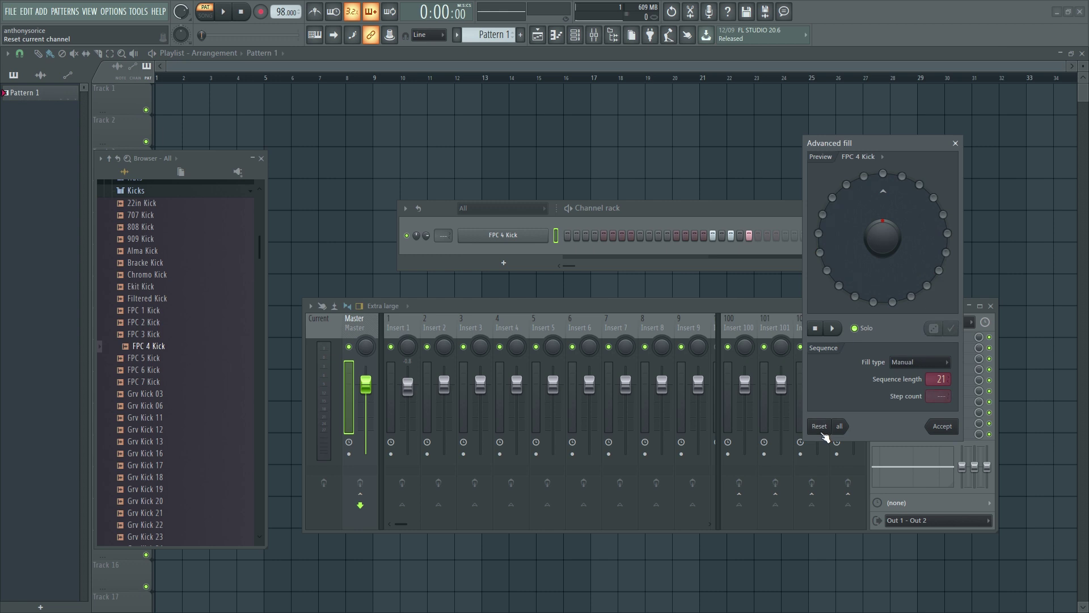
click(956, 143)
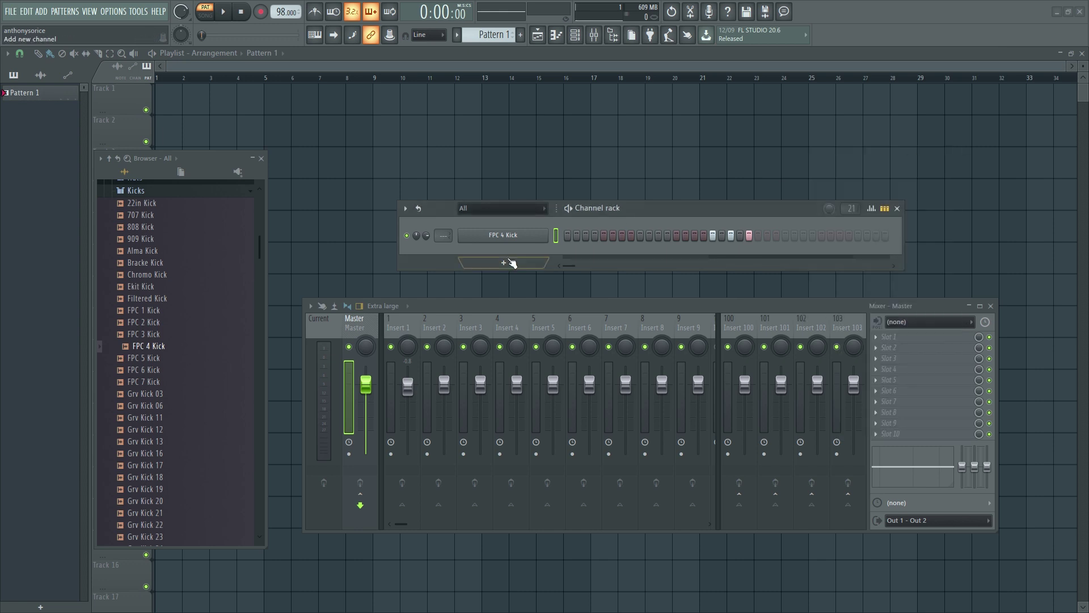
right_click(498, 245)
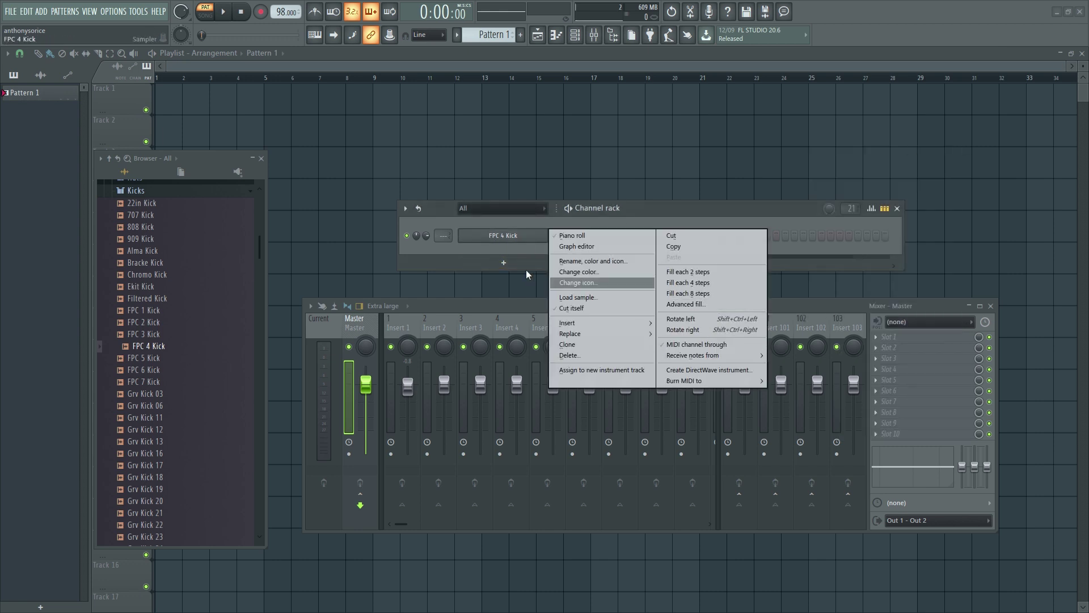
click(488, 251)
right_click(530, 236)
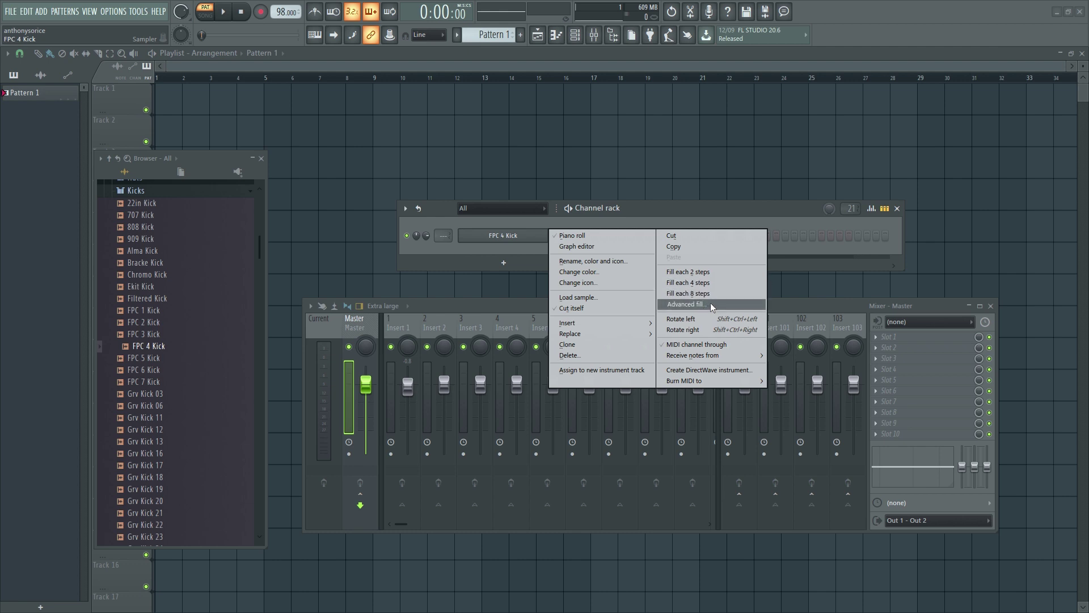
key(Escape)
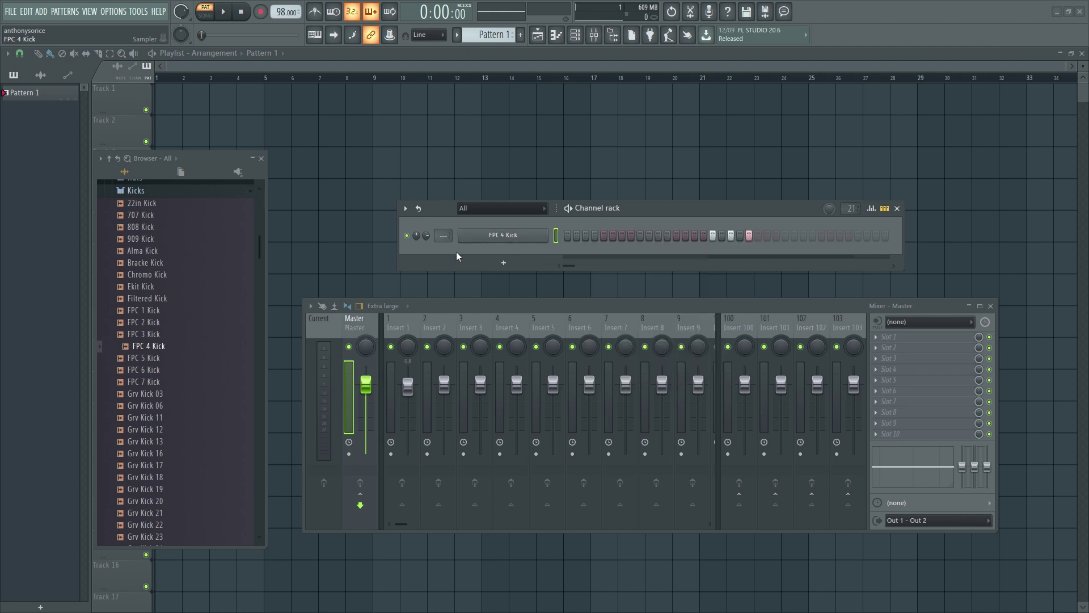
Fill the FPC 4 Kick channel on every 4 steps and route it to mixer track 3
right_click(754, 236)
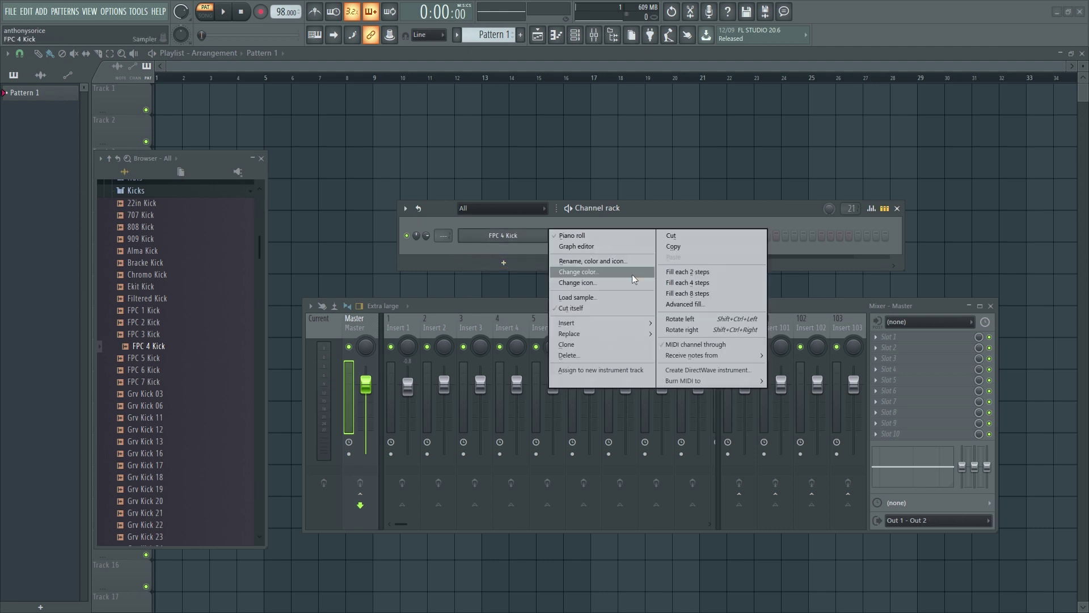
click(709, 282)
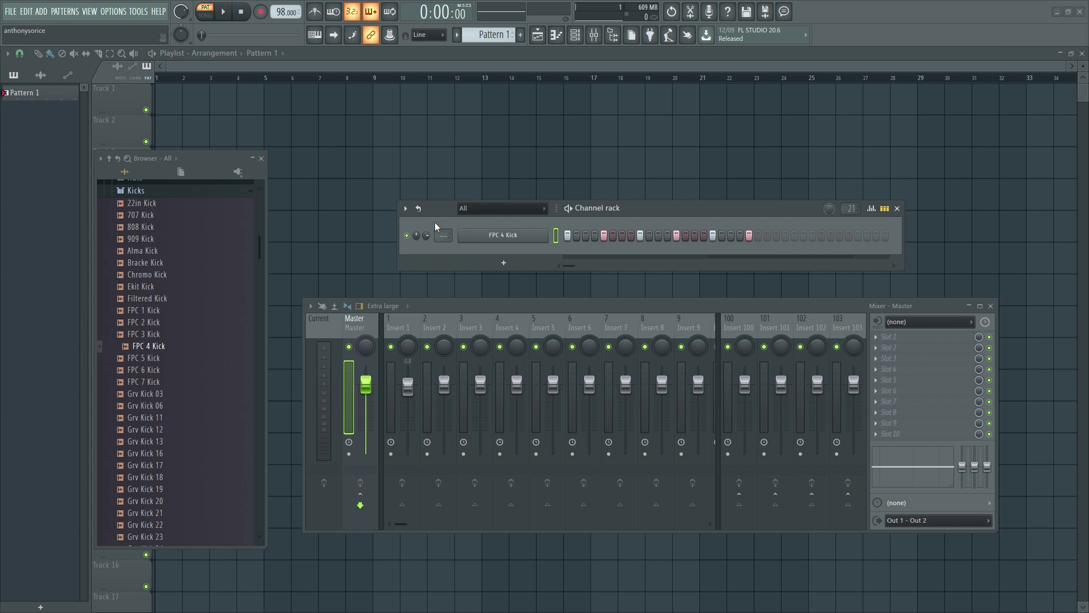
drag(443, 235, 443, 226)
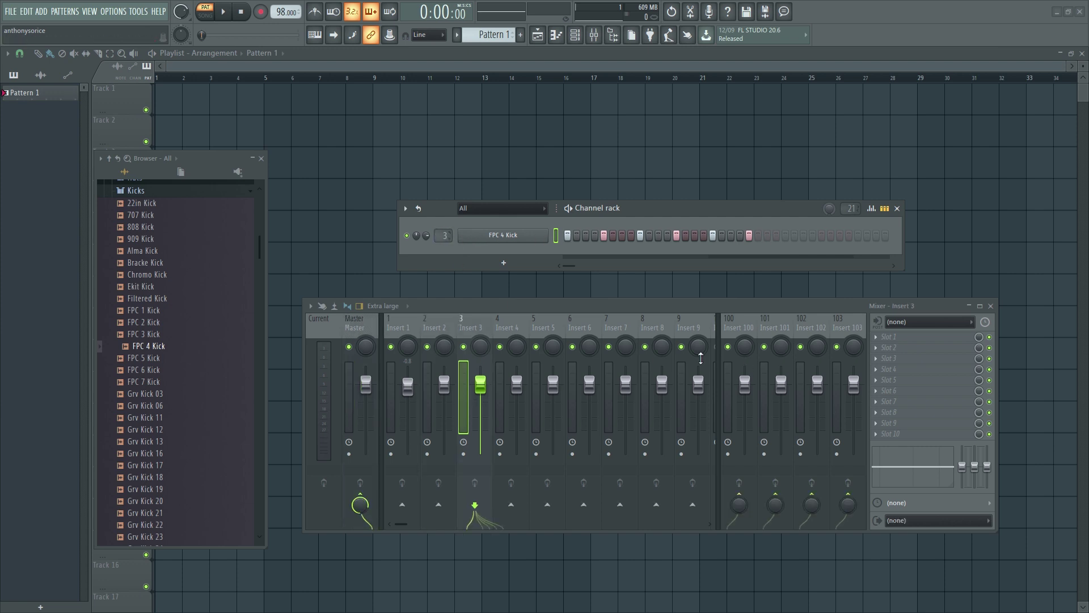
Load Distructor into the first effect slot of Insert 3 and arrange its window below the channel rack
click(886, 337)
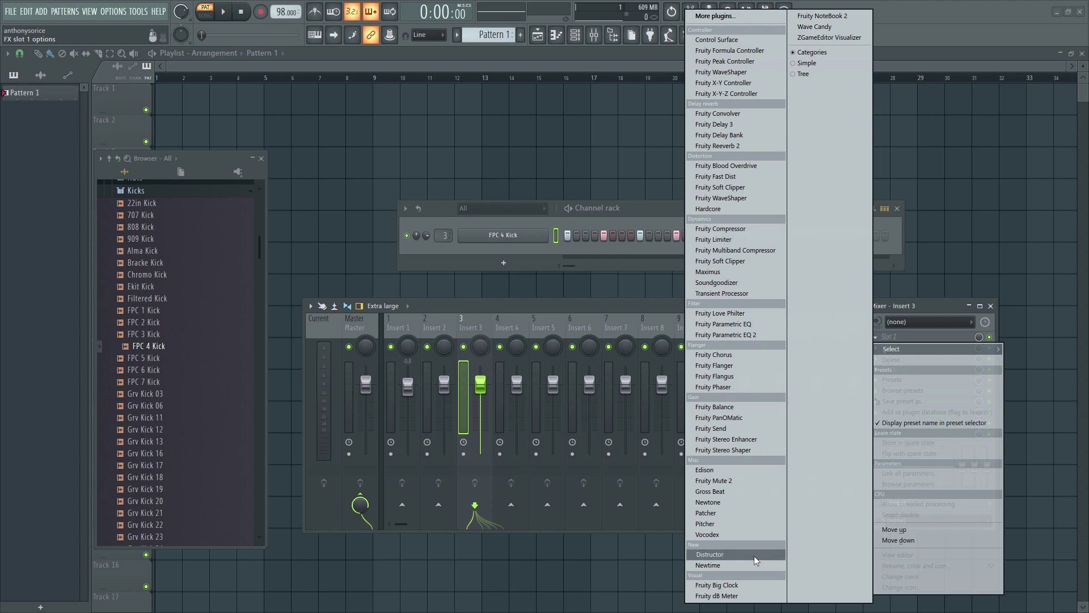
click(754, 556)
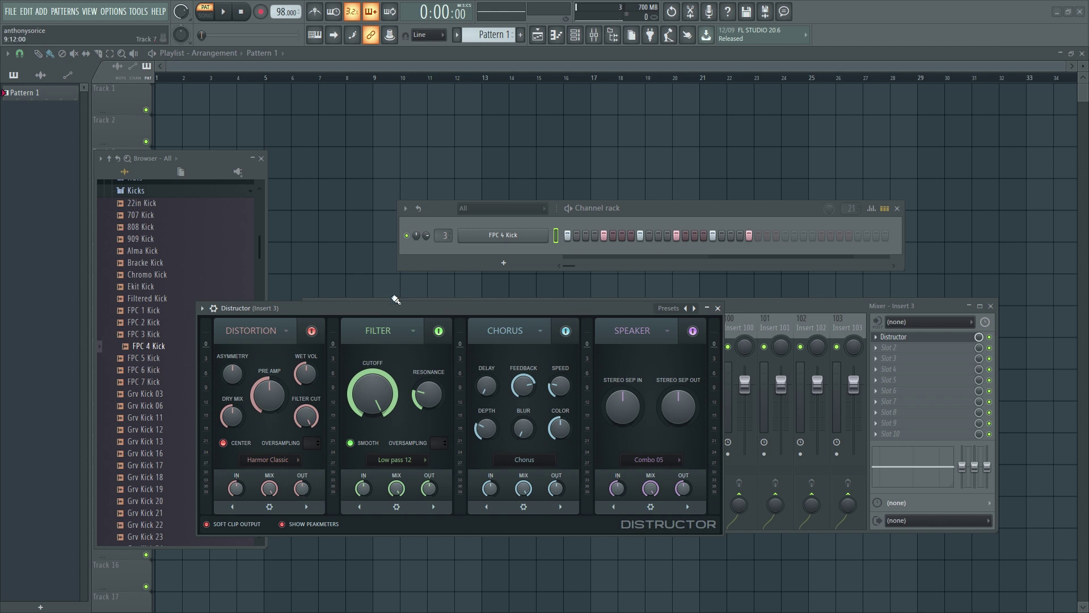
mouse_move(391, 312)
mouse_down()
mouse_move(391, 292)
mouse_move(406, 301)
mouse_up()
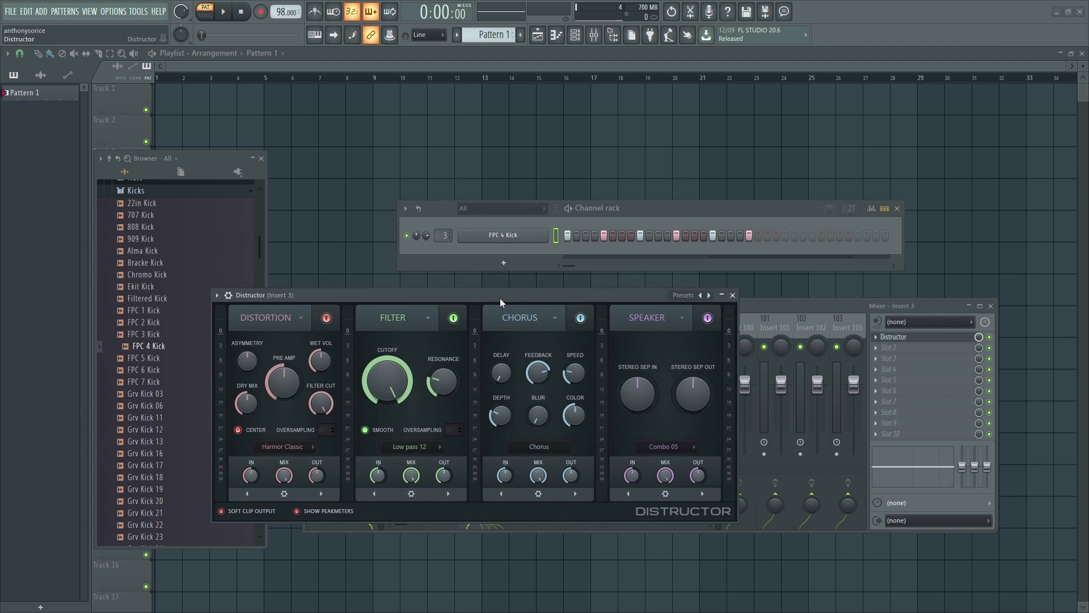
drag(500, 298, 460, 283)
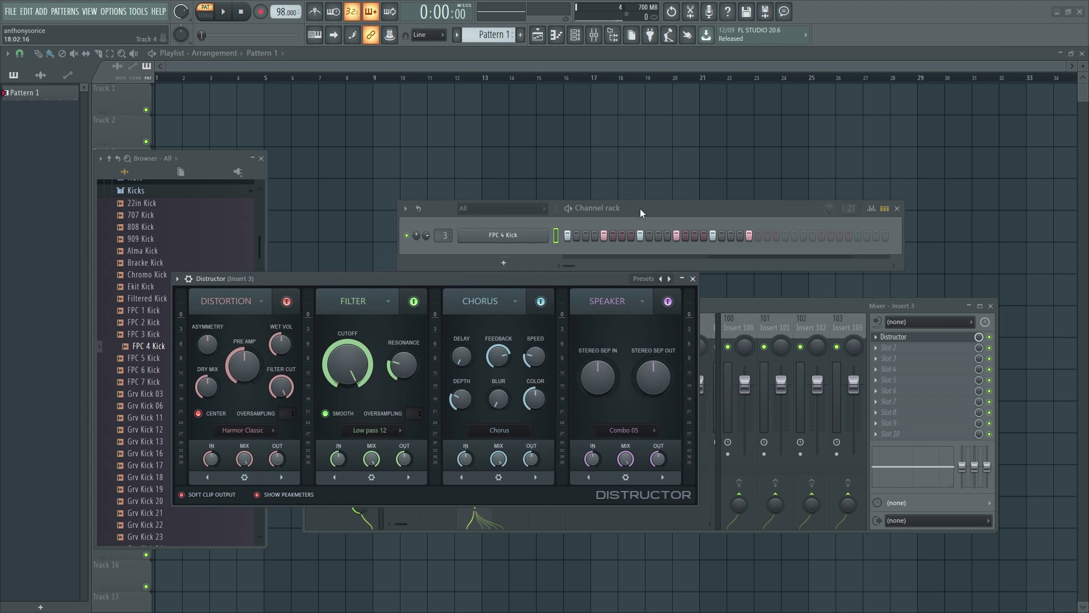
drag(644, 211, 641, 172)
drag(398, 296, 412, 267)
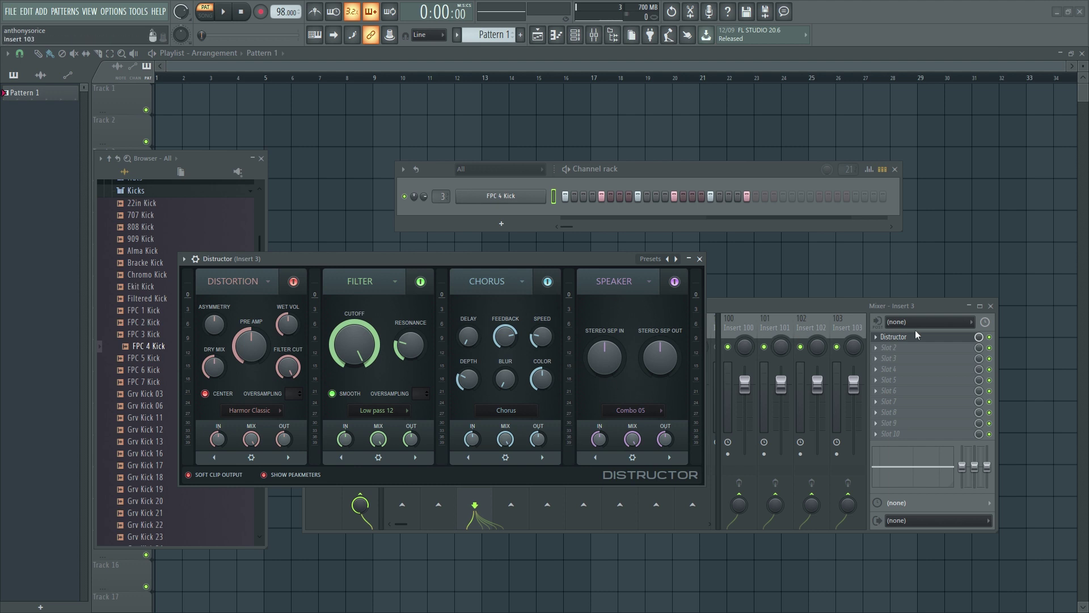
Load Hardcore into the second effect slot of Insert 3 to view its pedals, and delete it again
click(902, 348)
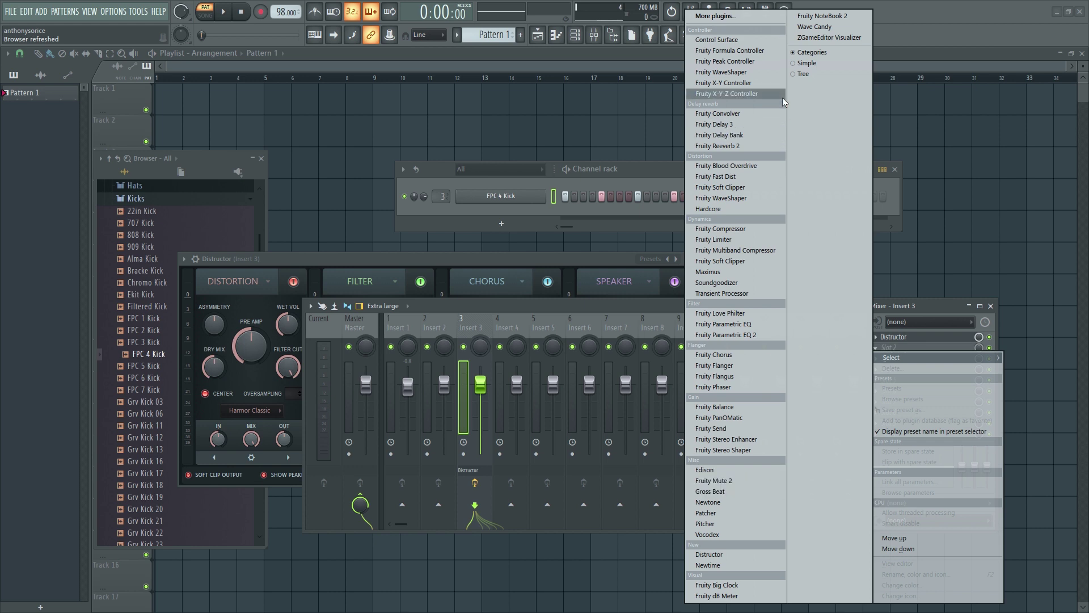
click(767, 209)
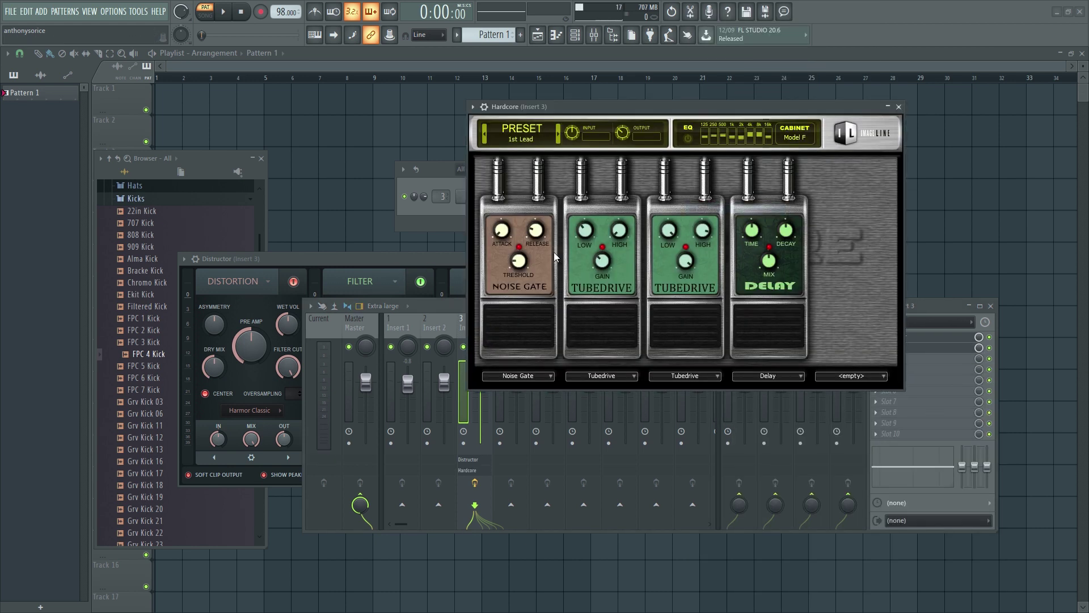
drag(537, 257, 510, 289)
click(899, 107)
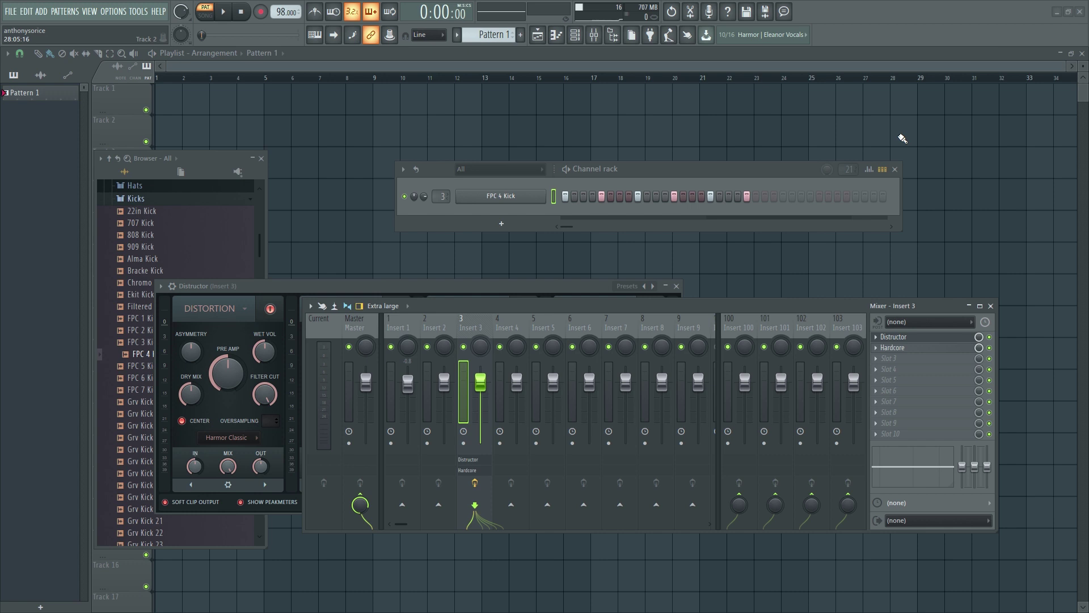
right_click(890, 347)
click(891, 353)
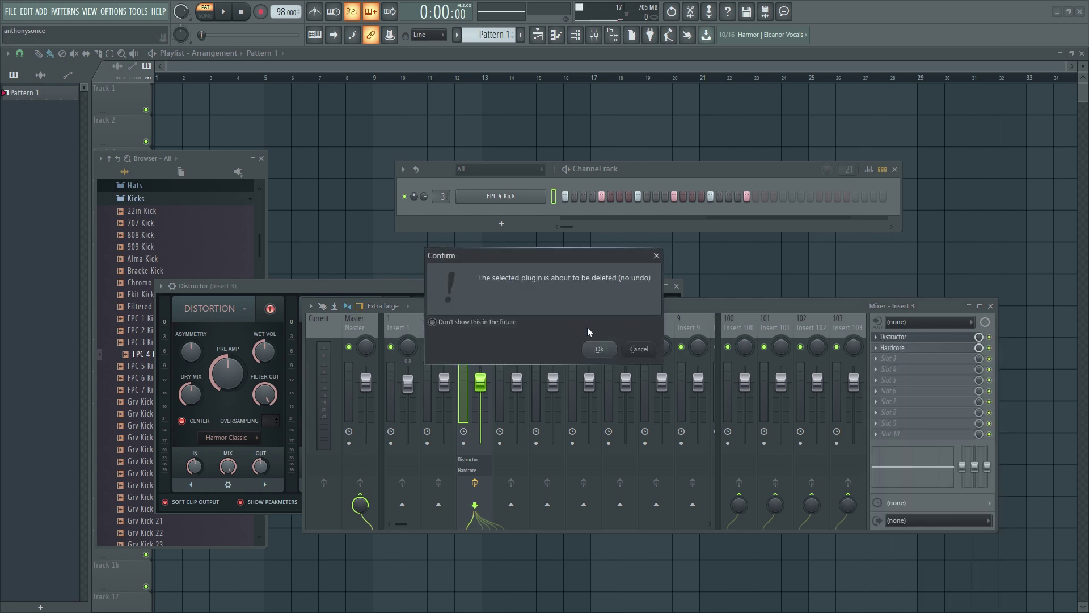
click(596, 347)
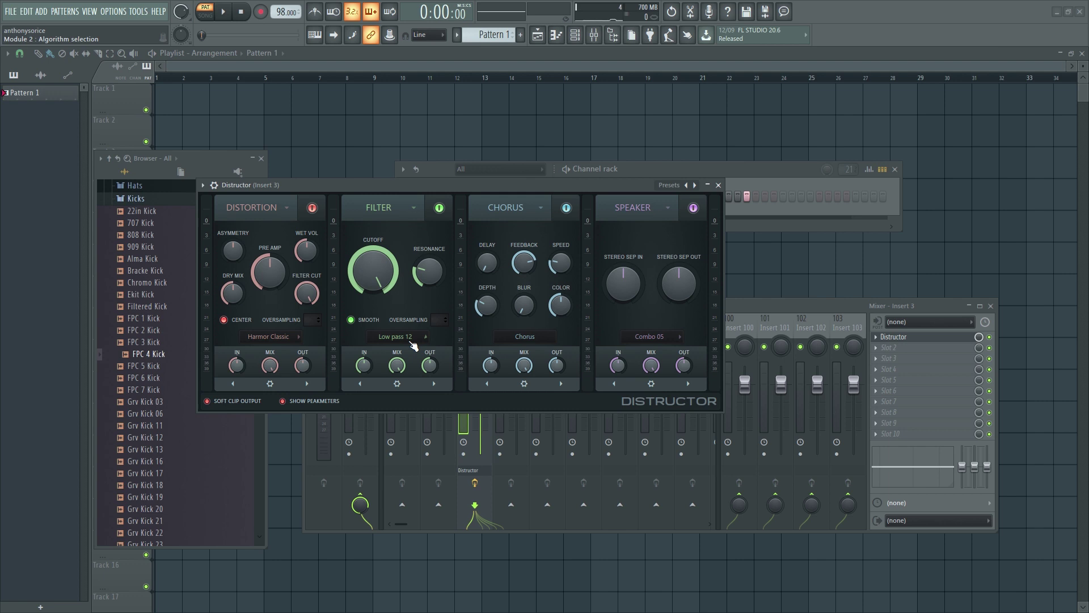
Look through the algorithm choices of Distructor's Filter and Distortion modules
click(408, 338)
click(528, 239)
click(293, 343)
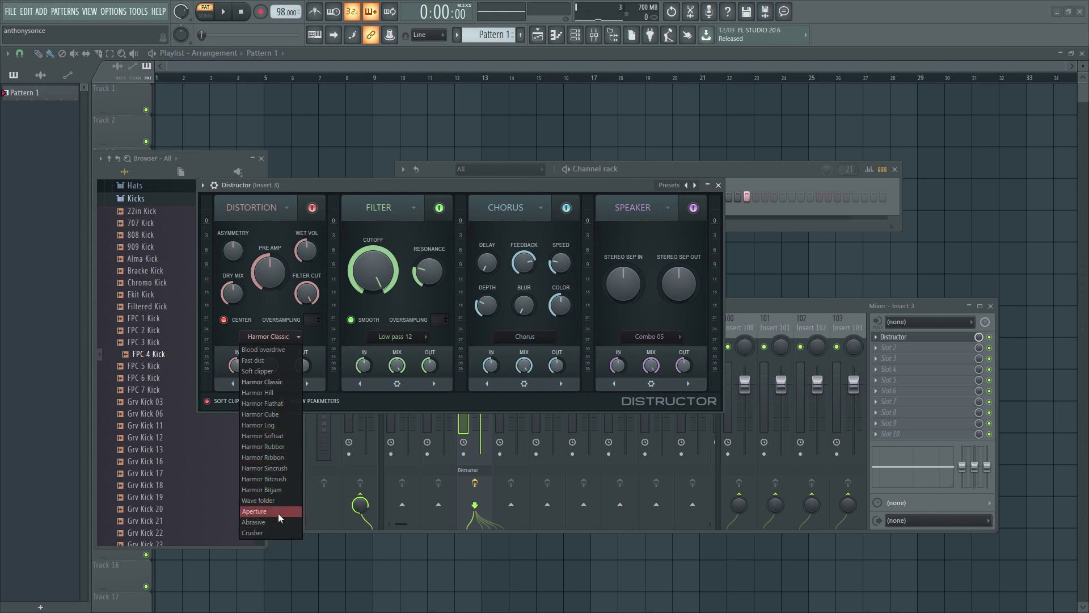
click(258, 299)
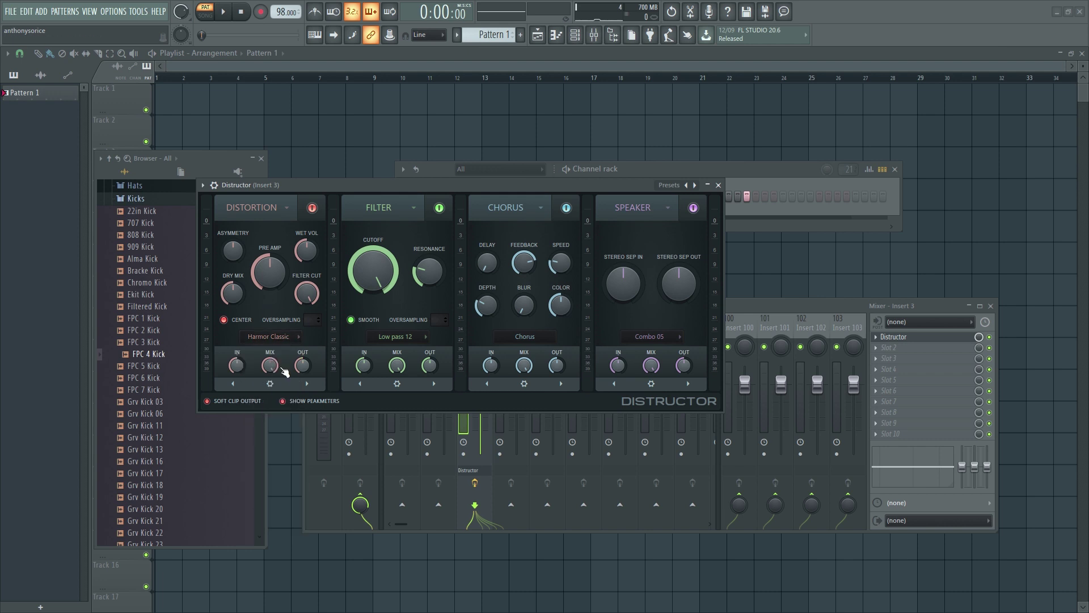
Reorder the Distructor modules by shifting the Filter behind the Chorus and Speaker to the end of the chain
click(307, 384)
click(307, 384)
click(434, 384)
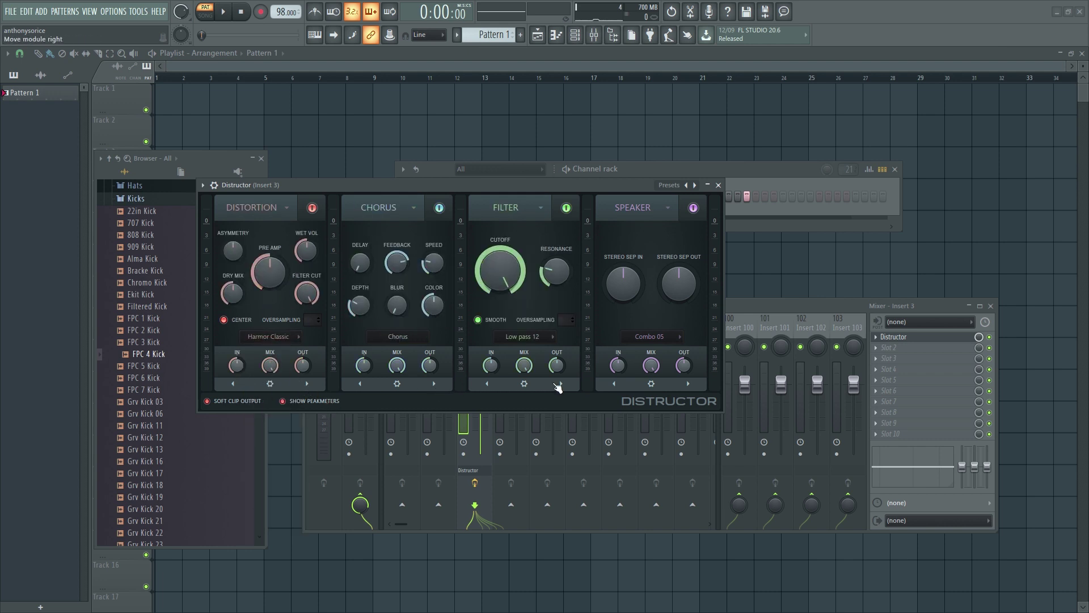
click(560, 384)
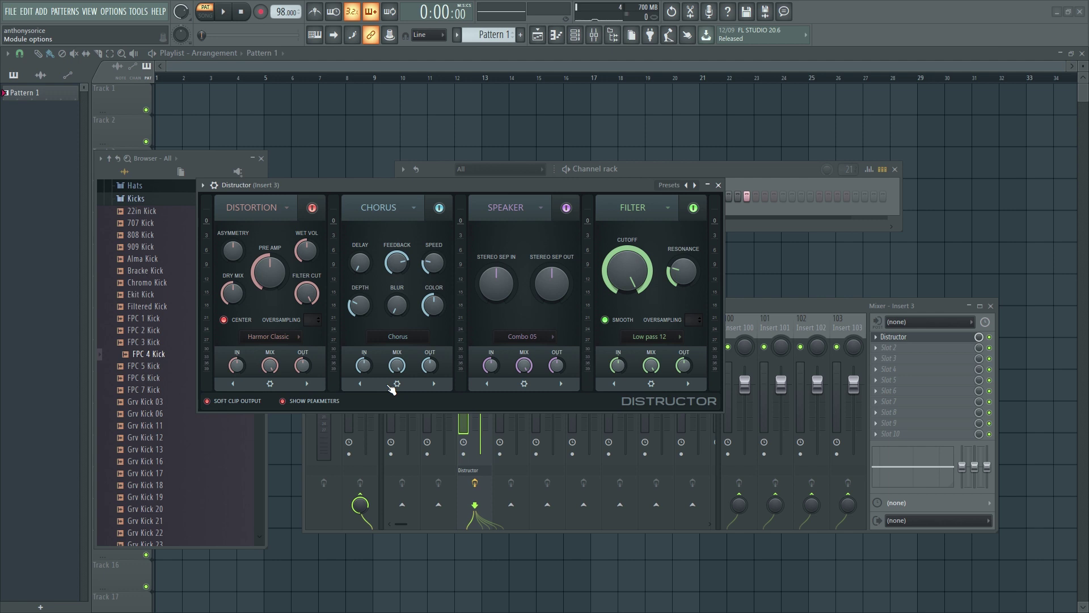
Remove the Chorus, Speaker and Filter modules from Distructor, leaving only the Distortion module
click(397, 384)
click(410, 404)
click(580, 341)
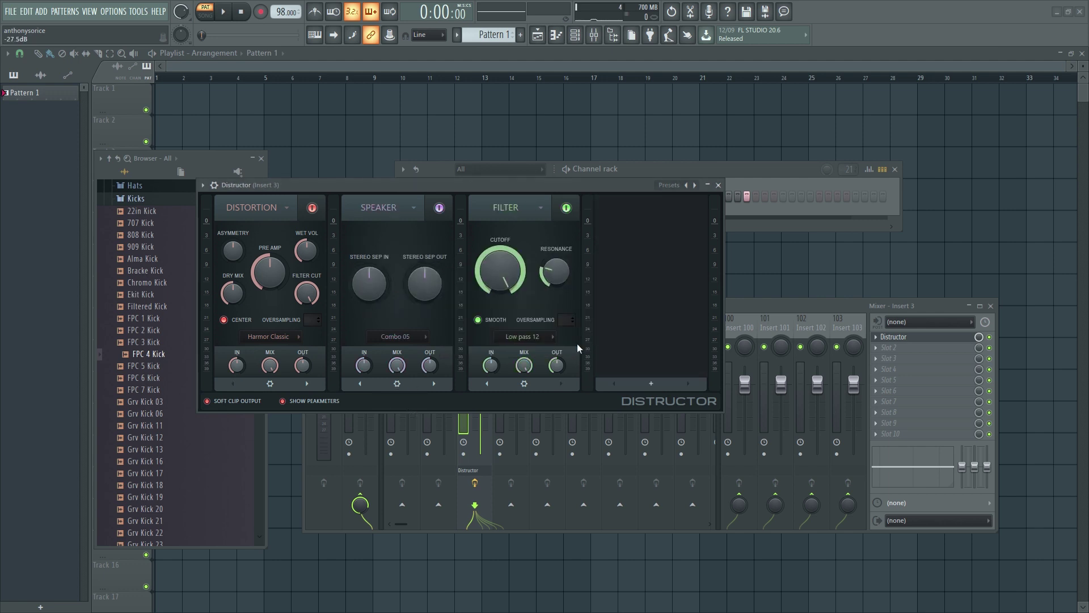
click(397, 384)
click(410, 404)
click(590, 343)
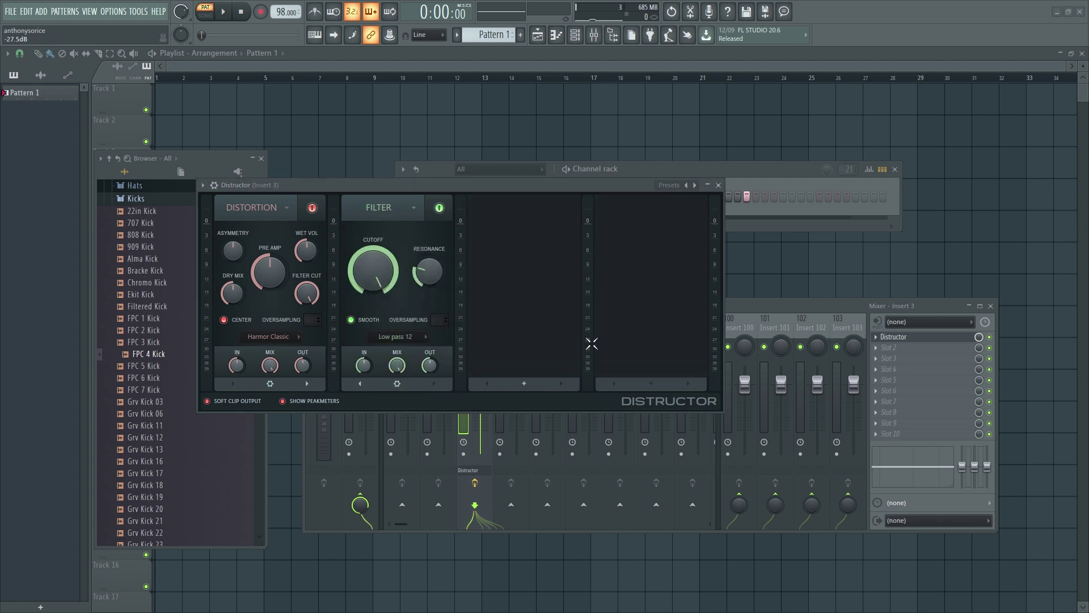
click(397, 384)
click(409, 404)
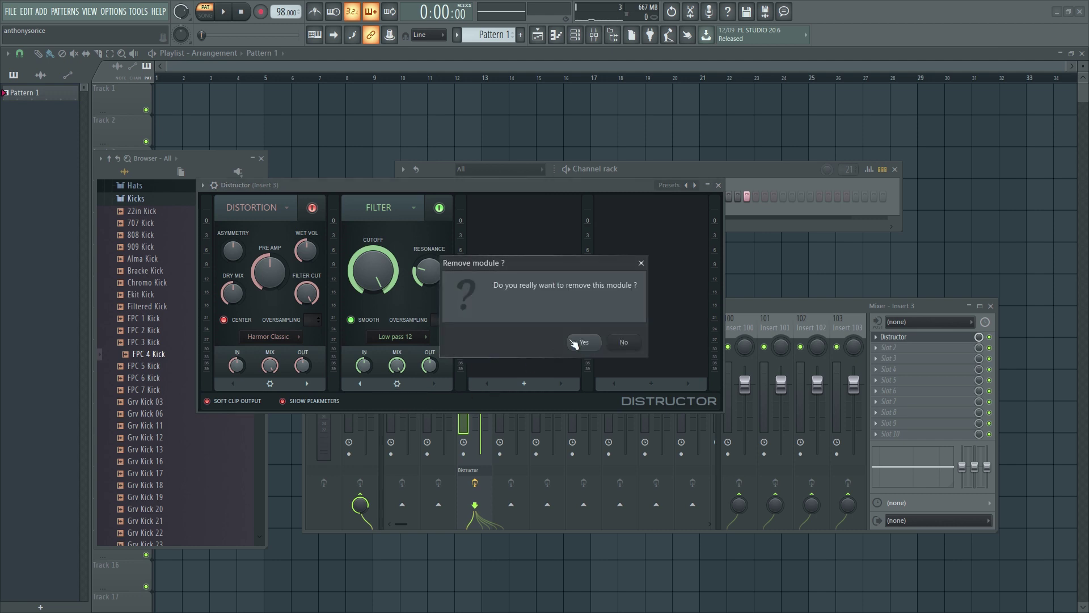
click(579, 340)
Add a second Distortion module after the first one in Distructor and move the plugin window clear of the channel rack
click(397, 384)
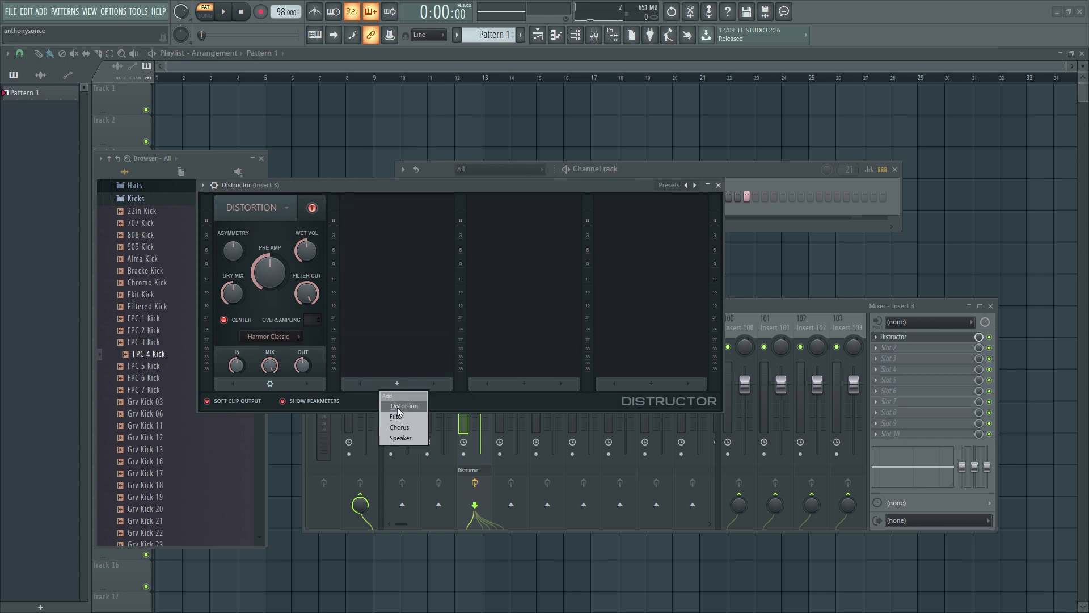
click(398, 407)
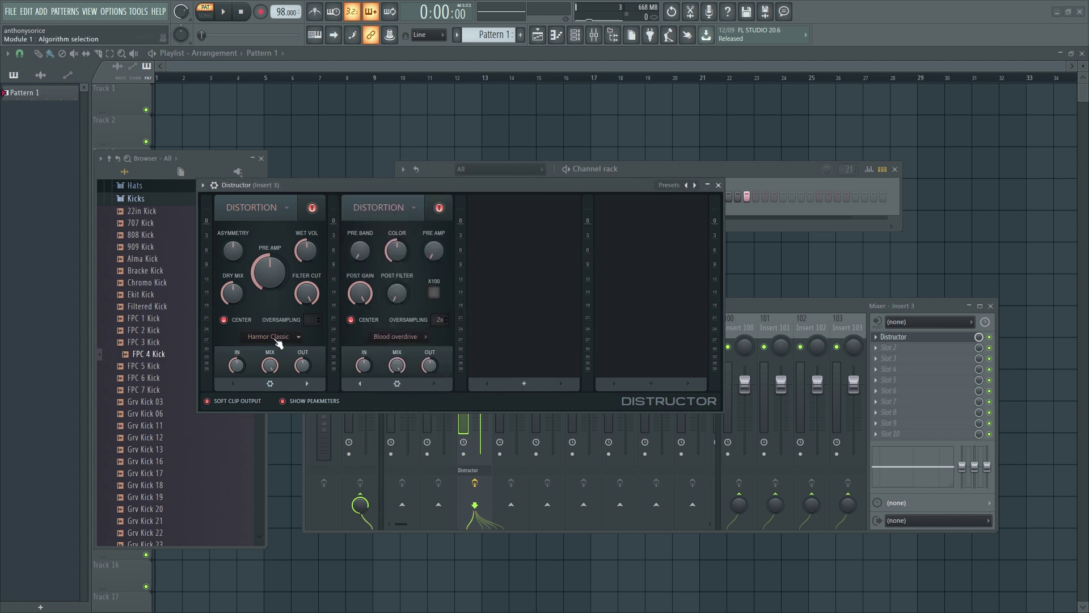
drag(516, 180, 575, 245)
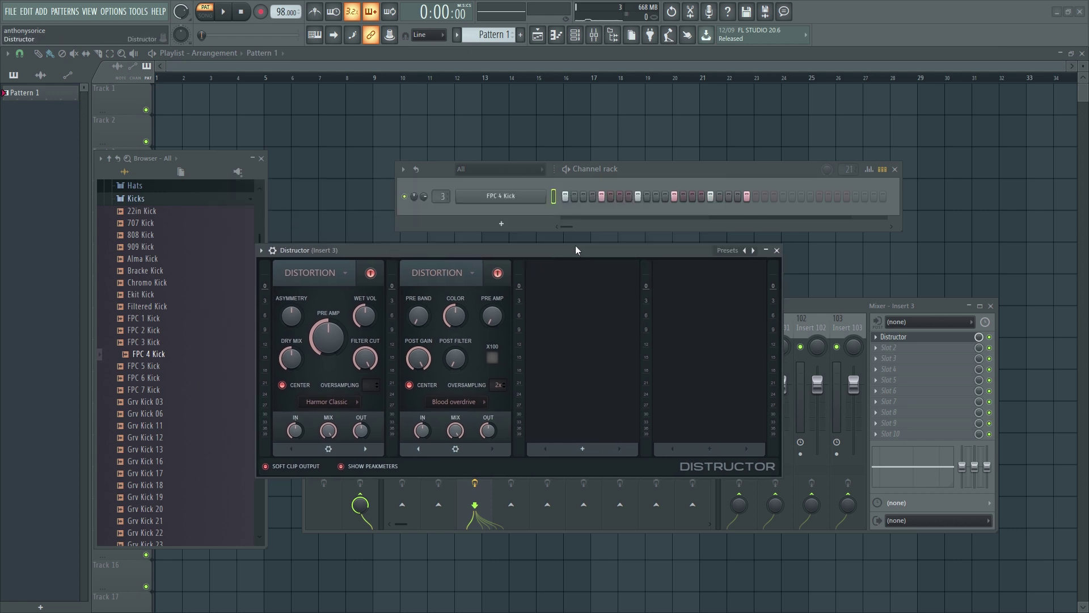
Play the pattern while raising the Harmor Classic pre amp and adjusting the Blood overdrive module's pre band, color and post filter
click(227, 12)
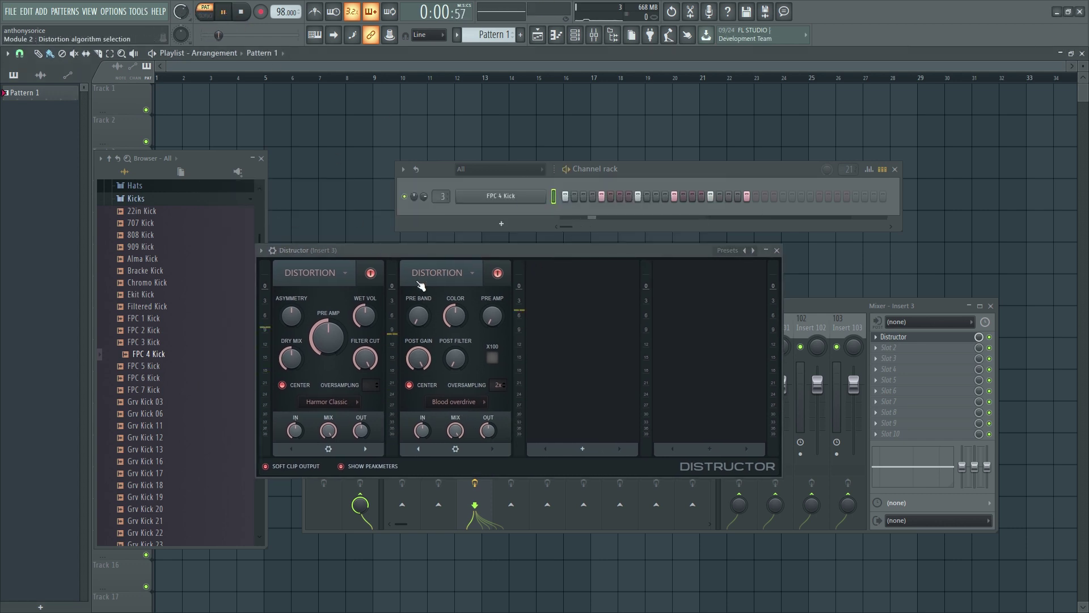
drag(328, 337, 328, 301)
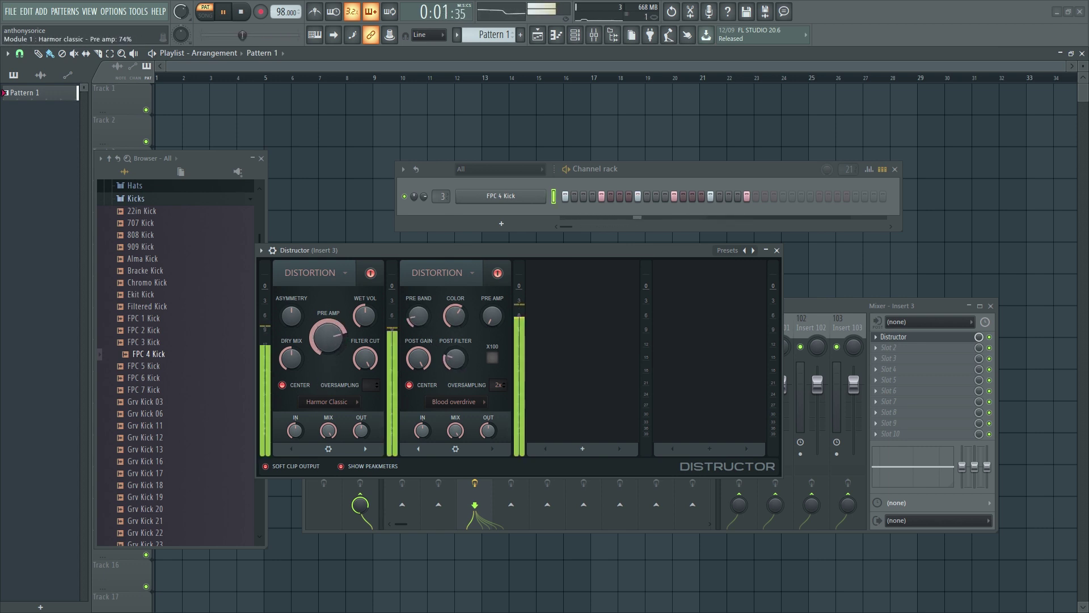
click(240, 12)
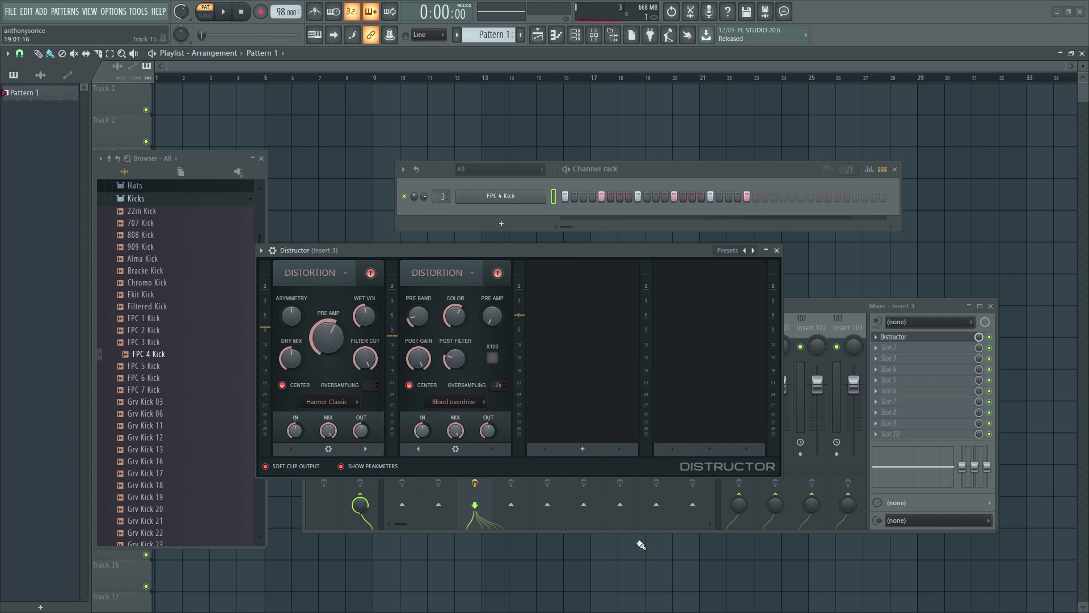
Add a Filter module as Distructor's third module and lower its cutoff to 65% while auditioning the pattern
click(582, 448)
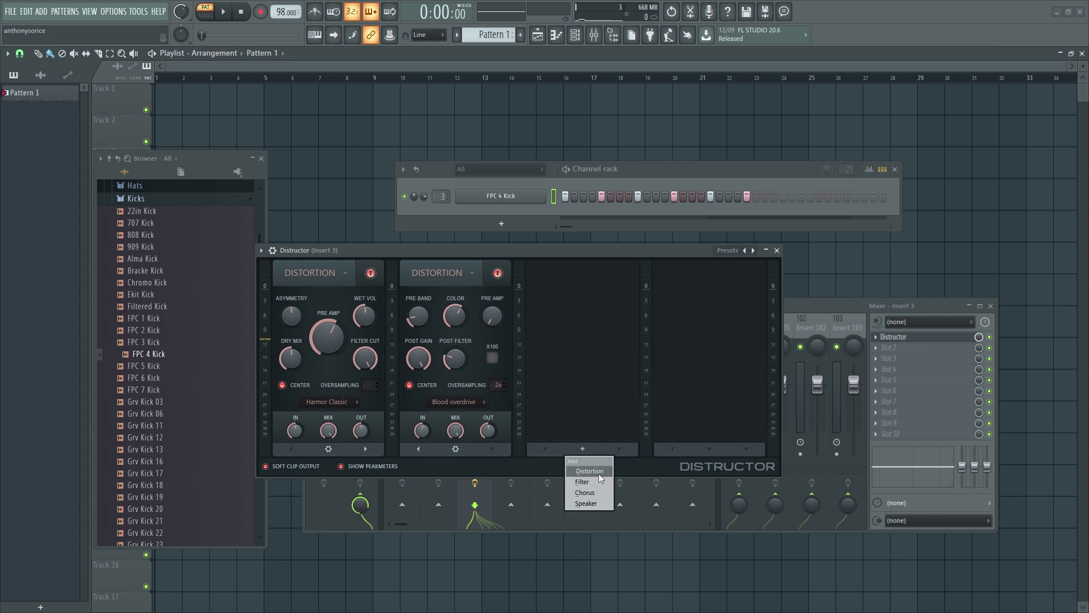
click(584, 482)
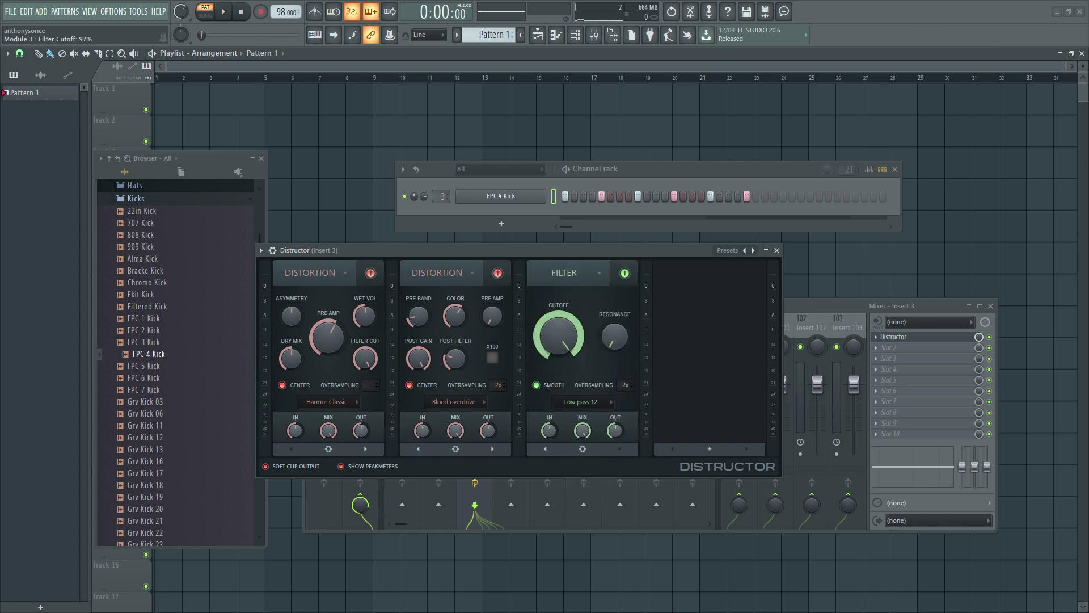
drag(572, 350, 572, 346)
drag(572, 350, 571, 374)
key(space)
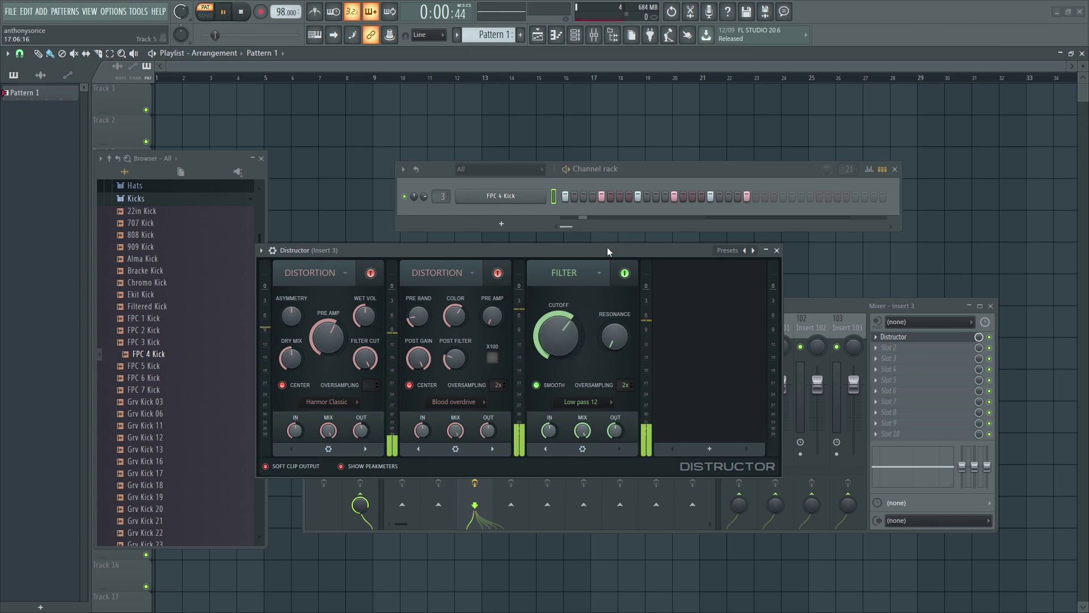
drag(559, 334, 558, 320)
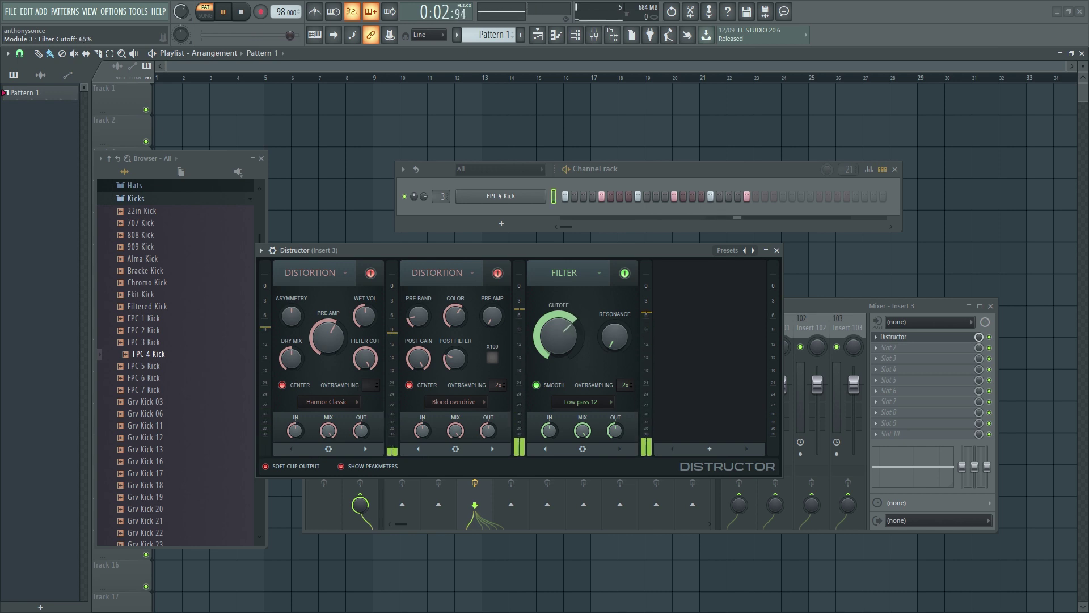
click(250, 12)
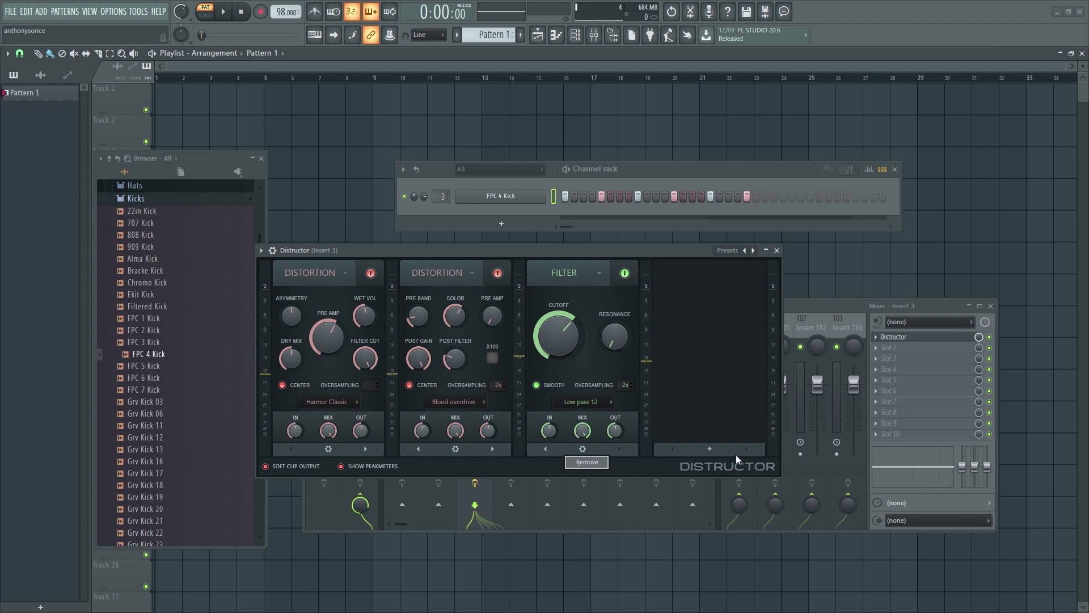
Add a Speaker module in the last empty space of Distructor's chain
click(709, 449)
click(715, 502)
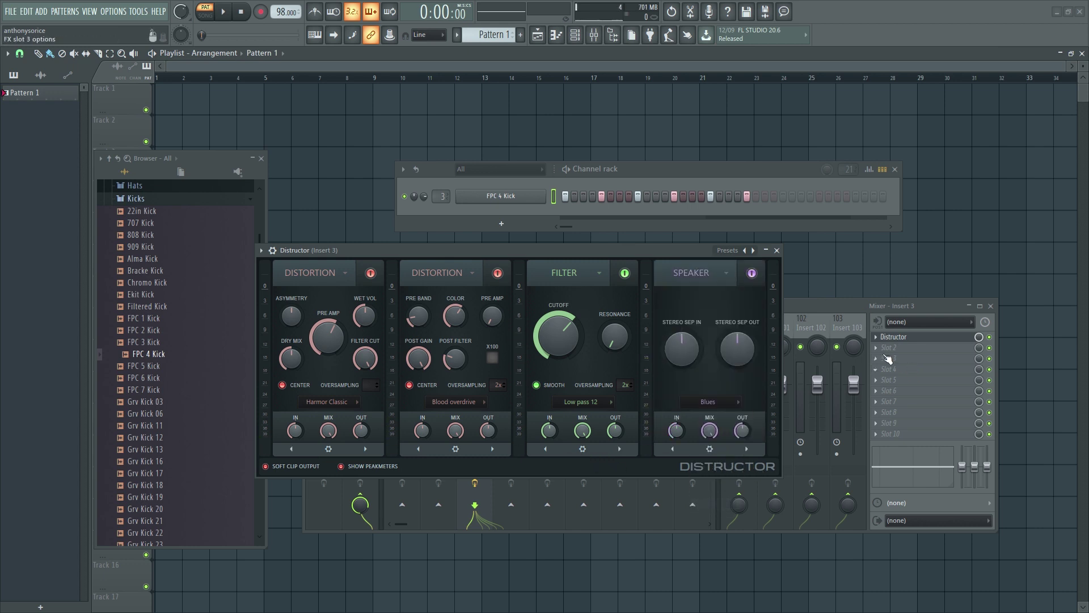
Load Fruity Convolver into slot 2 of Insert 3 and move its window clear of the channel rack
click(888, 348)
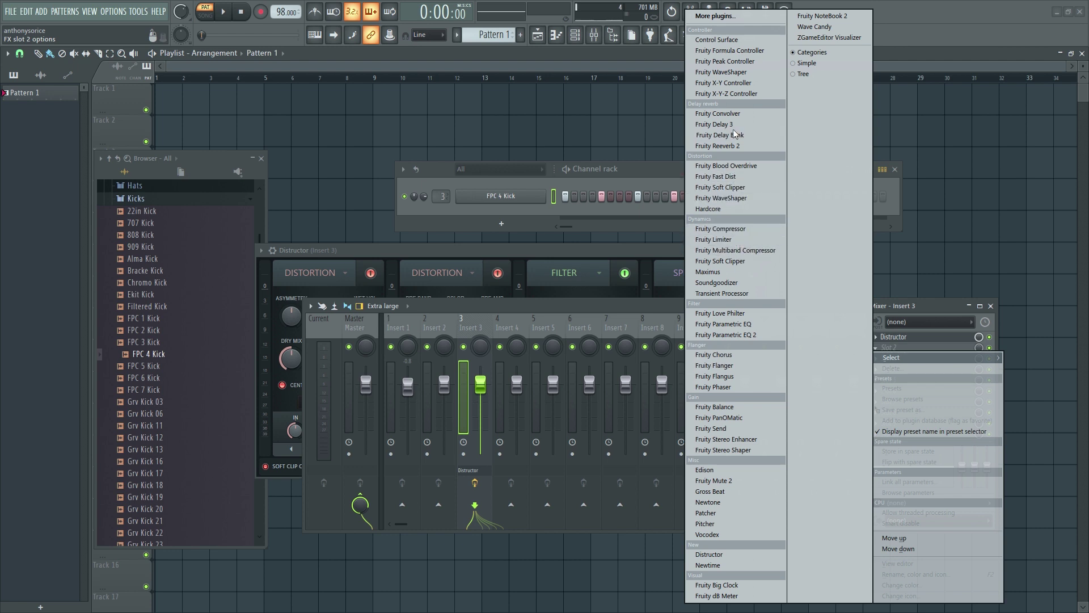
click(731, 113)
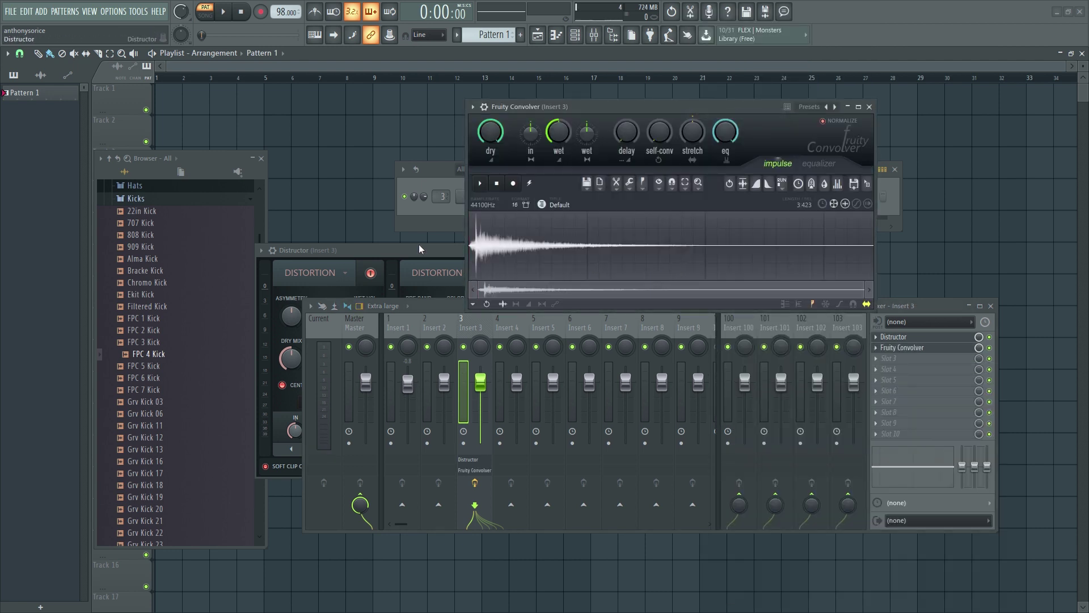
click(420, 249)
drag(568, 106, 475, 346)
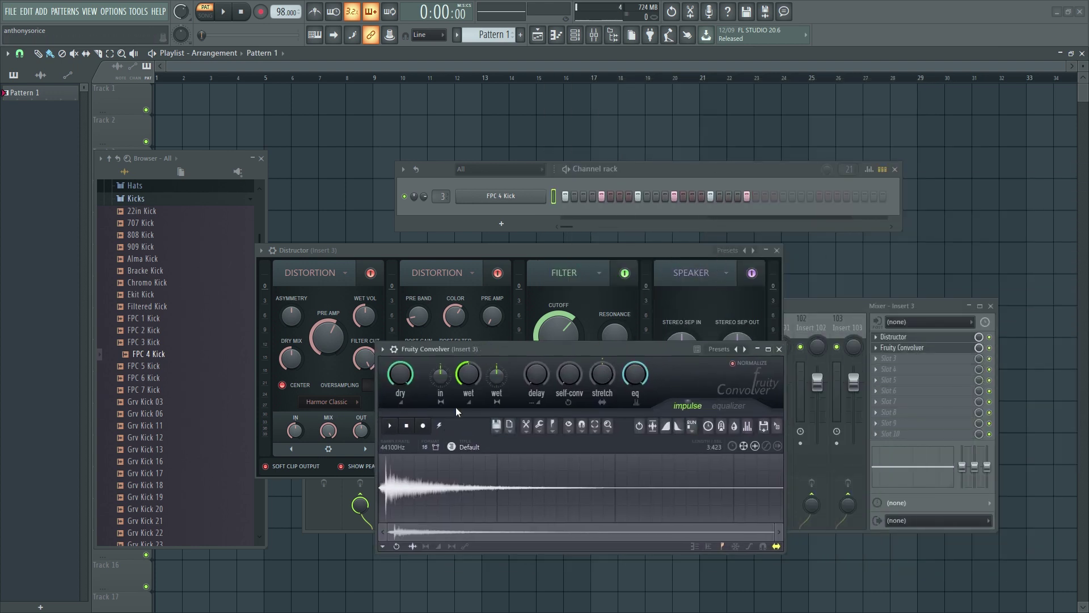
drag(746, 365, 530, 316)
click(563, 300)
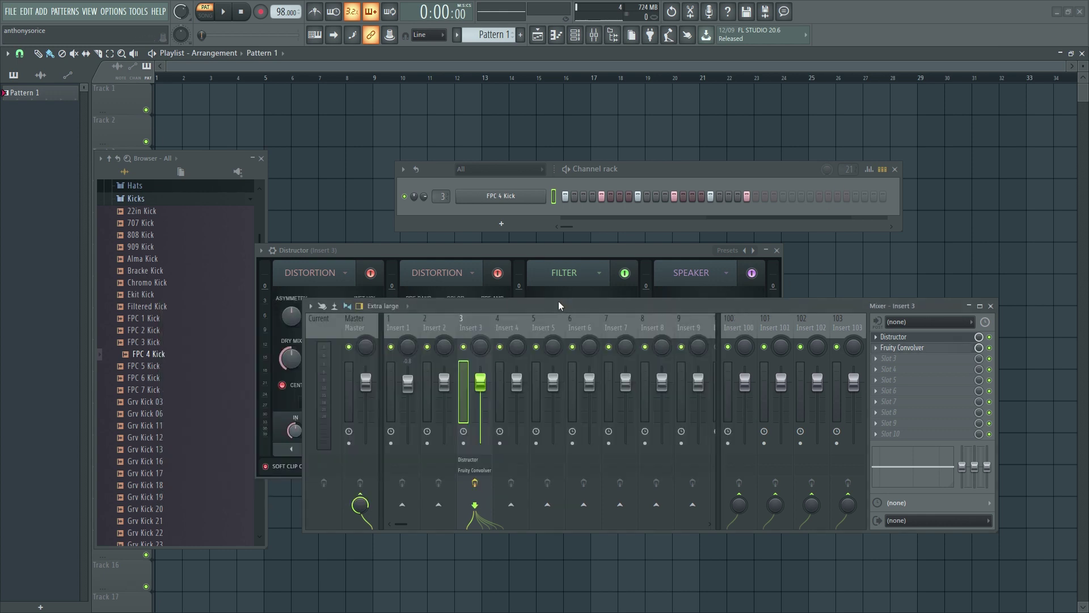
View the Speaker module's model list and delete Fruity Convolver from slot 2 of Insert 3
click(669, 250)
click(724, 404)
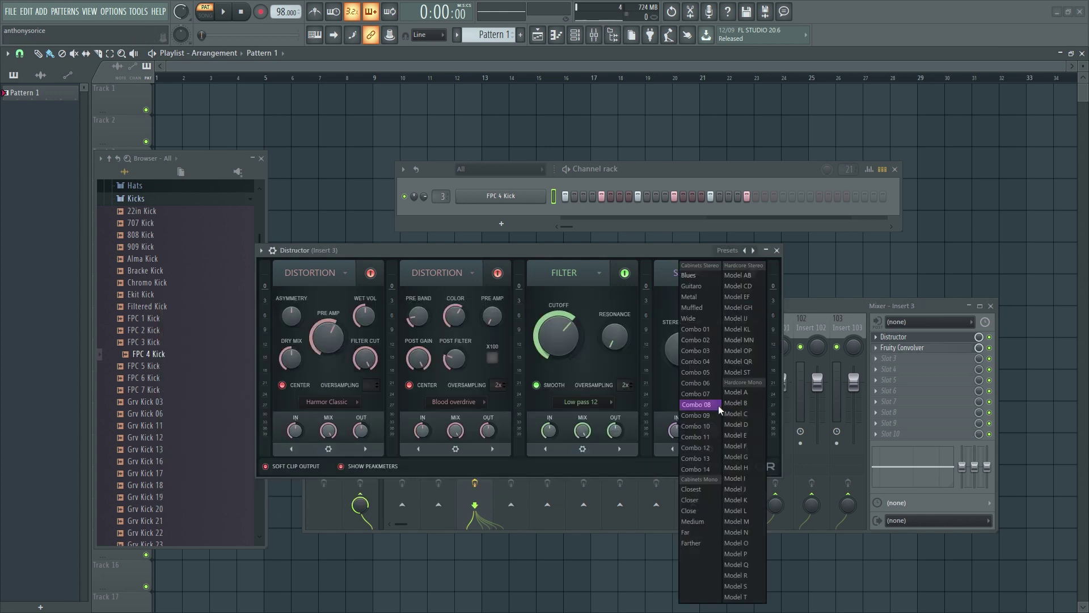
click(882, 349)
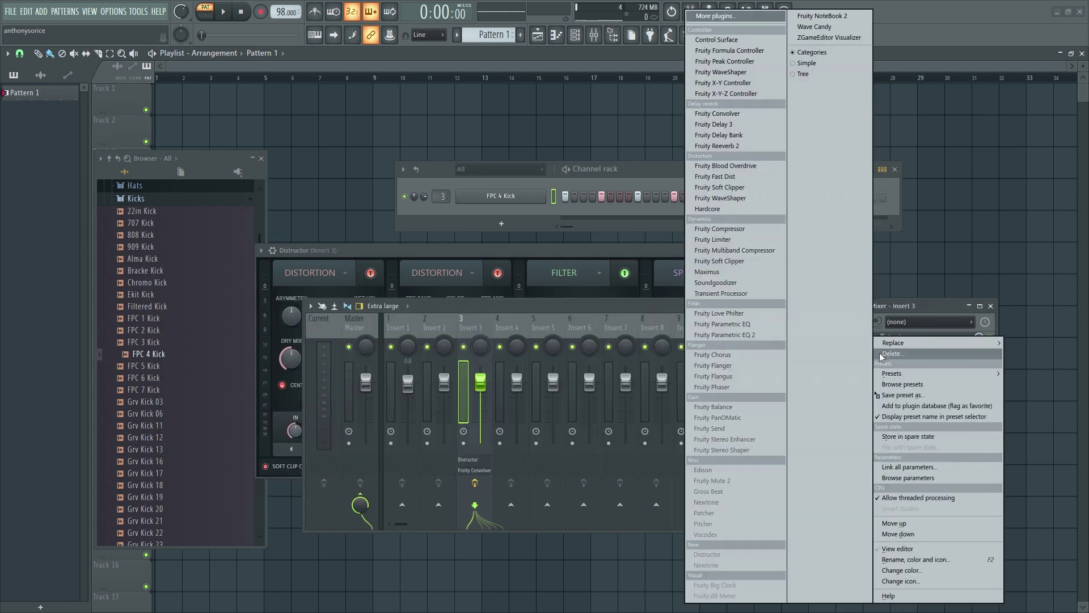
click(917, 553)
click(596, 348)
click(664, 287)
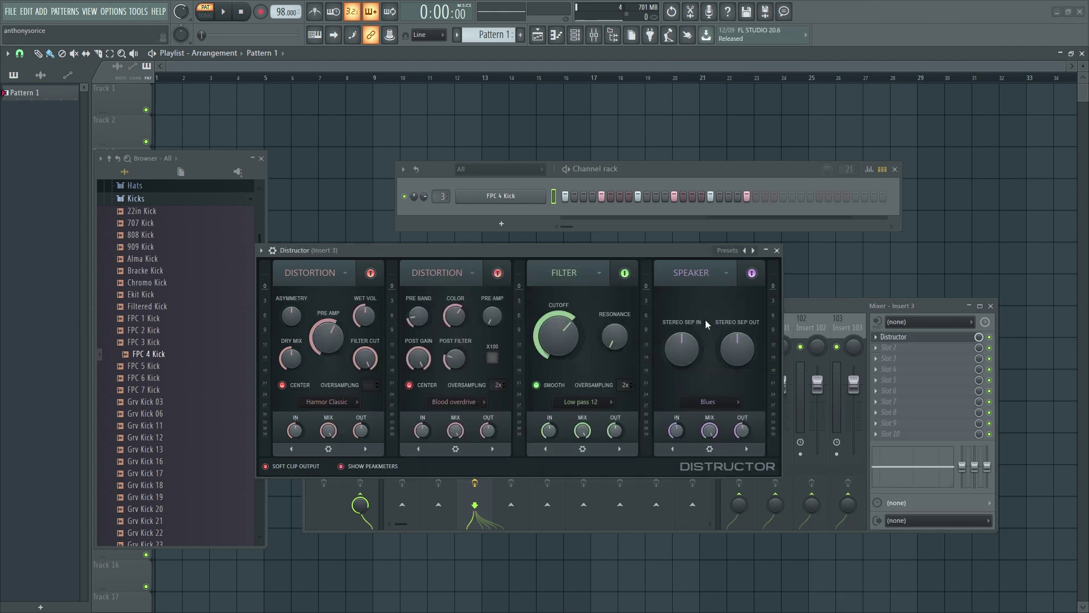
Browse the Speaker module's cabinet and hardcore models and choose Combo 09
click(711, 401)
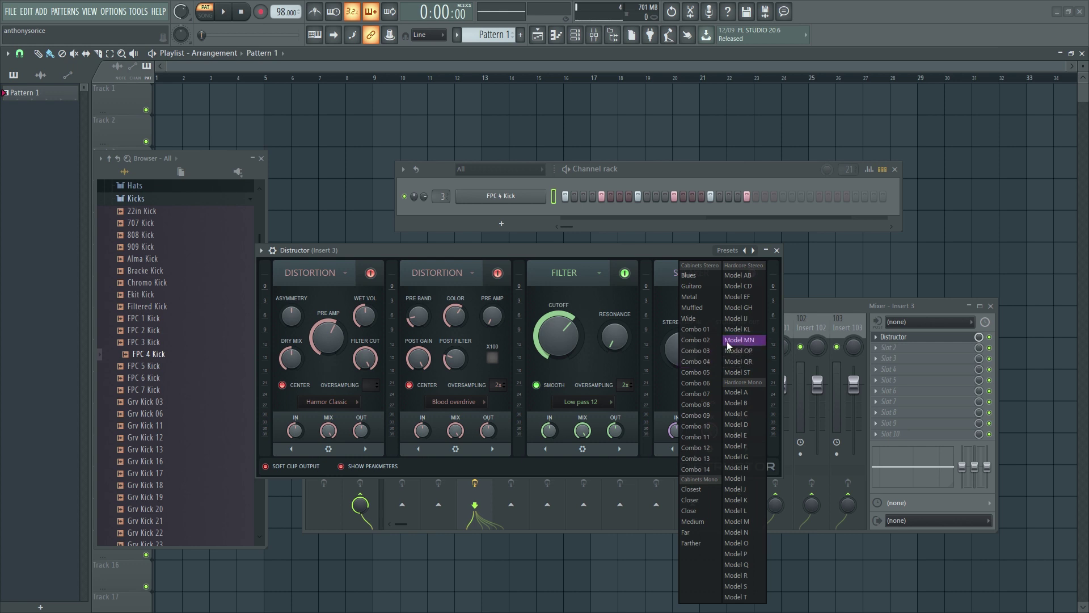
click(658, 251)
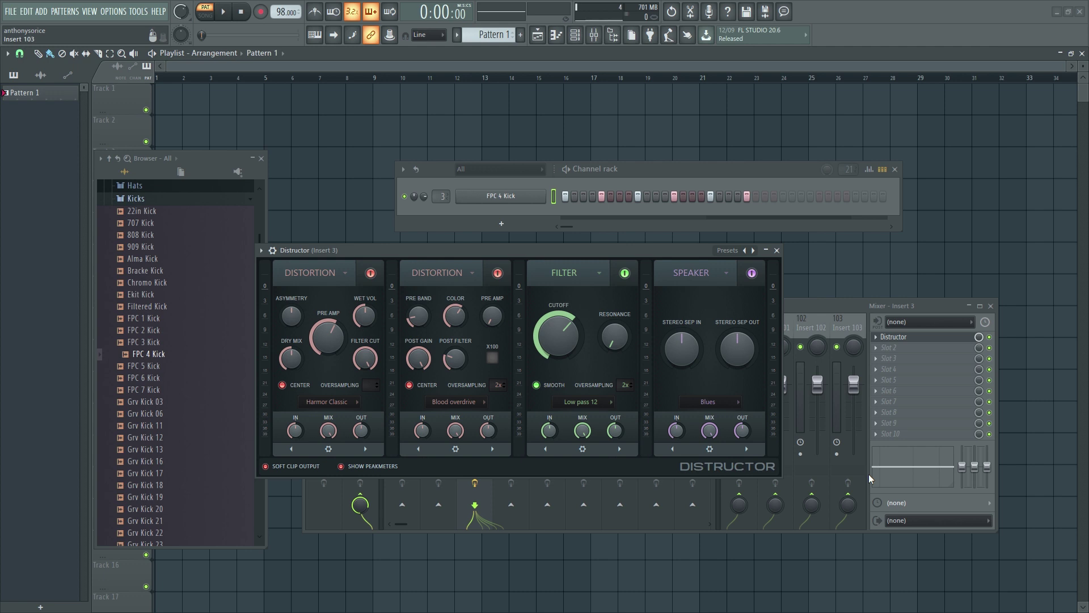
click(708, 403)
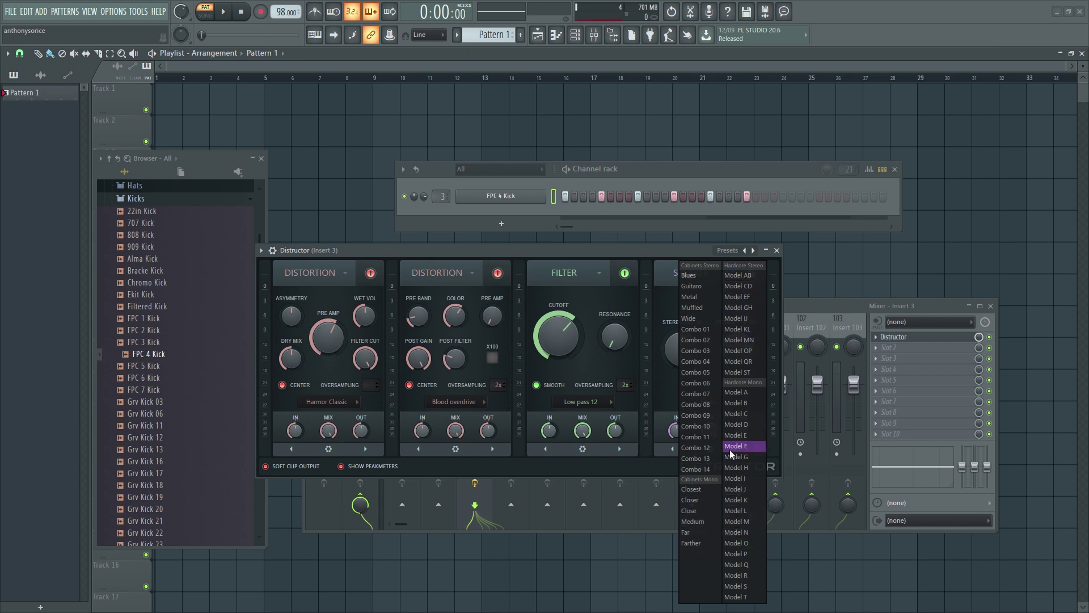
click(694, 416)
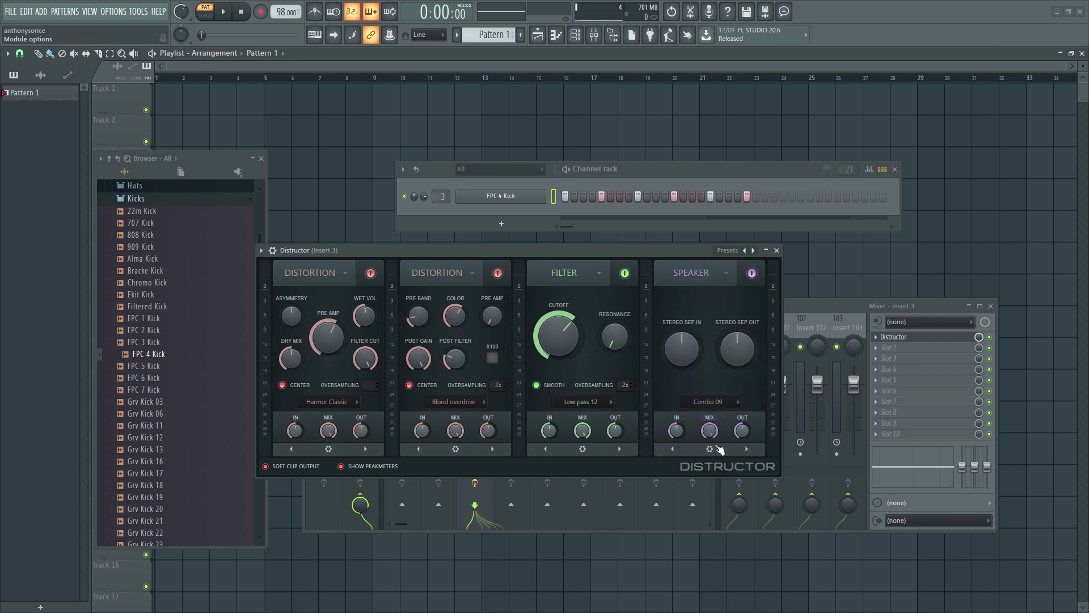
Switch the Speaker module to Model G and adjust its input and output stereo separation
click(709, 401)
click(737, 457)
drag(684, 337, 737, 344)
drag(682, 347, 682, 330)
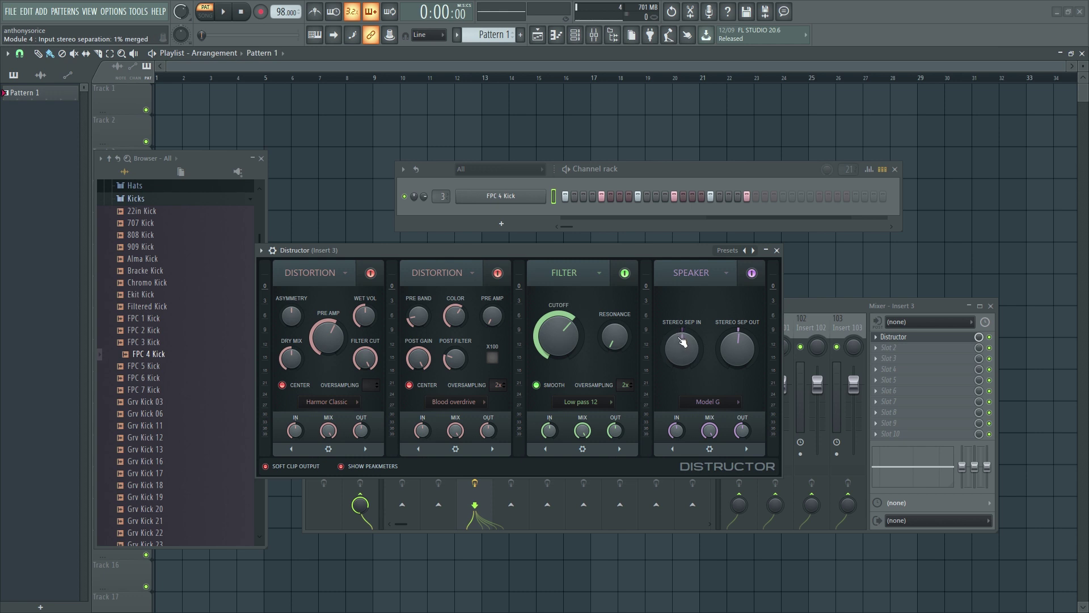
Switch the Speaker module to Model OP and view the first Distortion module's algorithm list
click(707, 402)
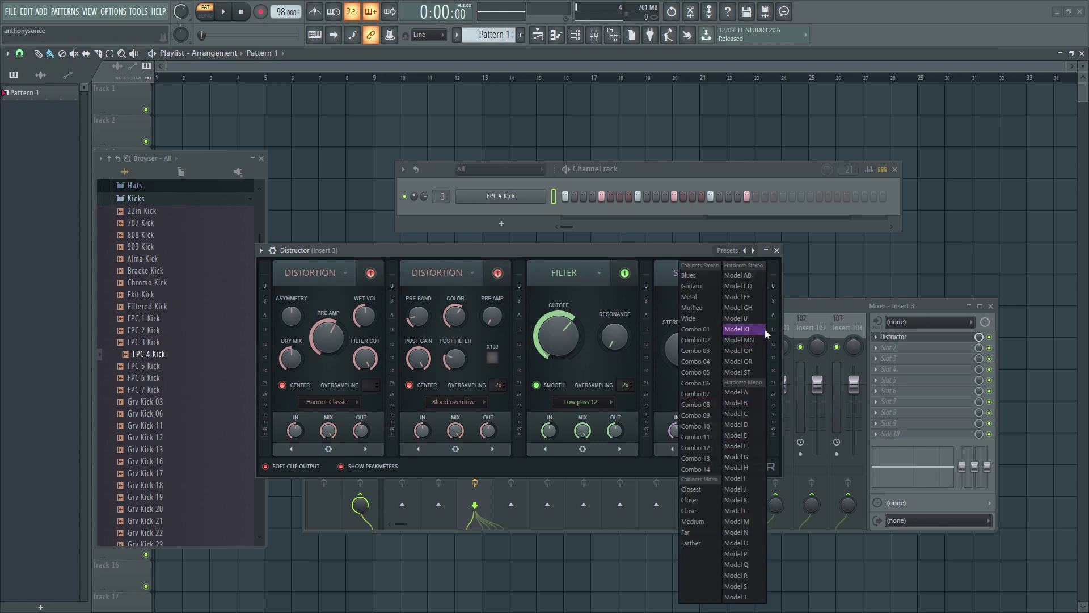
click(737, 350)
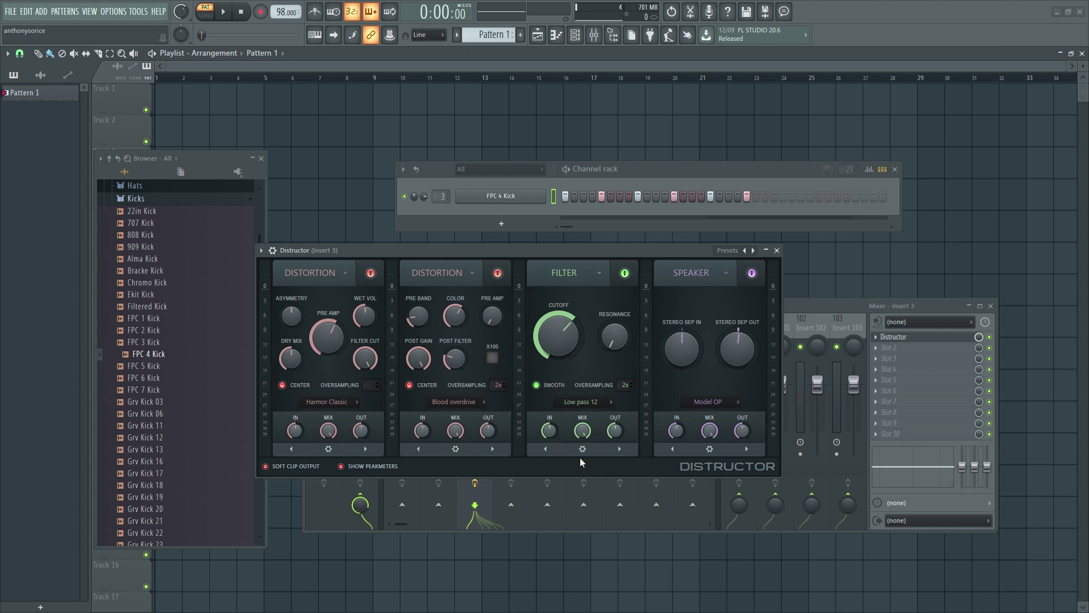
click(326, 401)
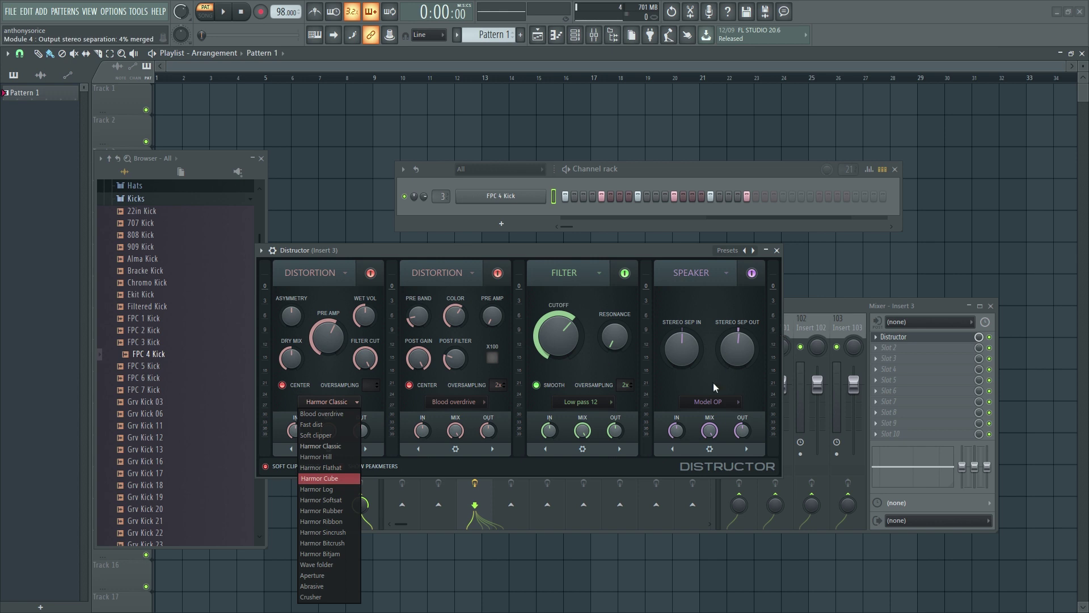
click(703, 458)
Remove the Speaker module from the end of Distructor's chain
click(709, 449)
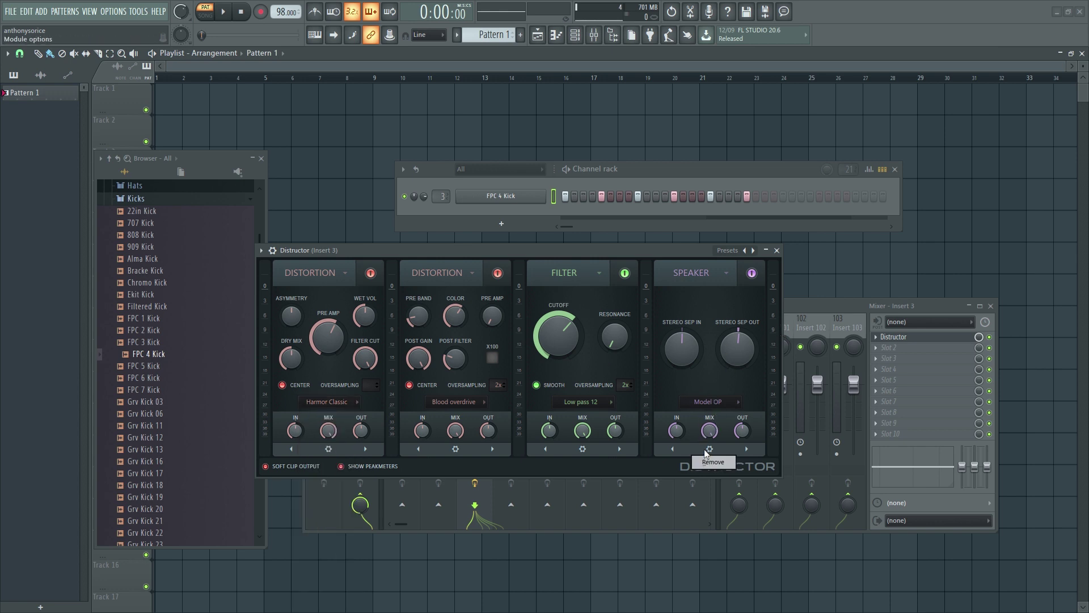
click(710, 449)
click(711, 451)
click(722, 459)
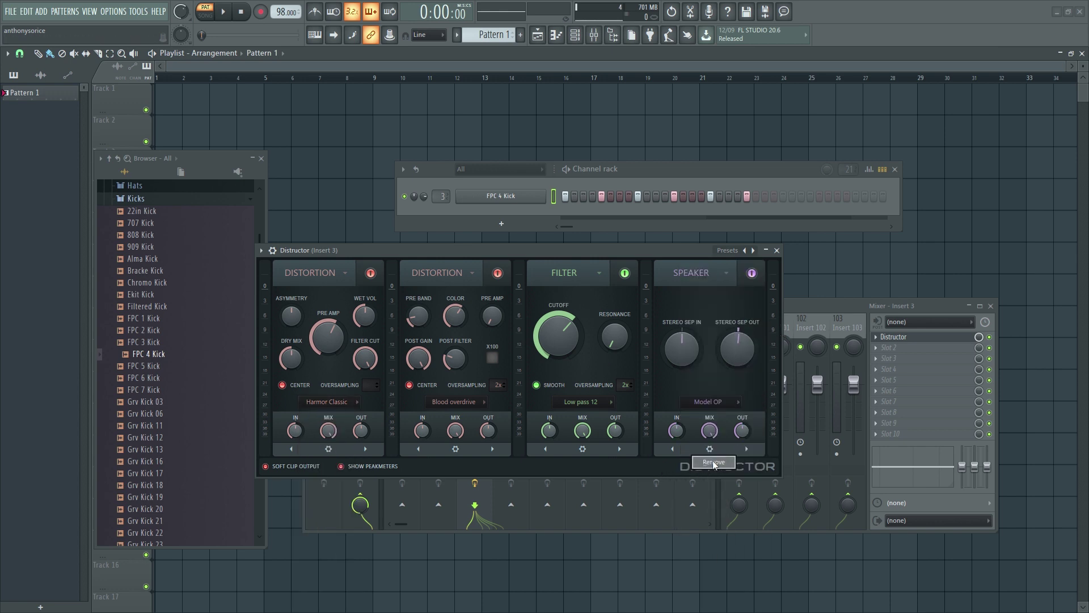
key(Return)
Add a Chorus module in Distructor's empty fourth space and try adjusting its delay
click(709, 449)
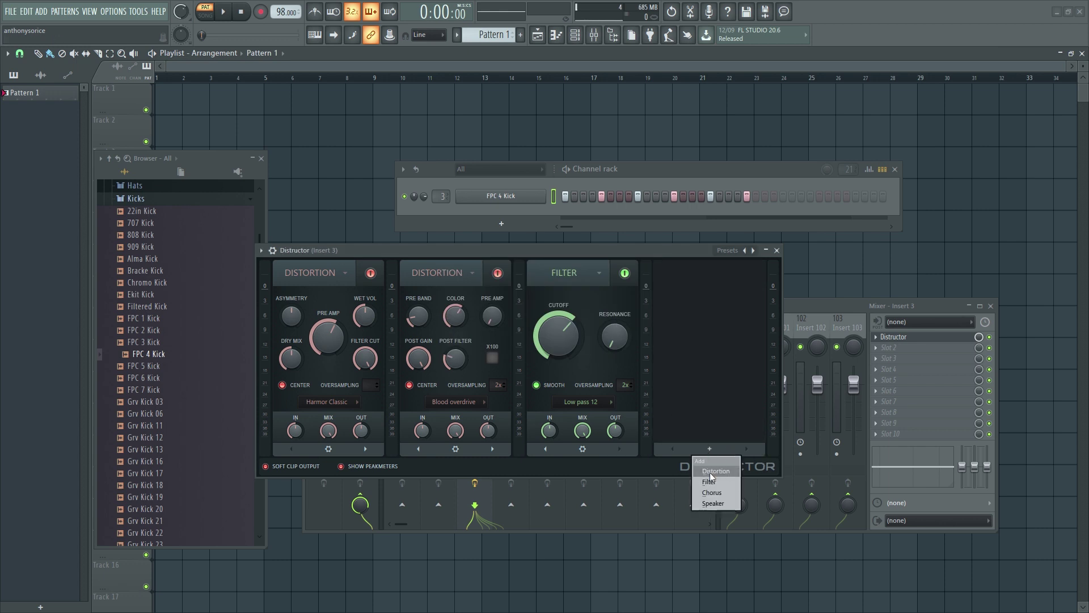
click(716, 493)
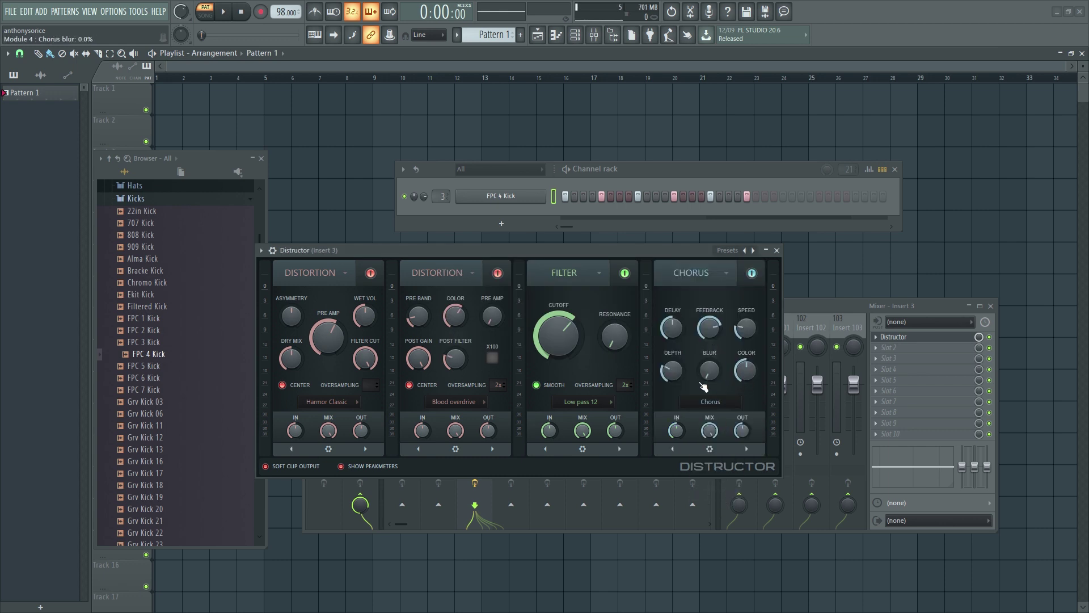
drag(671, 328, 671, 320)
Cycle the fourth module's type through Speaker, Filter and Distortion, and finish on Filter
click(716, 277)
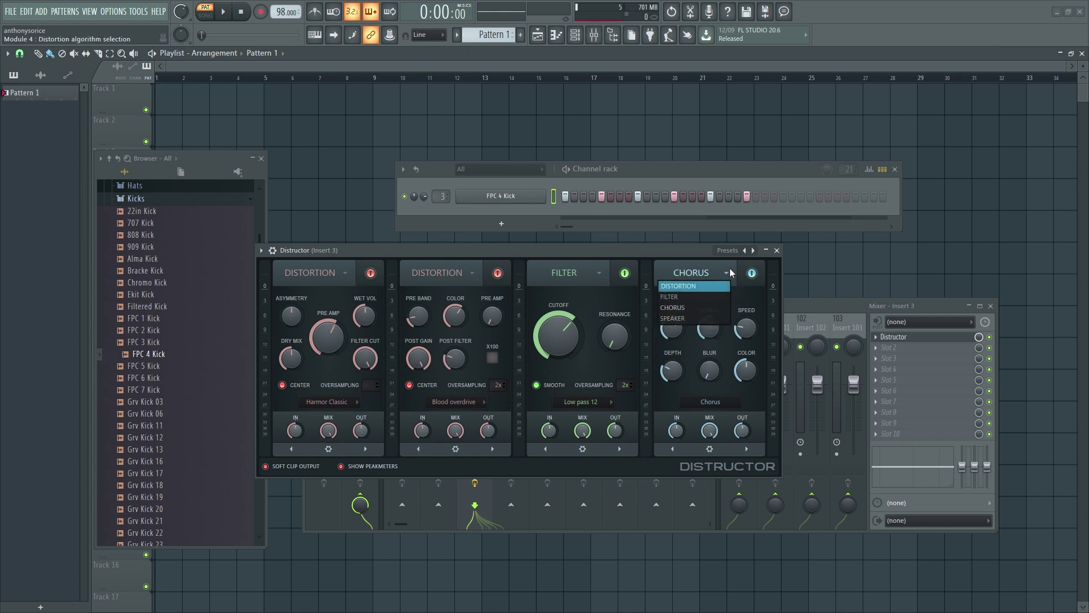
click(700, 318)
click(727, 274)
click(718, 297)
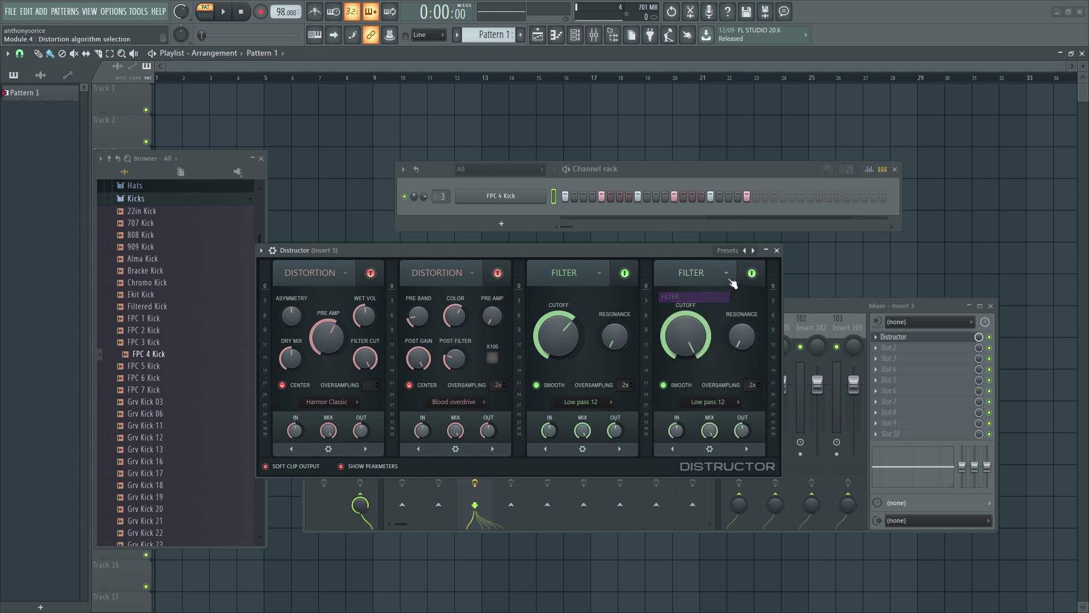
click(727, 275)
click(722, 287)
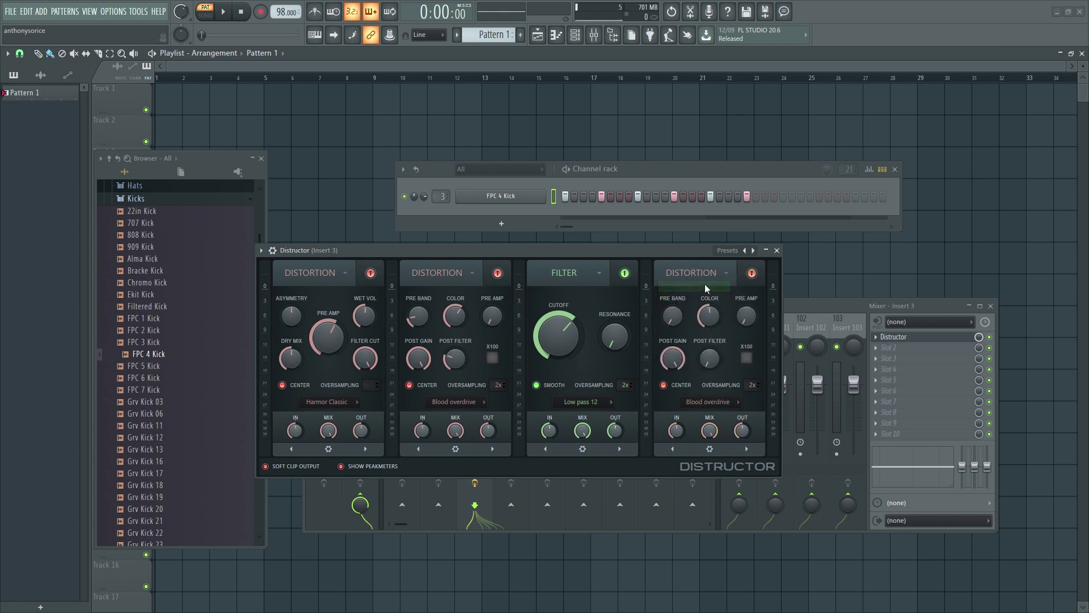
click(724, 276)
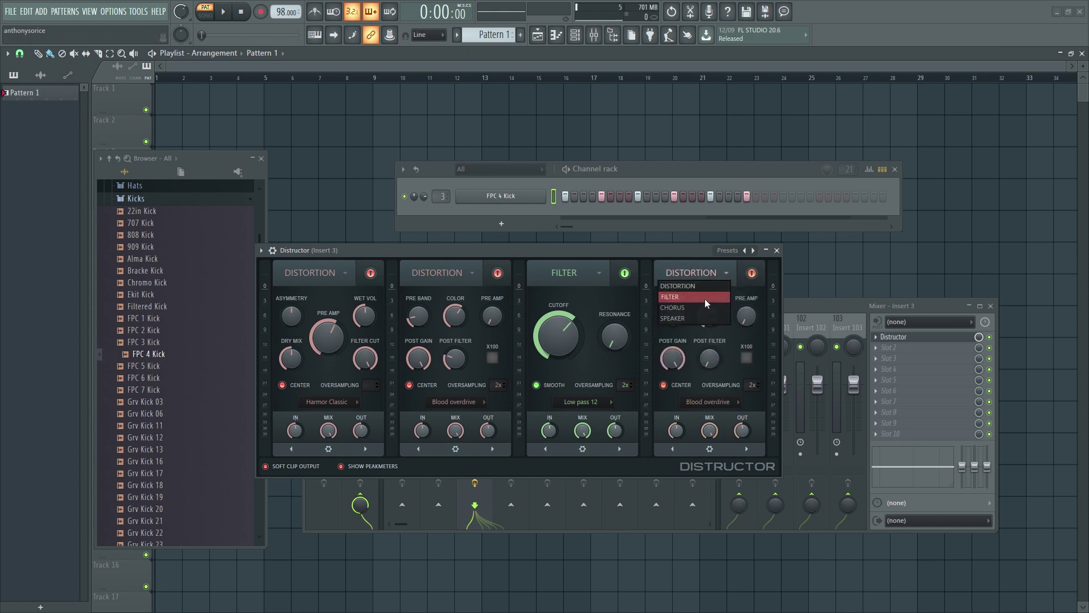
click(705, 299)
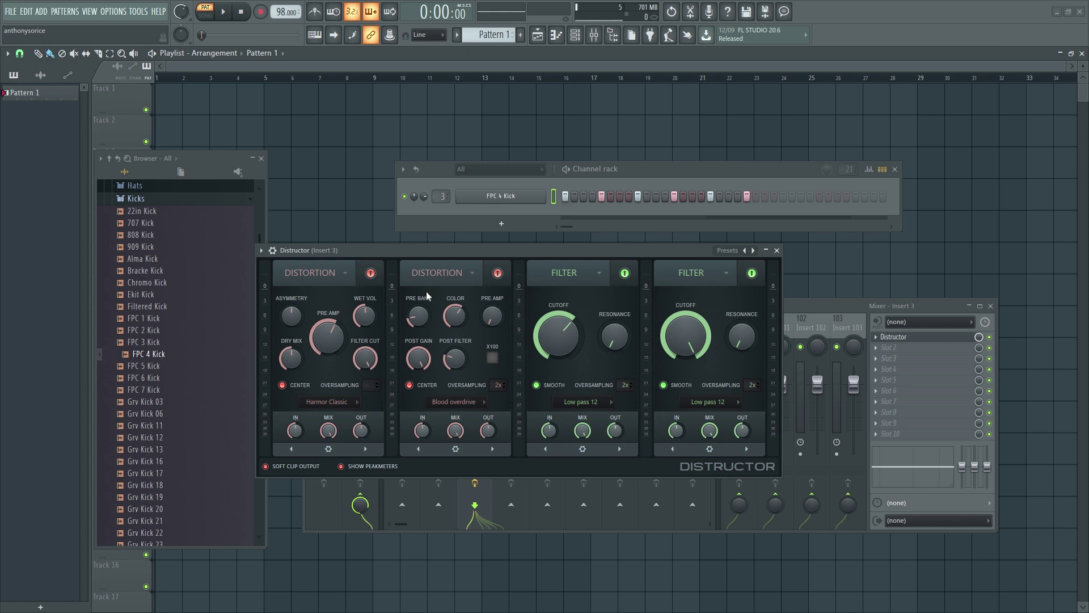
Close the Distructor window and collapse the Packs folder in the browser
click(777, 250)
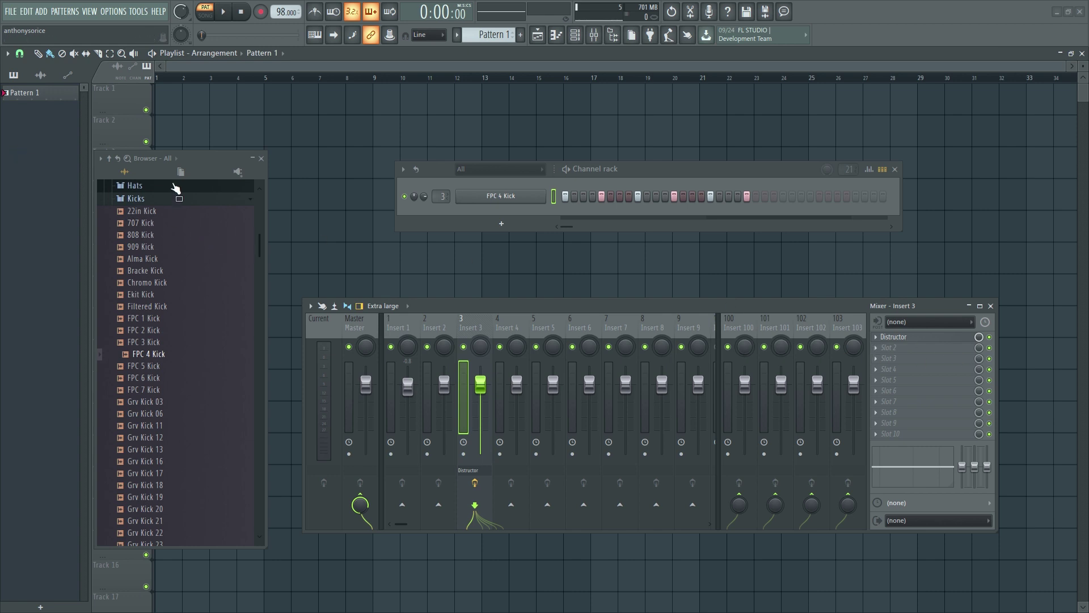
scroll(176, 187, up, 5)
click(139, 341)
click(121, 288)
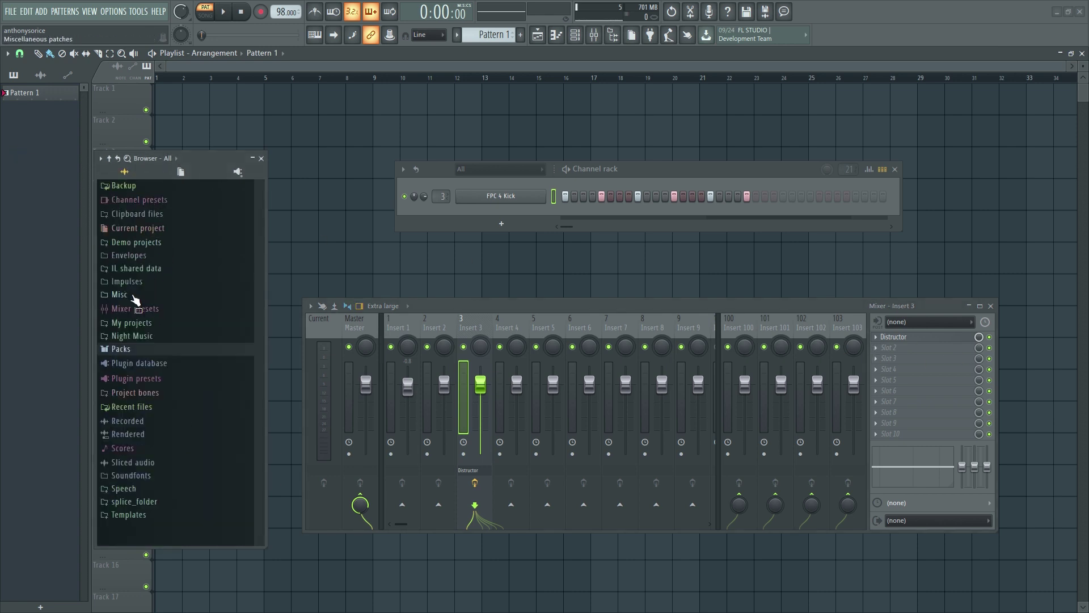
Load Newtime into slot 1 of Insert 4 and fit its window between the browser and the mixer slots, below the channel rack
click(512, 332)
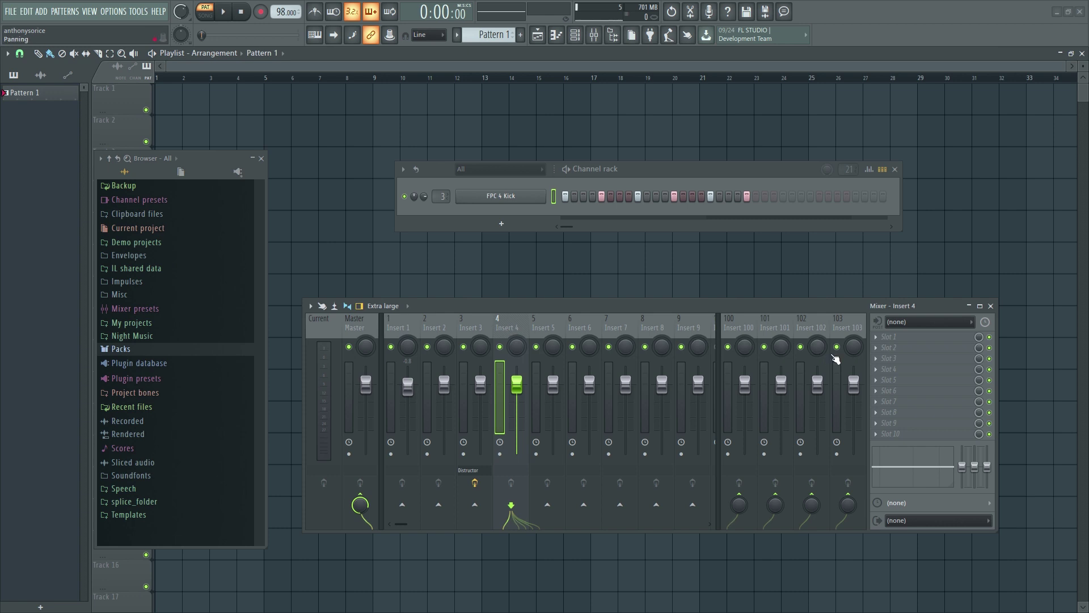
click(891, 337)
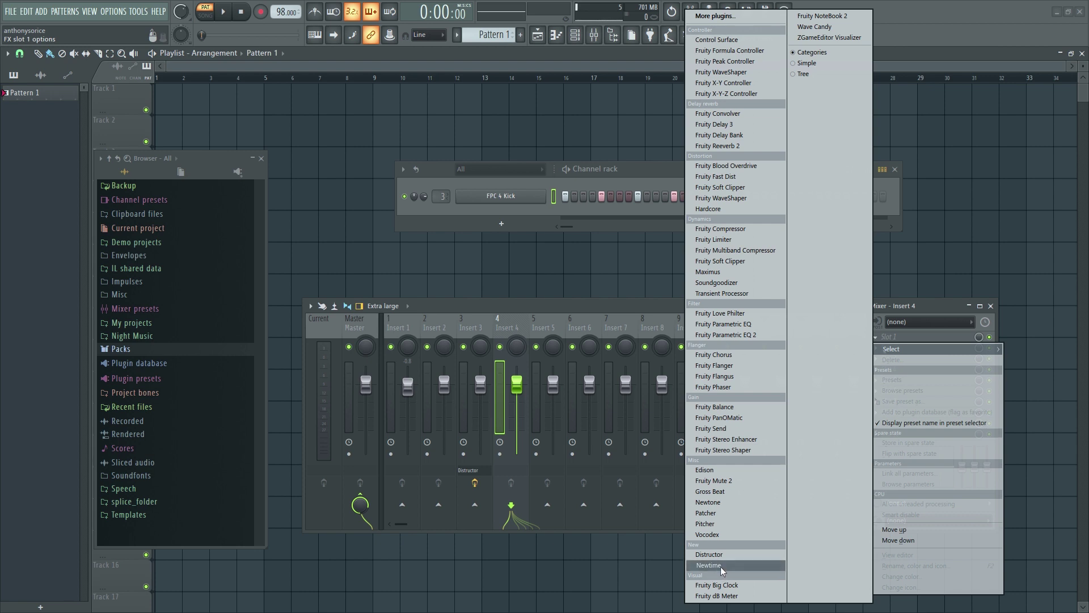
click(722, 569)
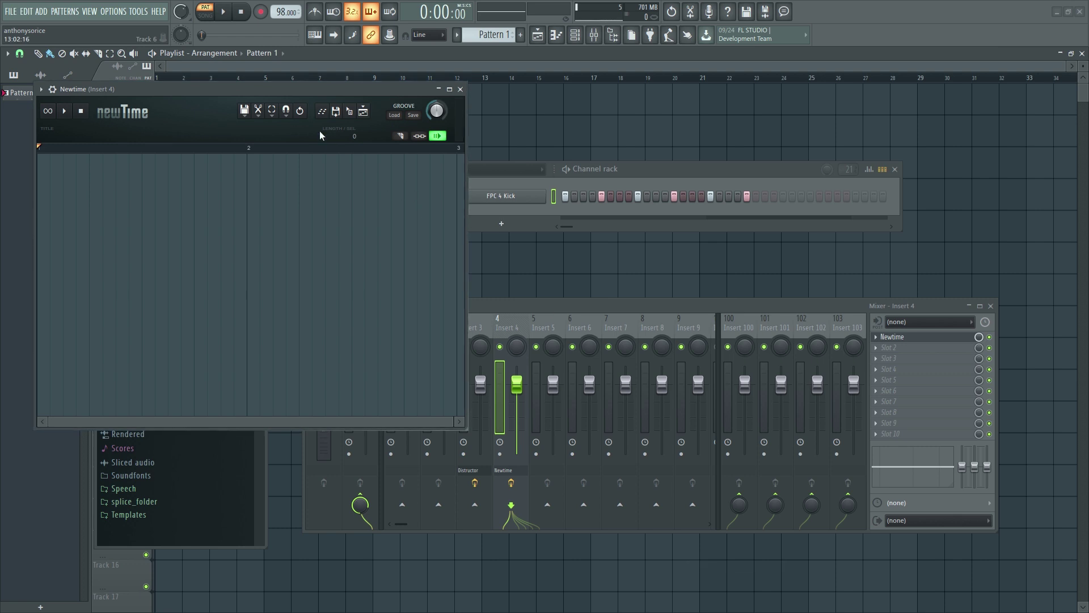
drag(305, 95, 681, 170)
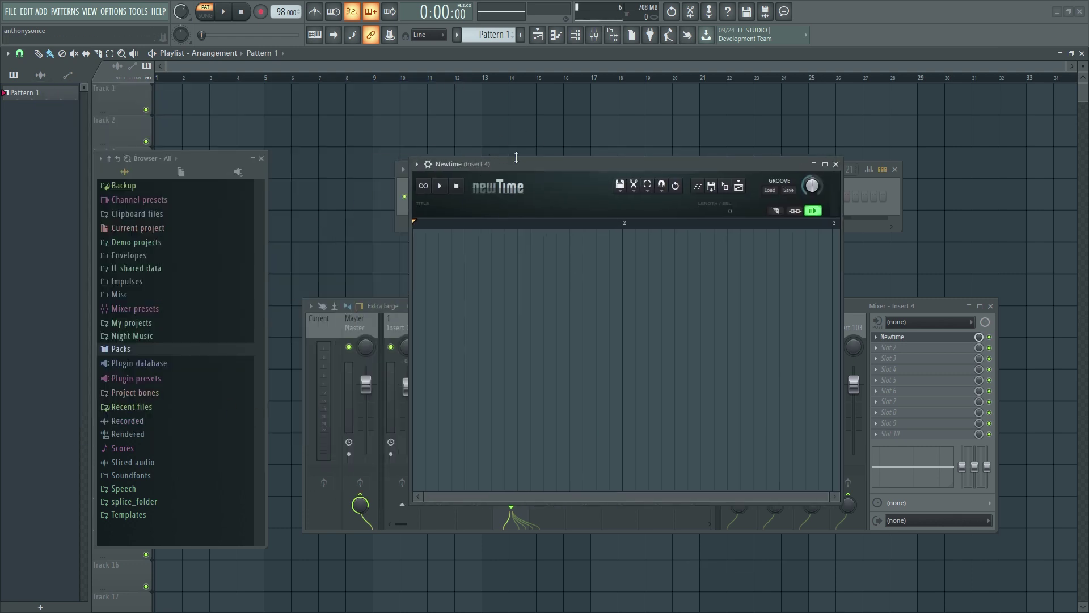
drag(516, 163, 522, 261)
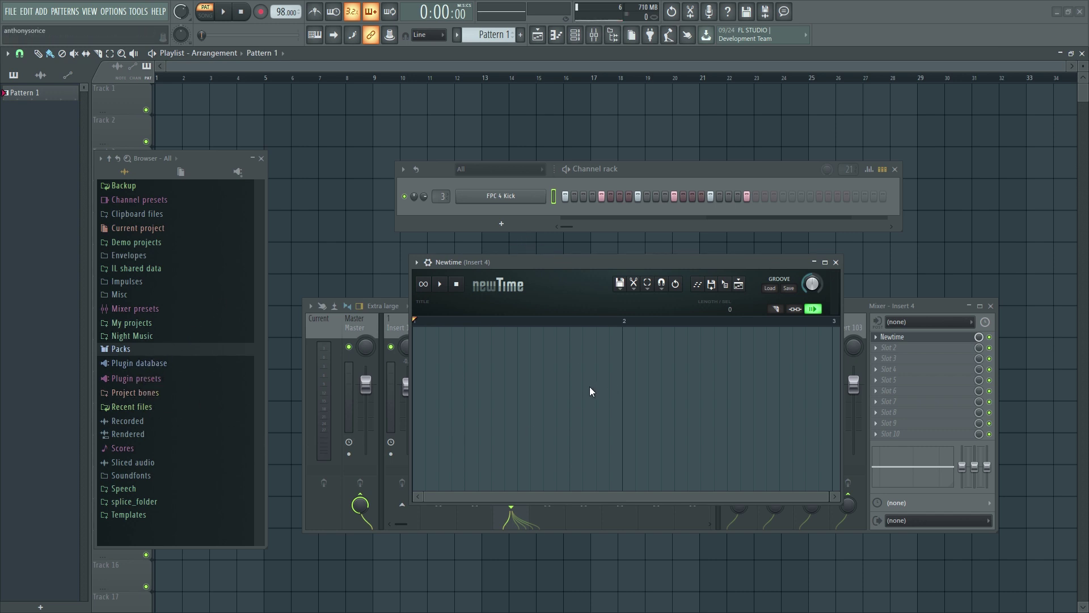
drag(412, 360, 313, 363)
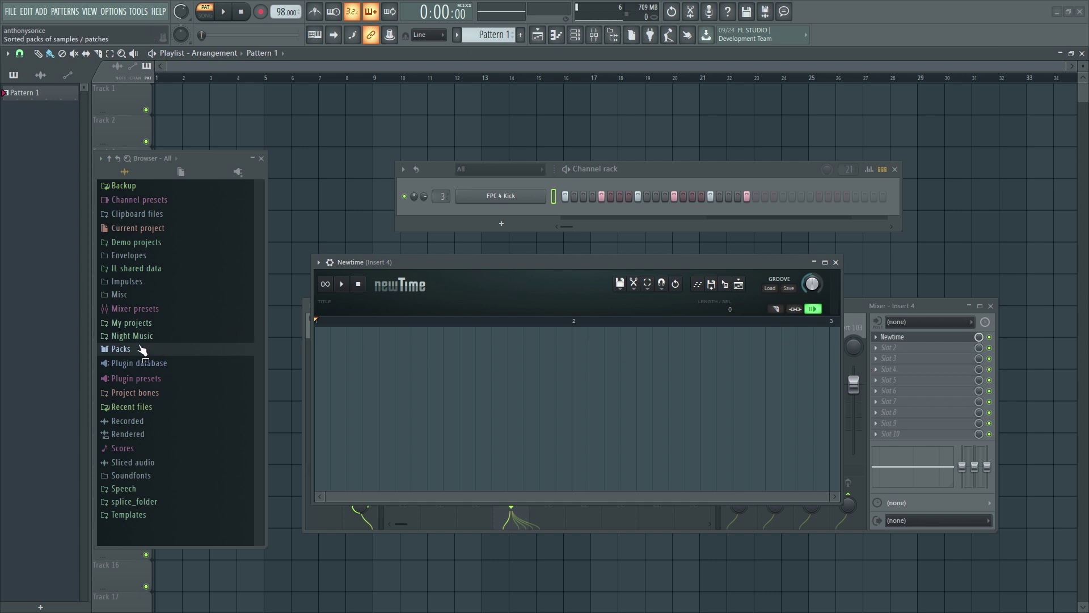
Widen the Newtime window and open the Loops folder inside Packs in the browser
click(139, 349)
scroll(153, 355, down, 1)
scroll(151, 347, up, 2)
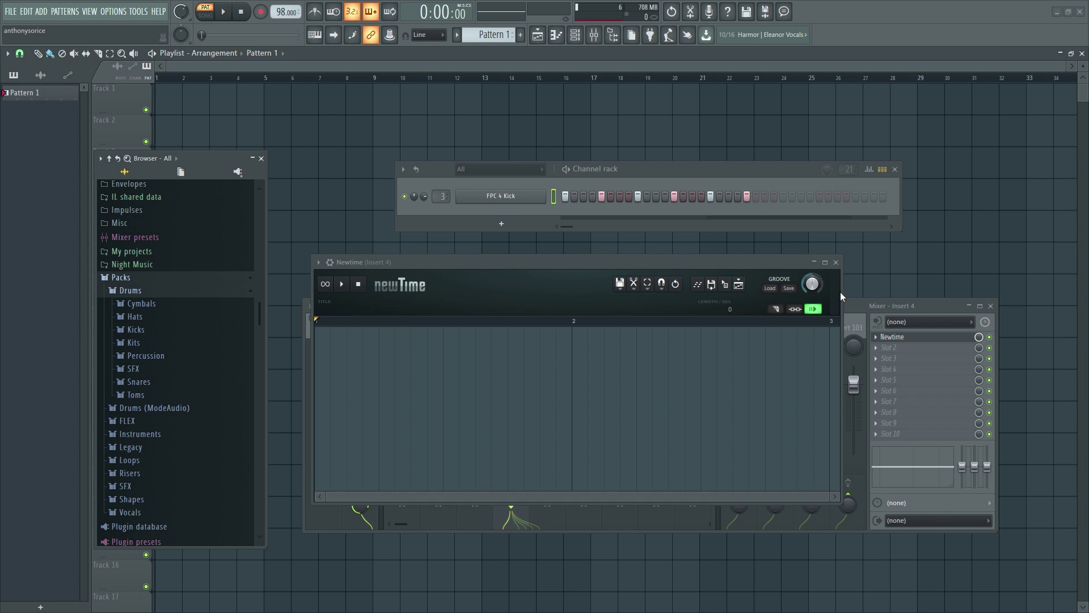
drag(841, 297, 867, 296)
scroll(164, 434, down, 3)
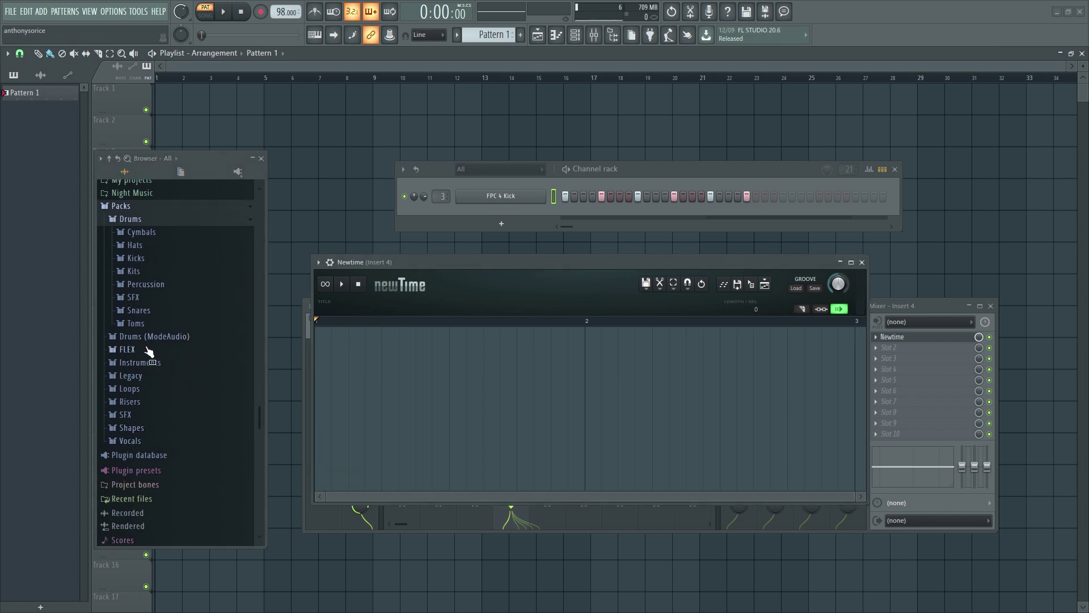
click(144, 389)
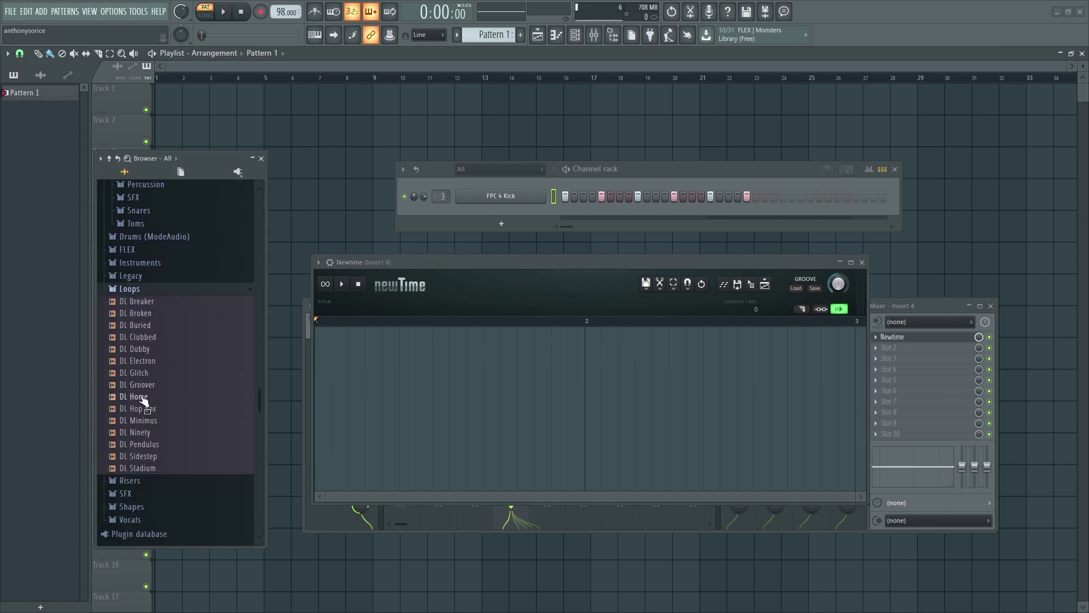
Load the DL Home loop from the Loops folder into Newtime and play it briefly
drag(144, 400, 424, 399)
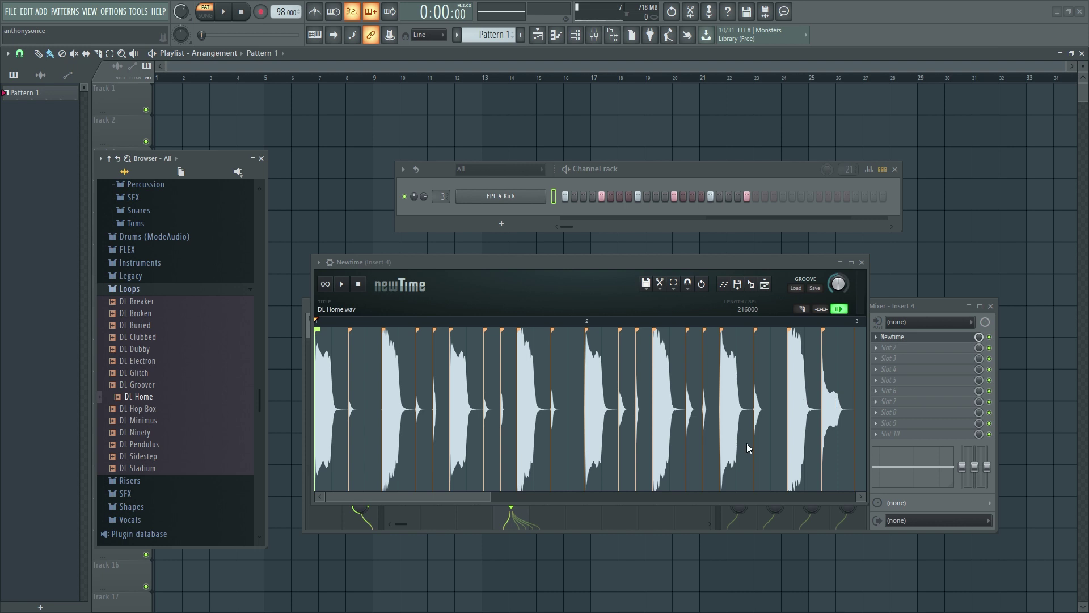
drag(485, 498, 434, 491)
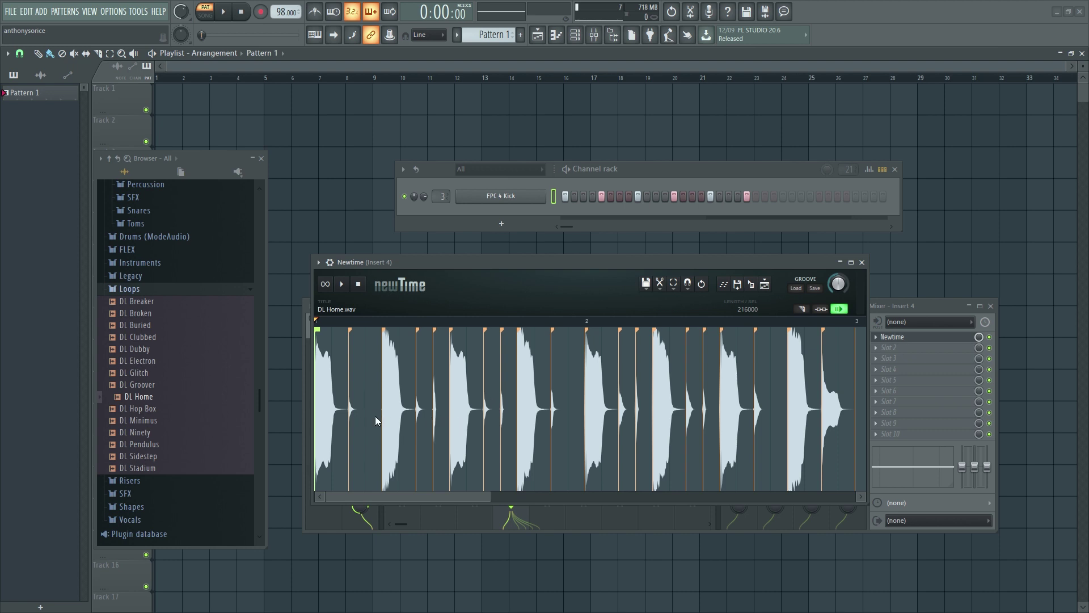
key(space)
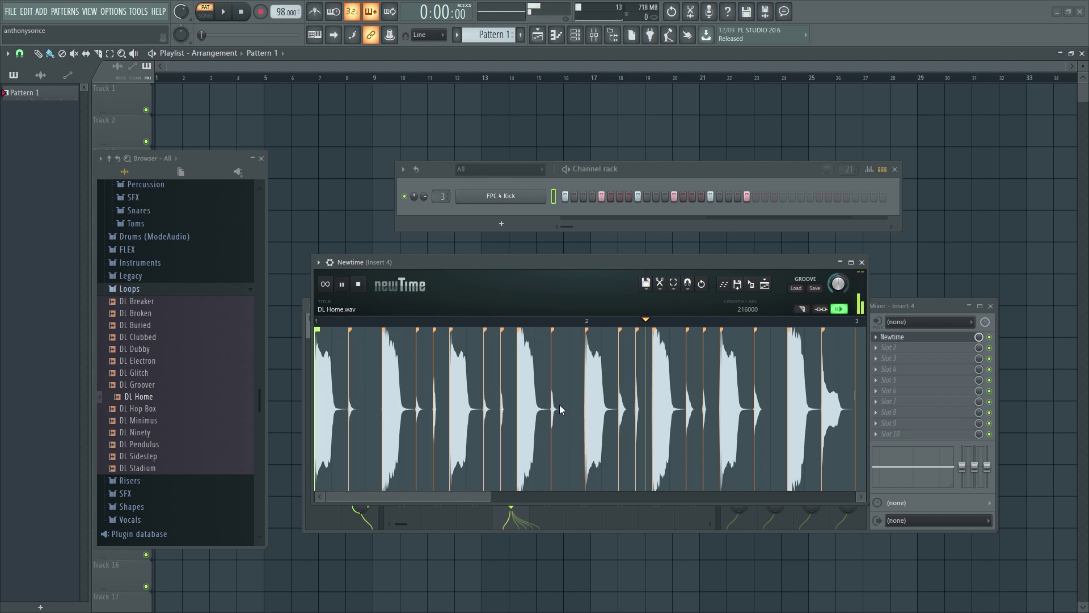
key(space)
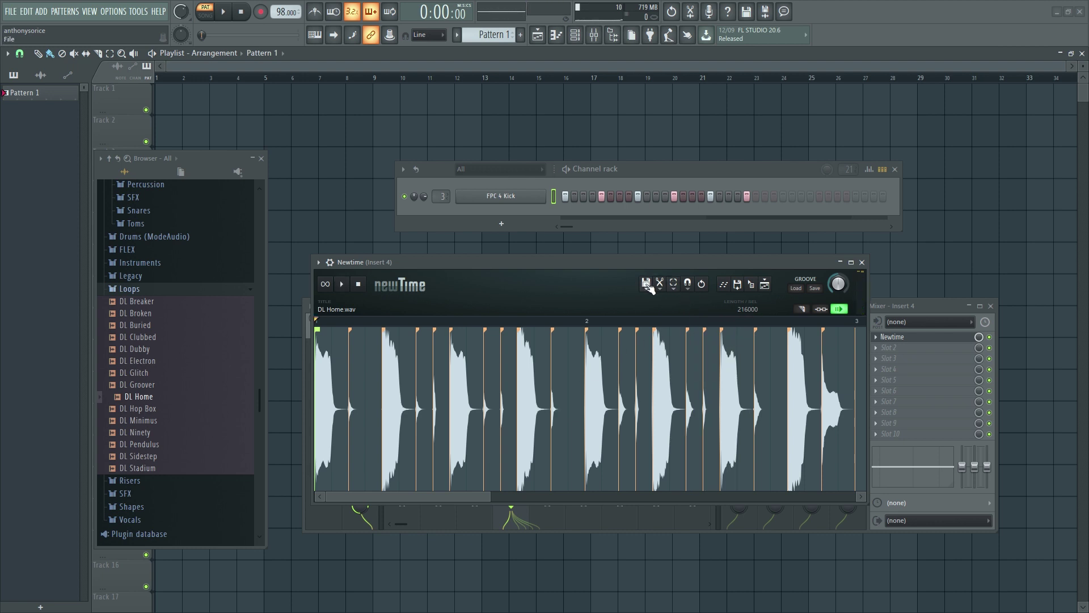
Switch Newtime's grid snap to 1/2 beat and return it to 1/4 beat
click(688, 285)
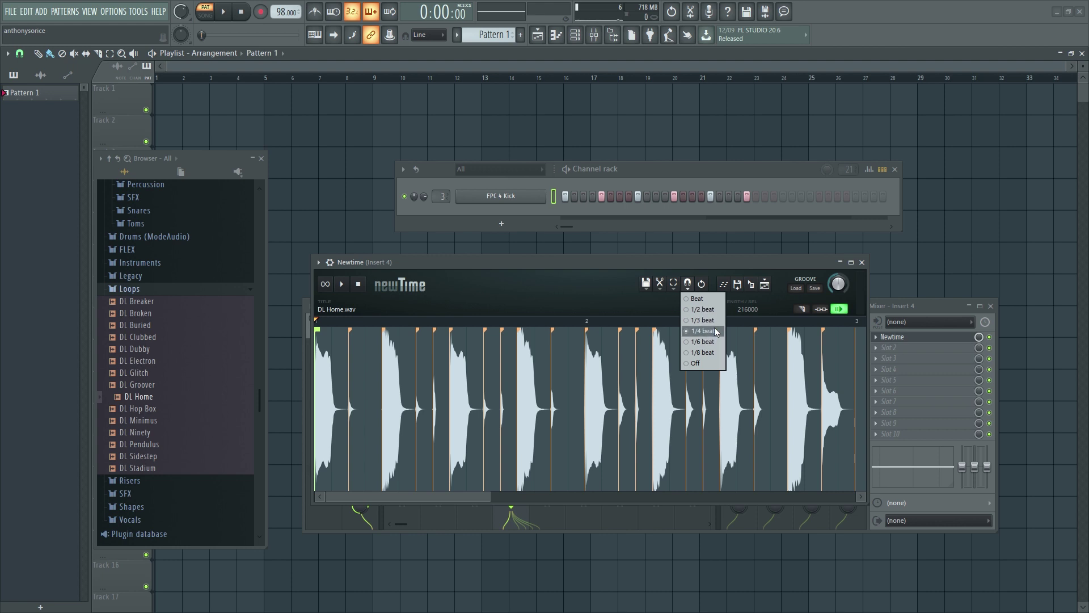
click(709, 310)
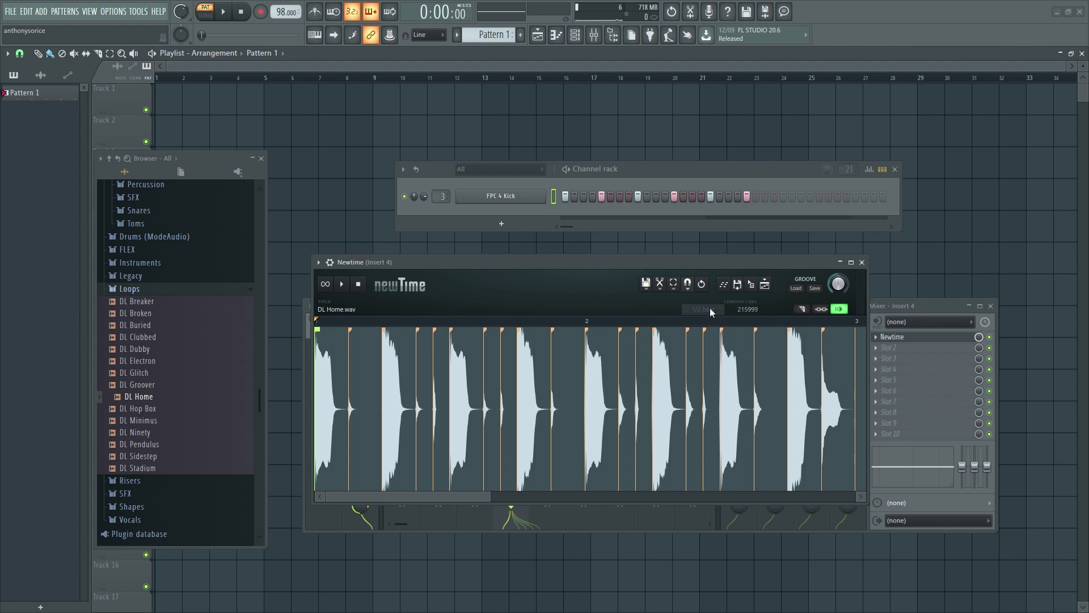
click(689, 285)
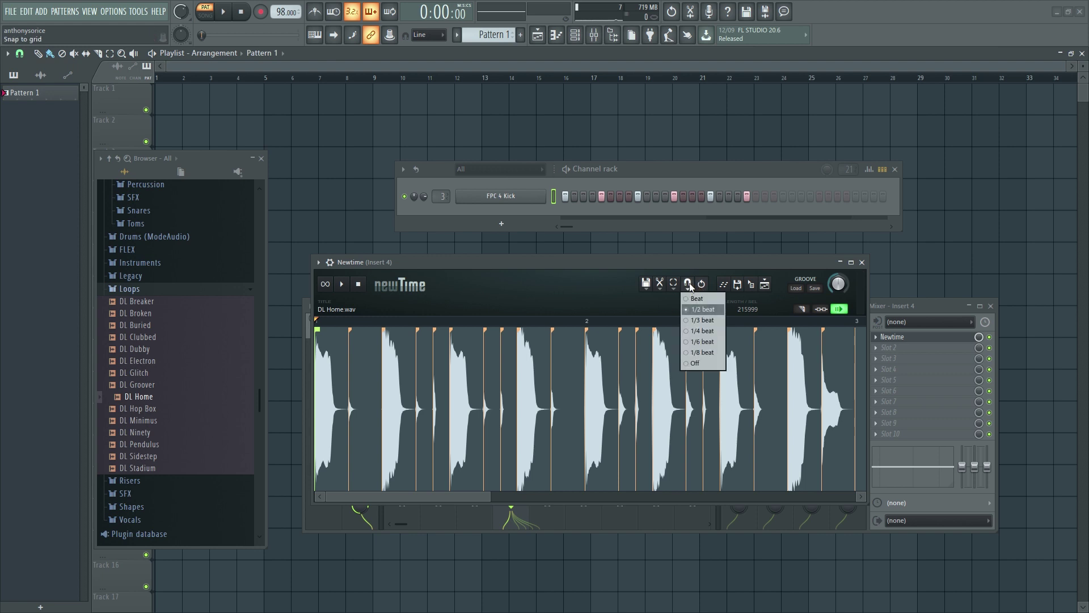
click(701, 332)
Shift the small hit just before bar 2 later to stretch the preceding kick, and play the loop
drag(564, 350, 598, 365)
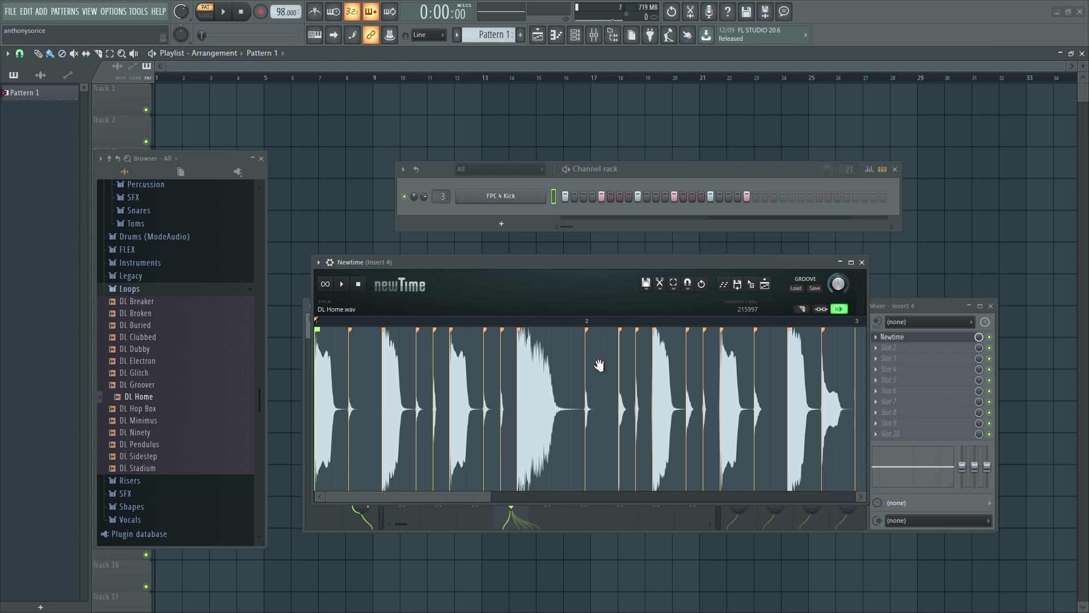
key(space)
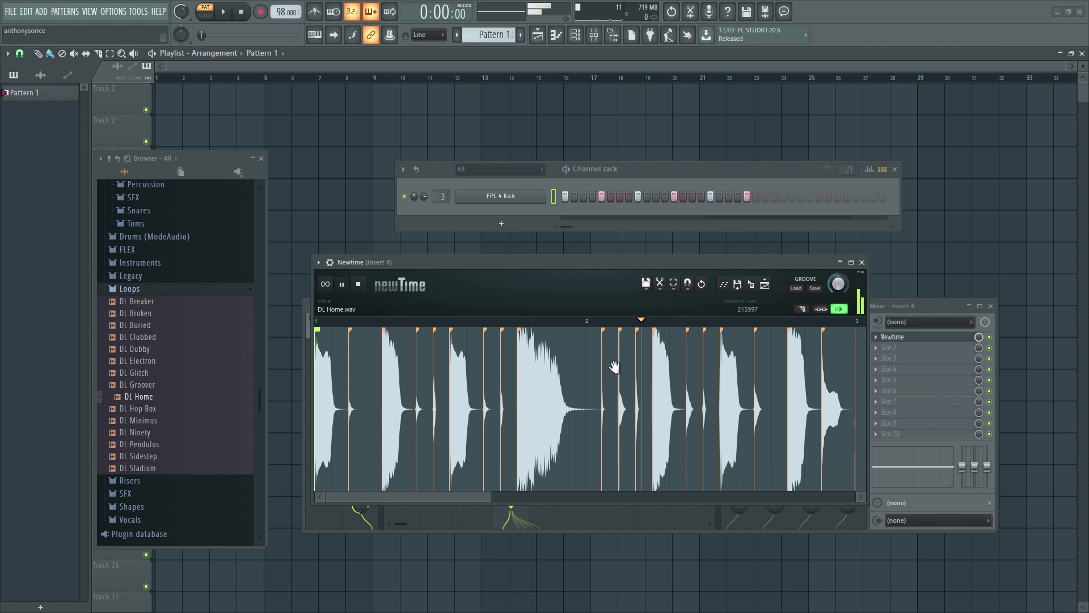
key(space)
Shift the hit on the second beat of bar 1 slightly later, play the loop, and undo that shift
drag(389, 368, 407, 366)
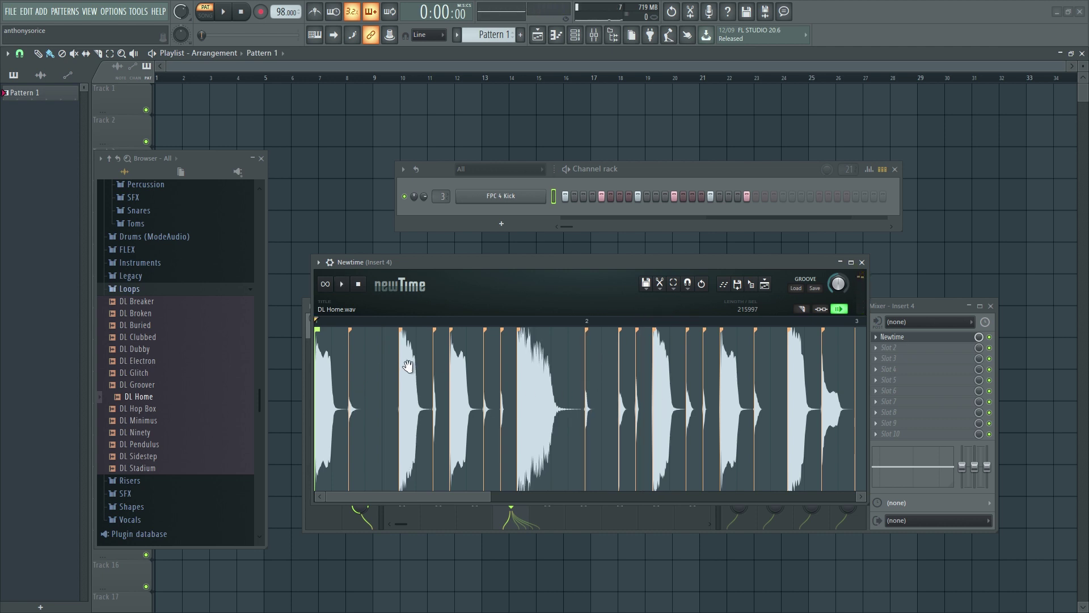
key(space)
key(space)
key(ctrl+z)
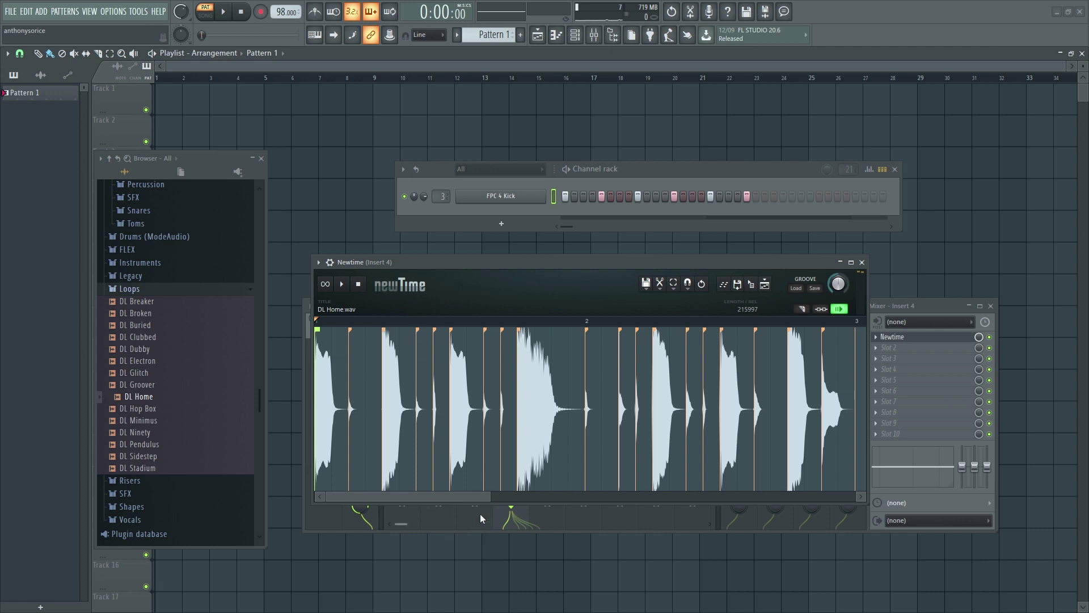
Slide the stretched kick before bar 2 earlier in the waveform
scroll(511, 403, down, 3)
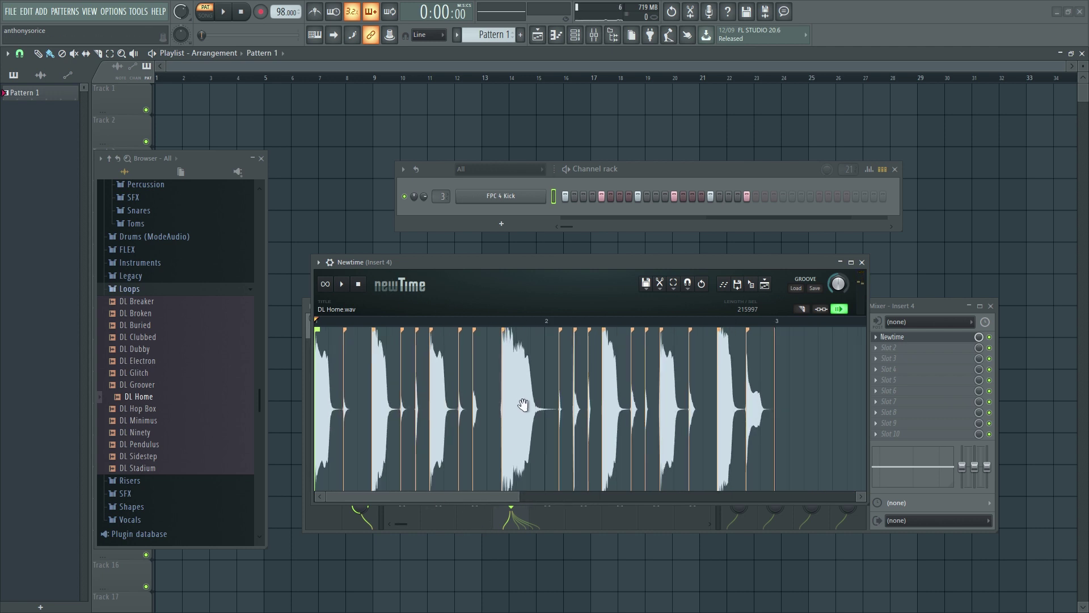
drag(516, 411, 488, 357)
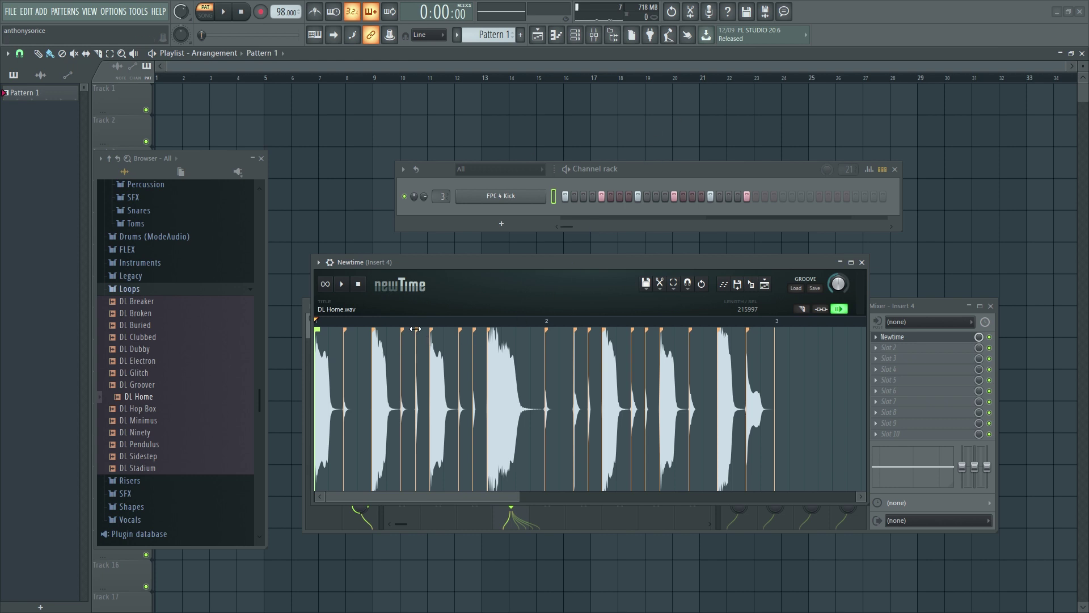
Adjust individual slice markers at the small hits in both bars and around the last two beats of bar 2
drag(417, 330, 418, 330)
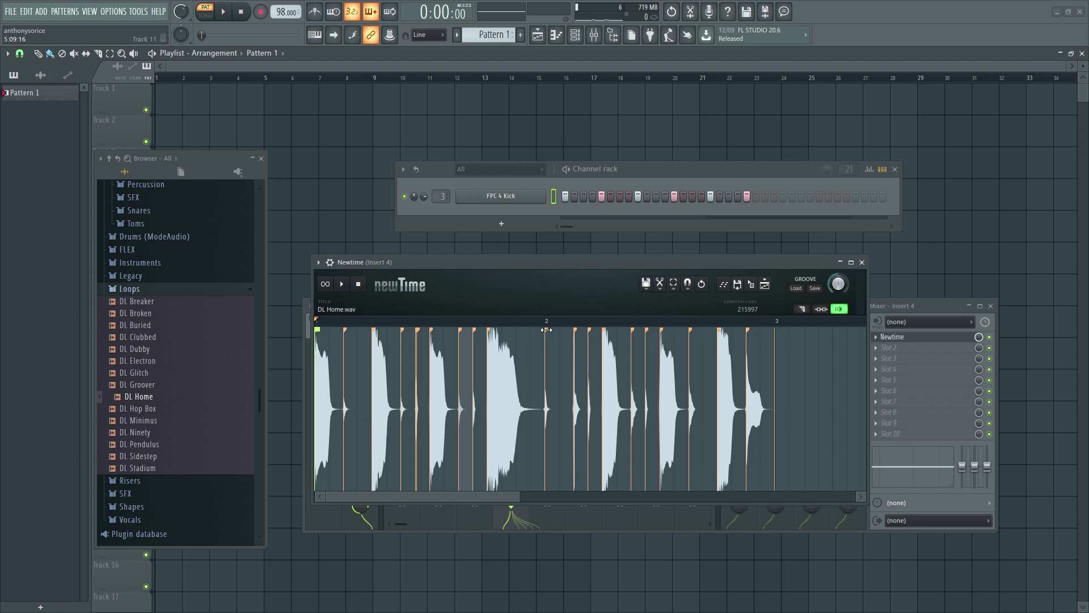
drag(546, 330, 551, 331)
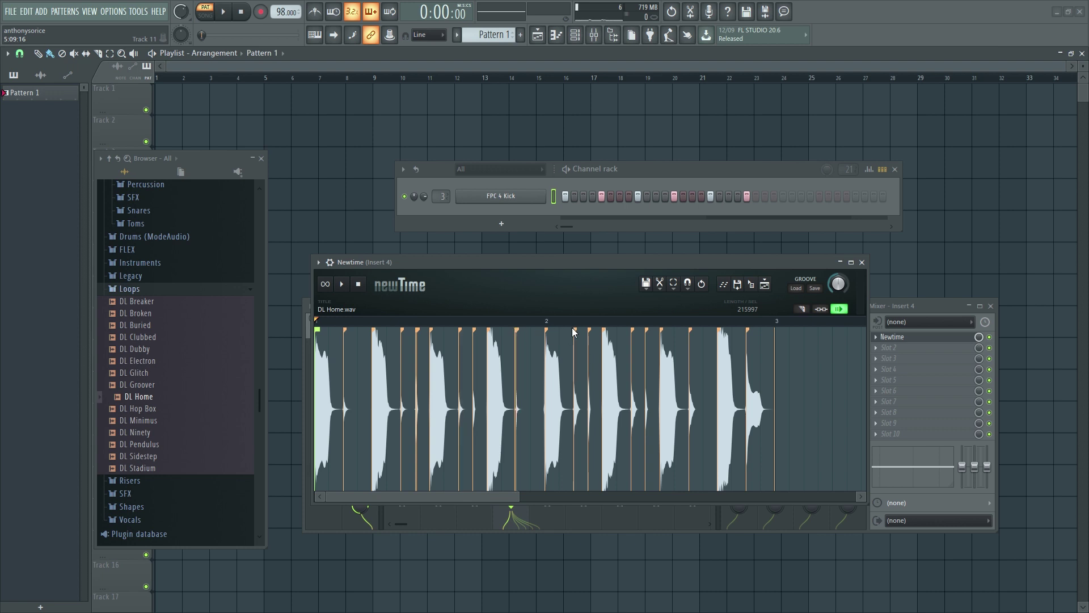
drag(573, 329, 576, 330)
click(577, 335)
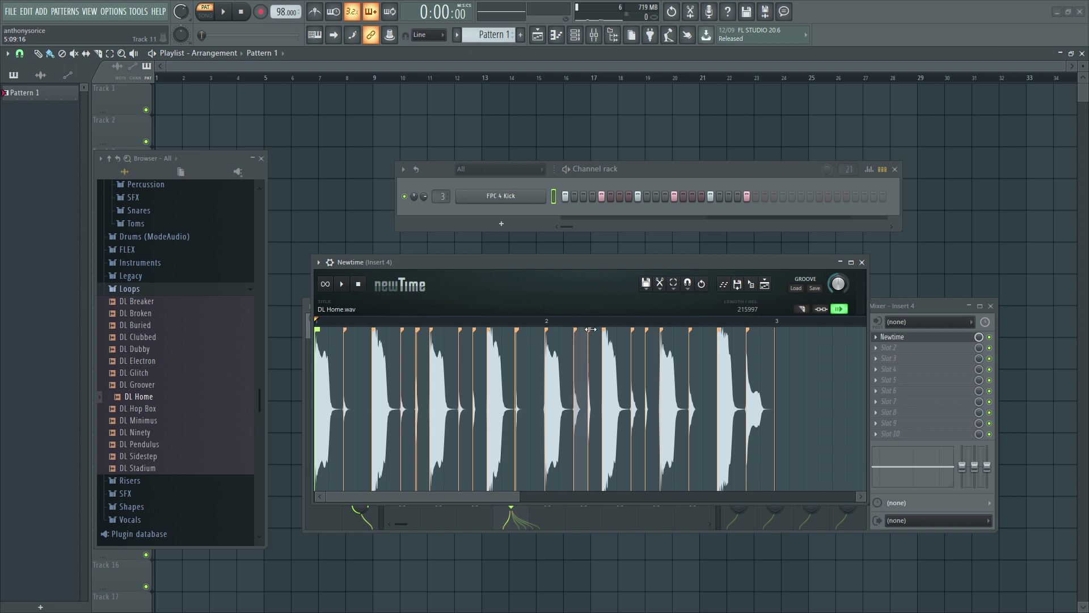
click(591, 329)
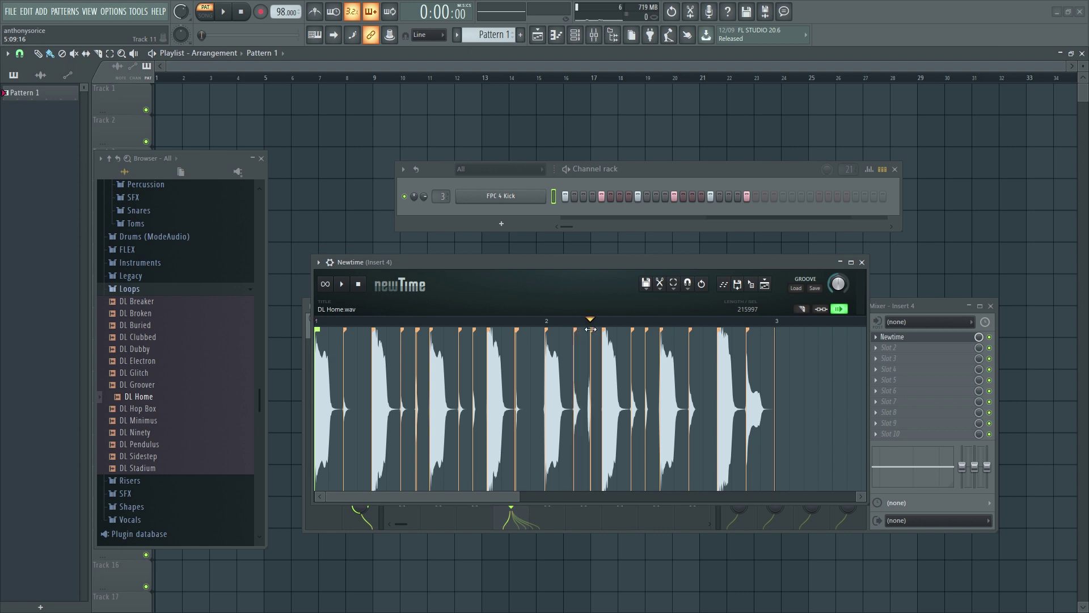
click(400, 328)
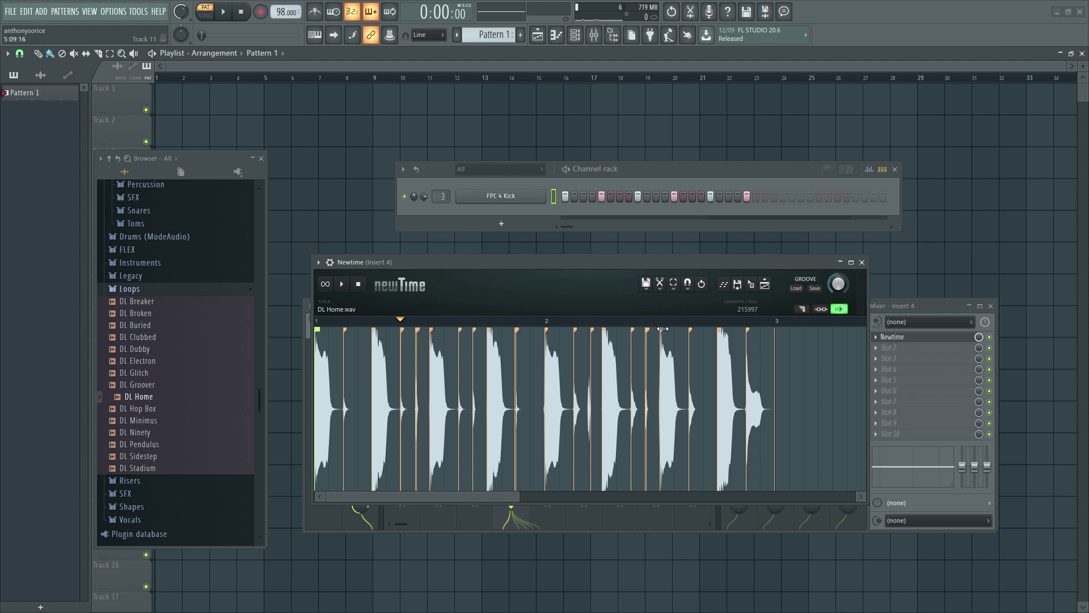
drag(662, 328, 721, 329)
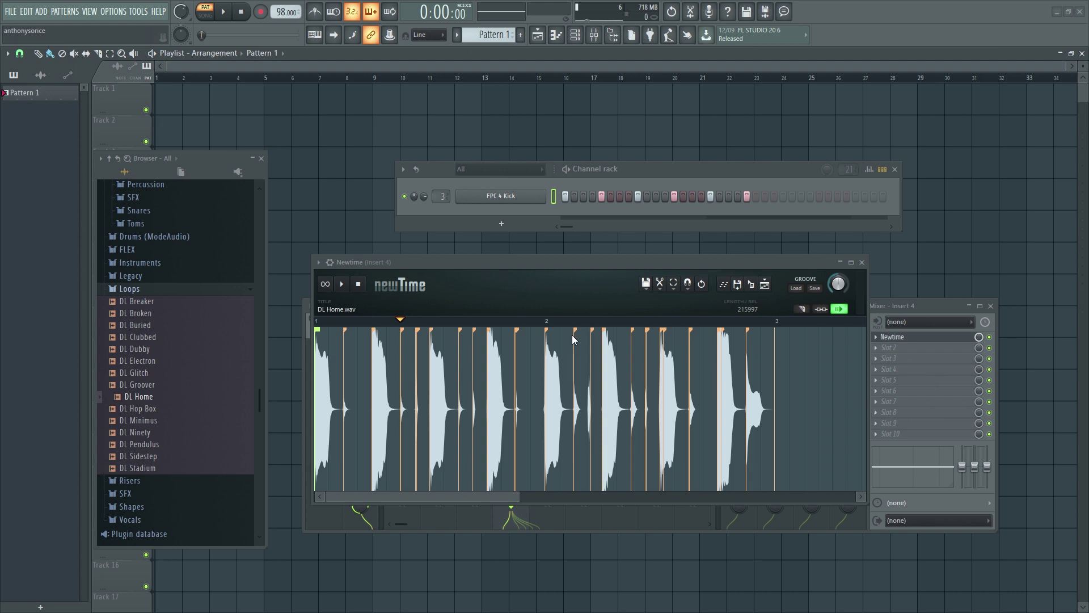
Select the four offbeat hit markers across both bars, shift them with the Groove pattern control, and play the loop
click(461, 332)
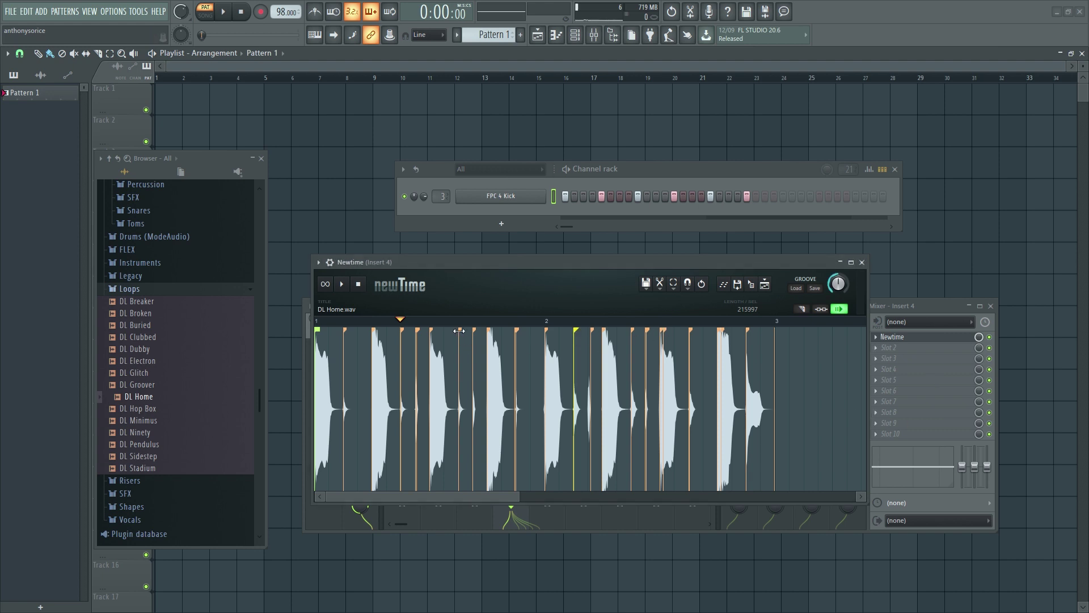
click(633, 331)
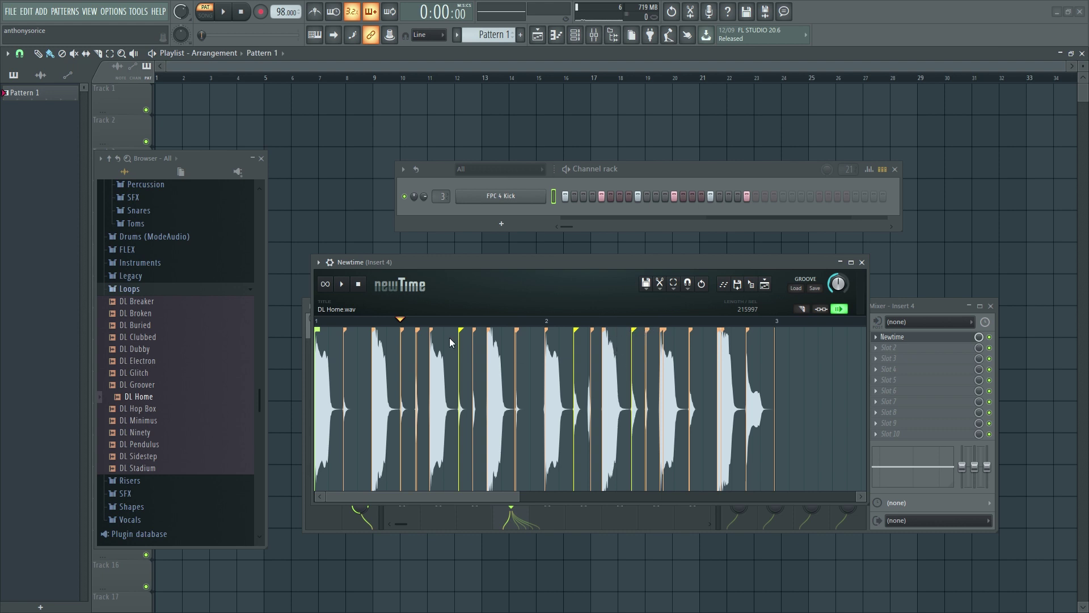
click(403, 331)
drag(838, 283, 838, 283)
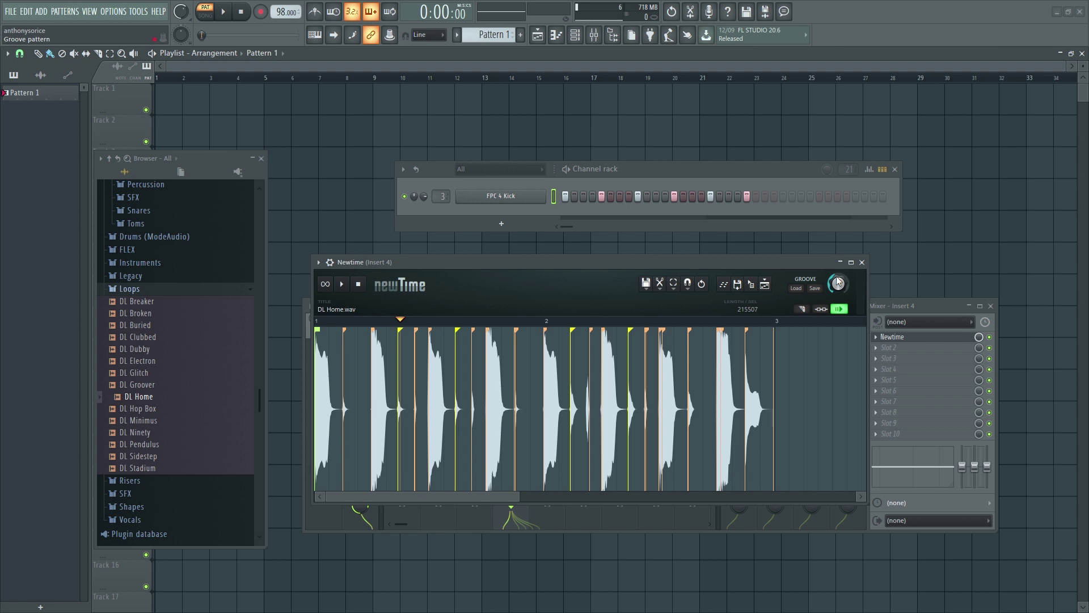
drag(838, 281, 838, 295)
key(space)
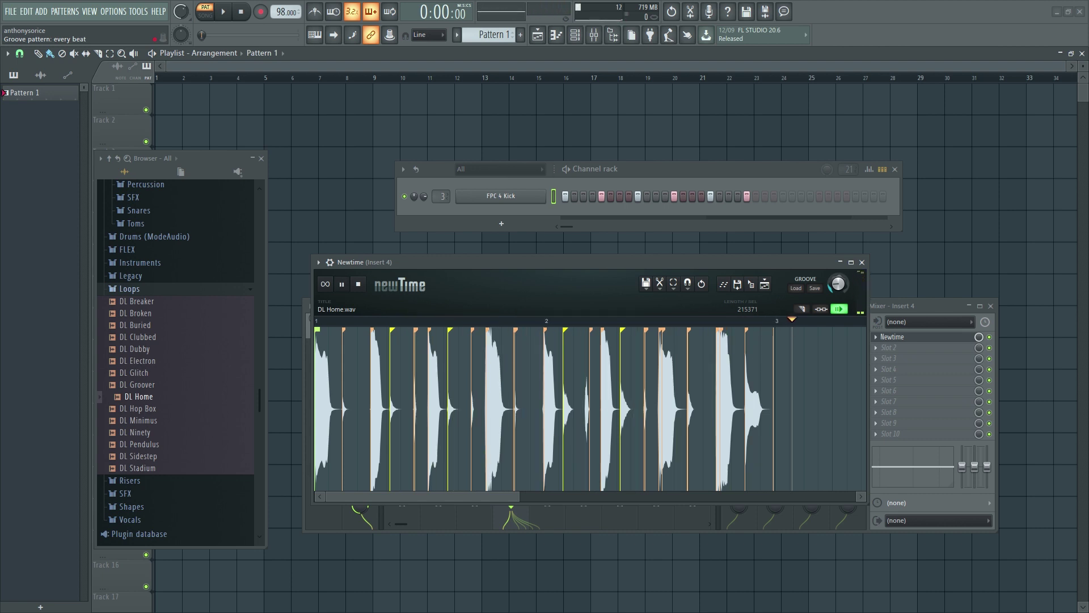
key(space)
Load the 25 percent shuffle groove pattern, audition the loop, and readjust the groove amount
click(793, 288)
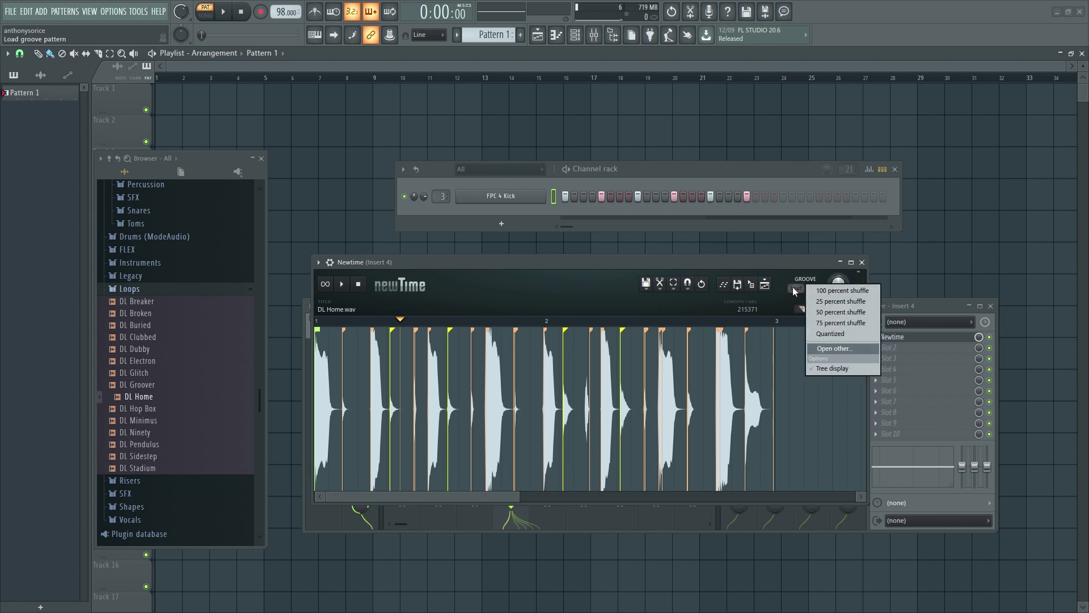
click(846, 300)
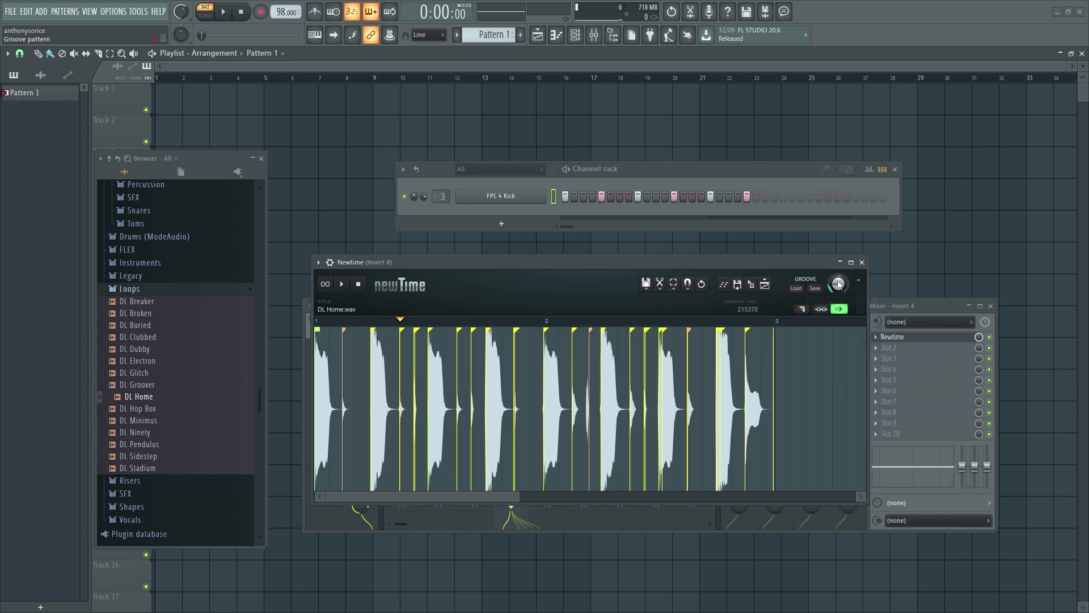
key(space)
key(space)
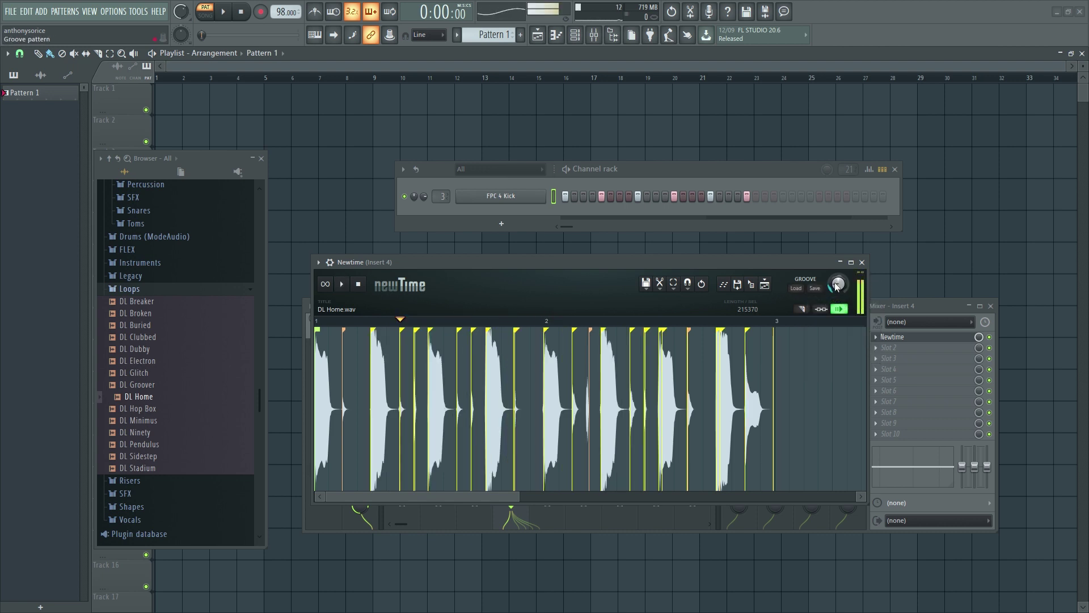
drag(838, 284, 838, 274)
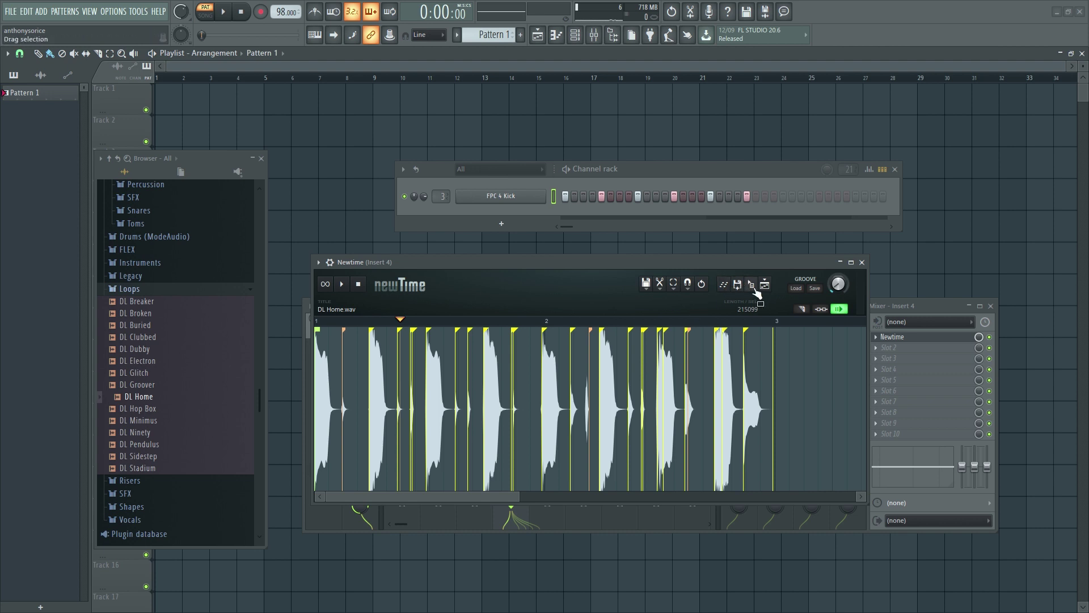
Warp the waveform by hand near the end of bar 1 and in the second half of bar 2
drag(711, 342, 705, 338)
drag(491, 341, 517, 338)
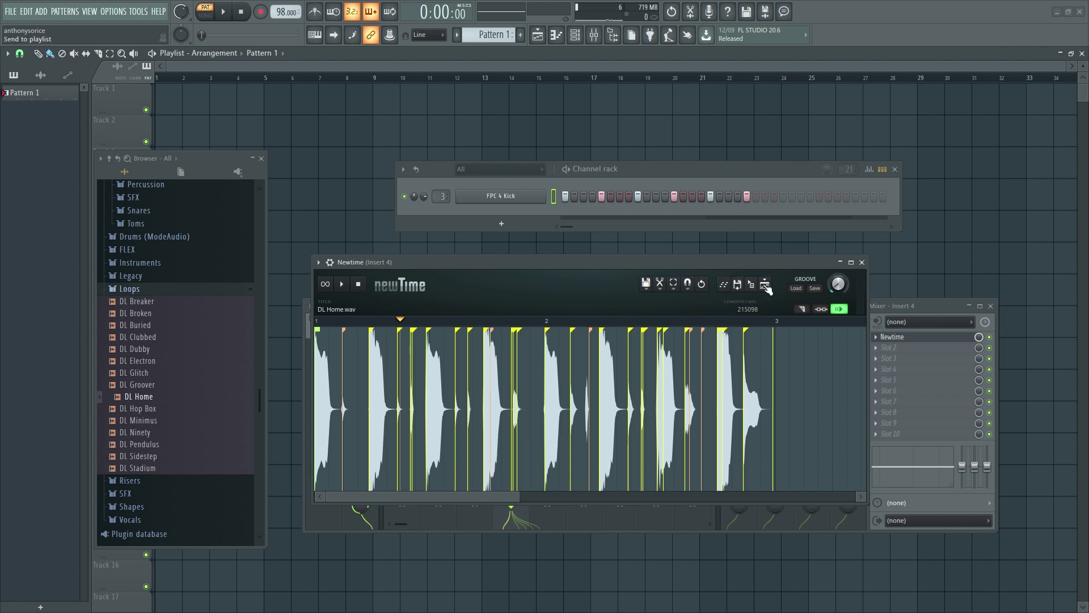